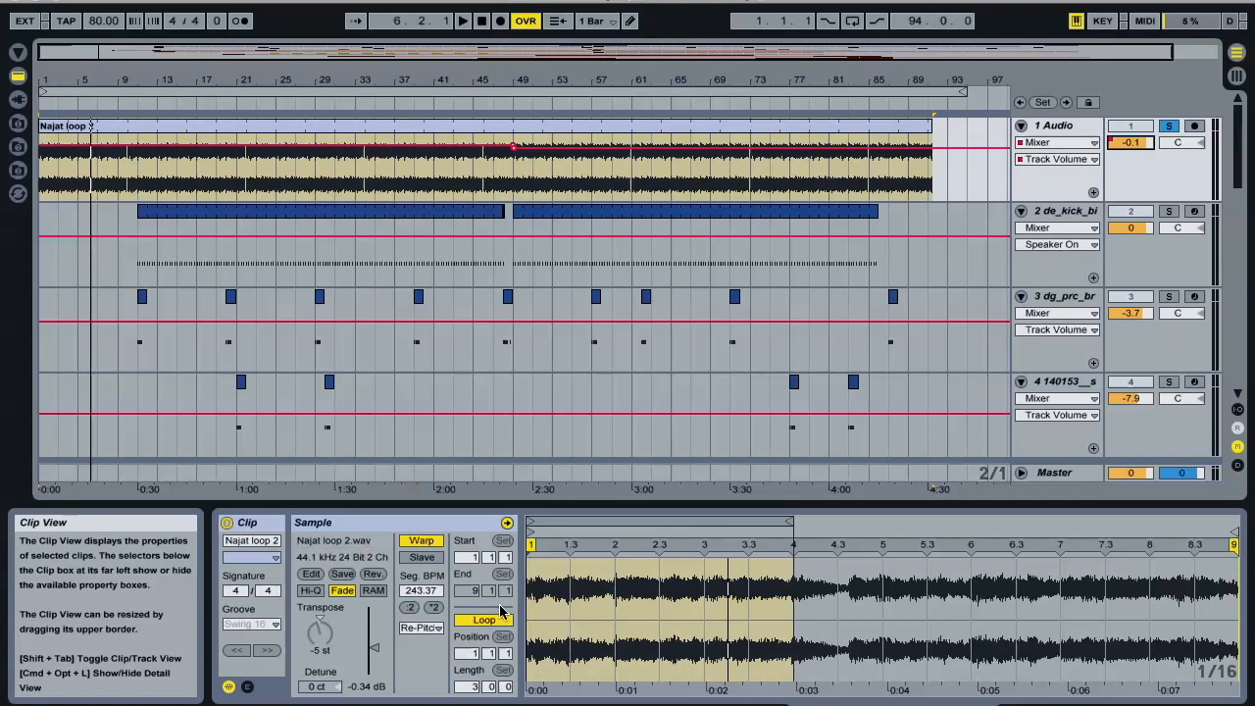
Step: Examine the effects chain on the 1 Audio track, from the Reverb through the EQ Eight units and sidechained Compressor
click(1108, 704)
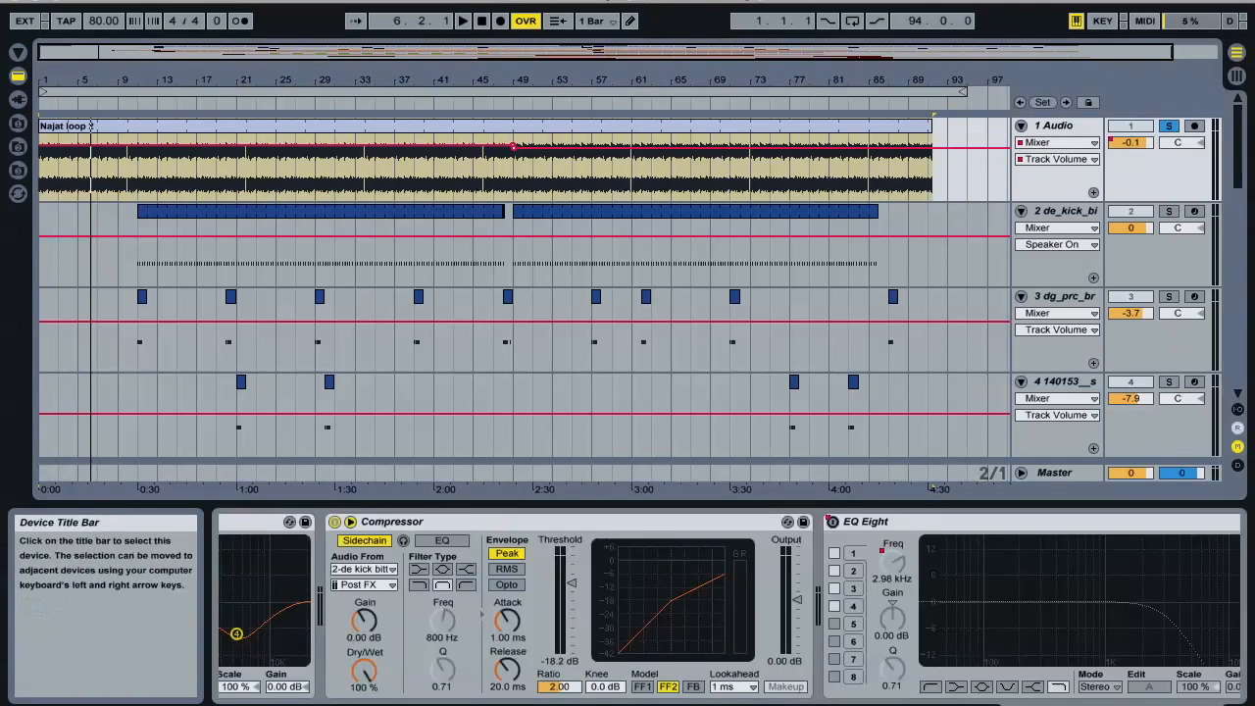
scroll(509, 589, up, 5)
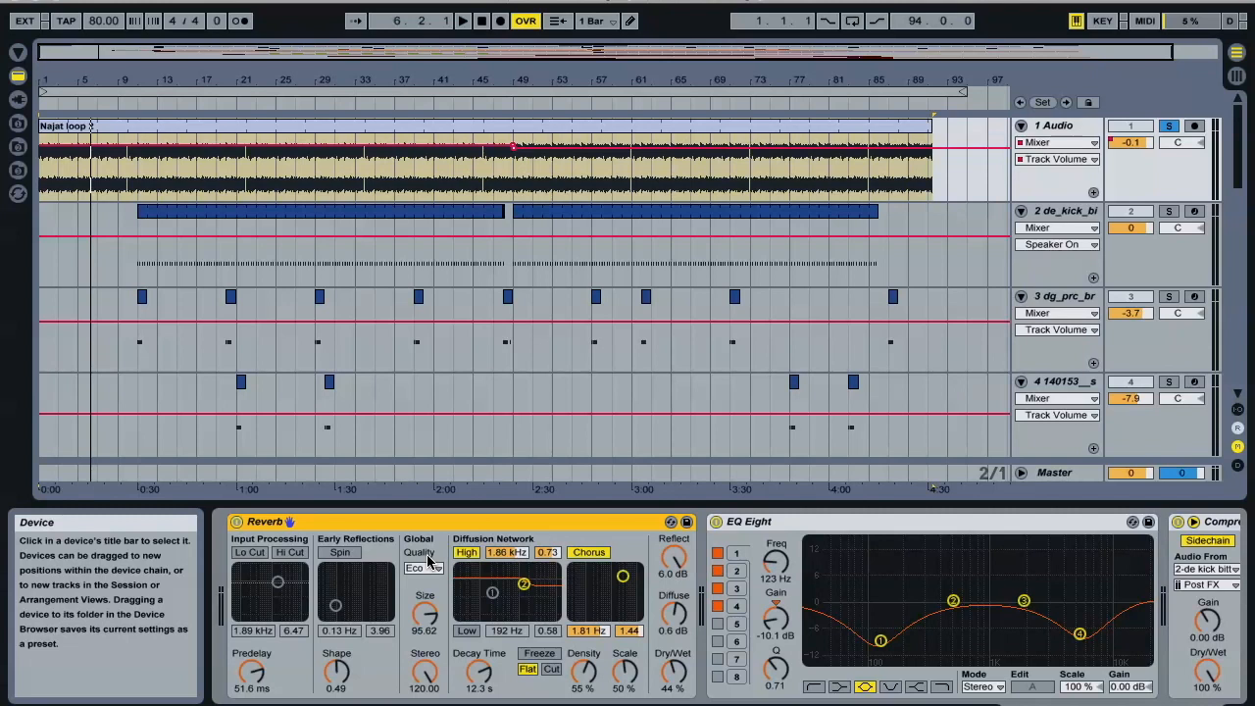
scroll(577, 552, down, 5)
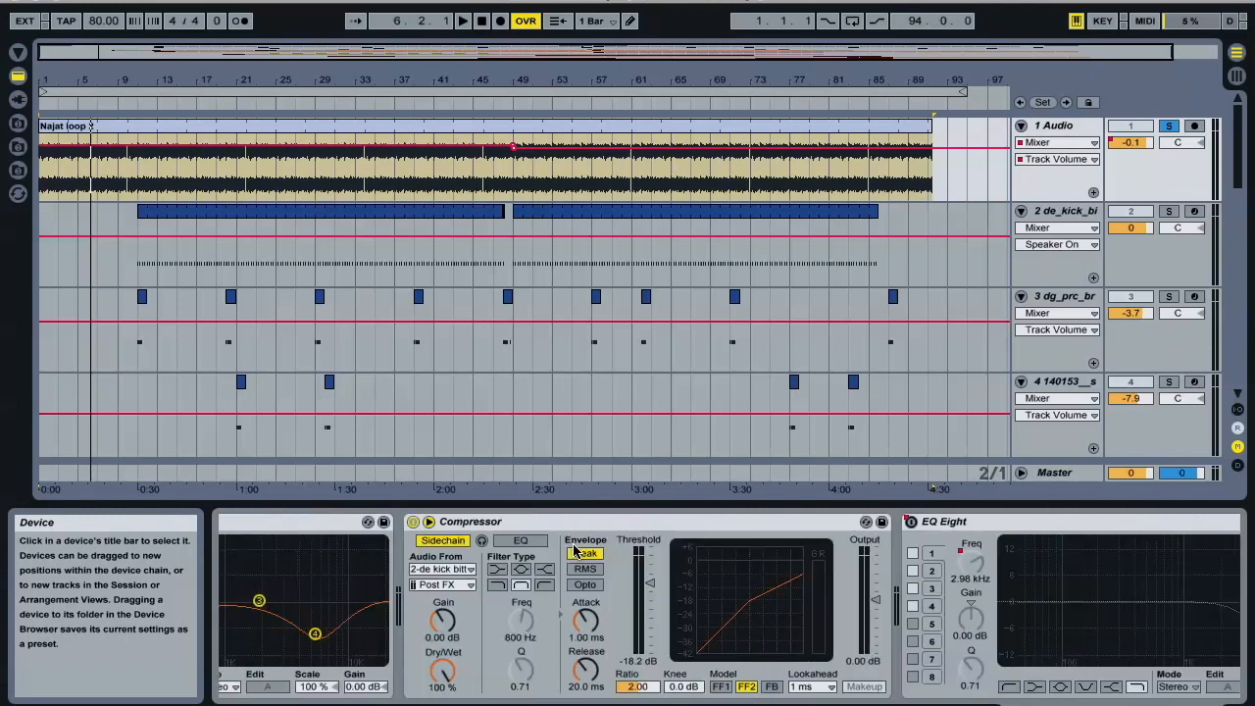
scroll(576, 553, up, 5)
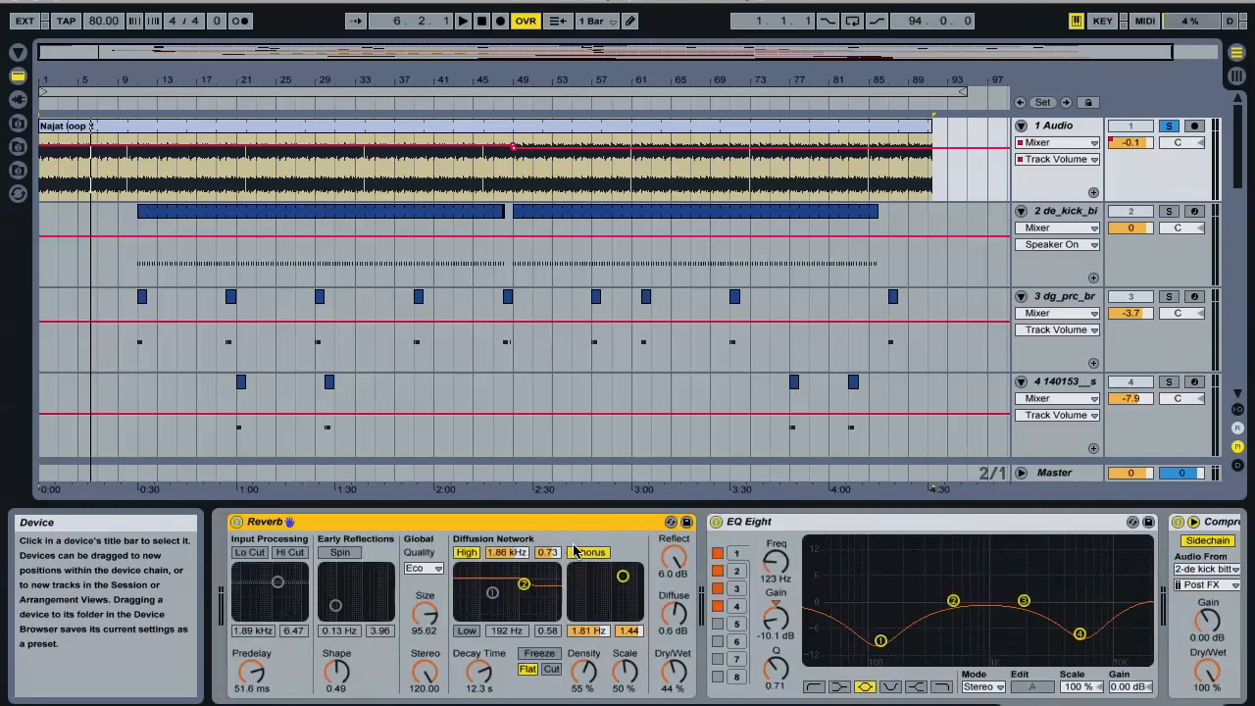
Step: Deactivate the Reverb on the 1 Audio track and play the Najat loop 2 clip from bar 1 with its sample settings open
click(236, 522)
click(109, 126)
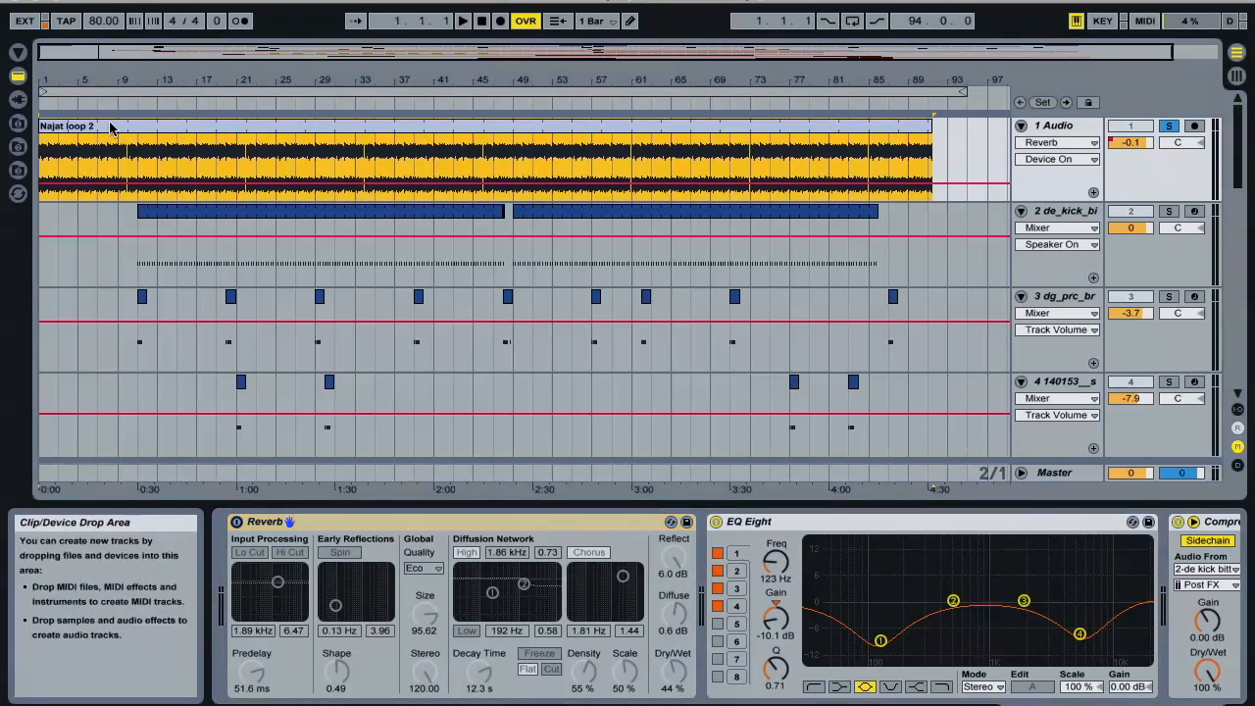
click(883, 704)
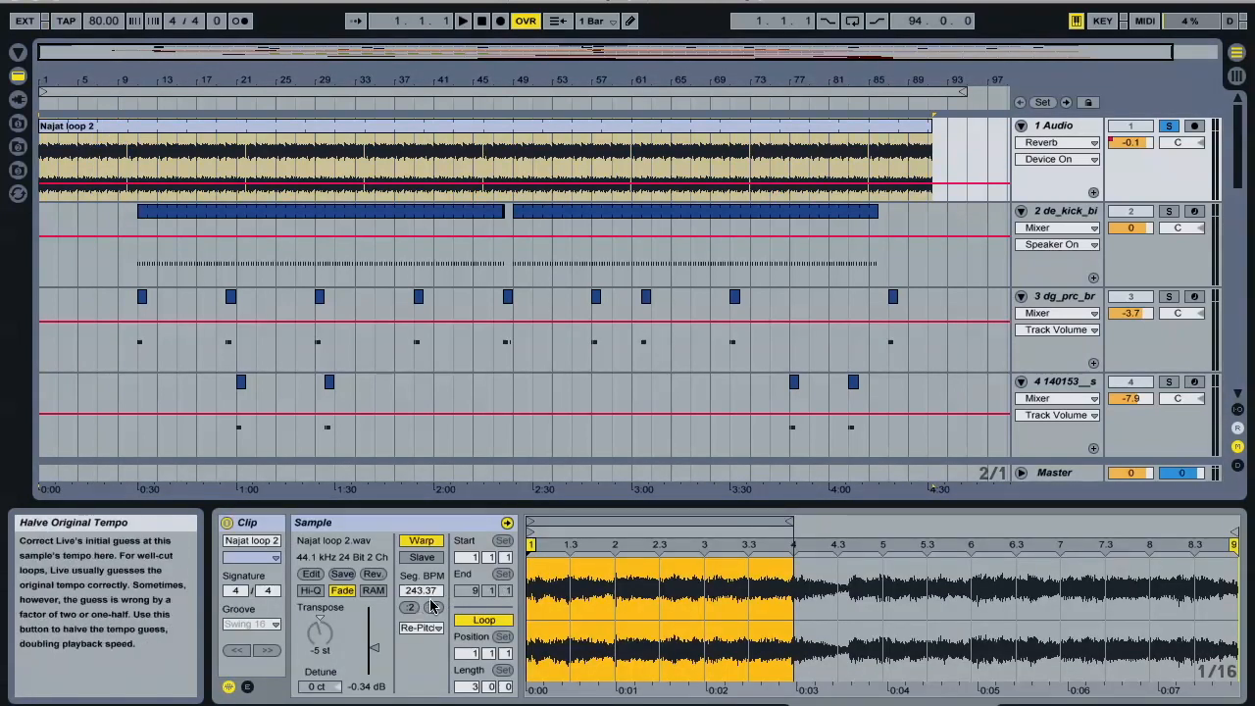
key(space)
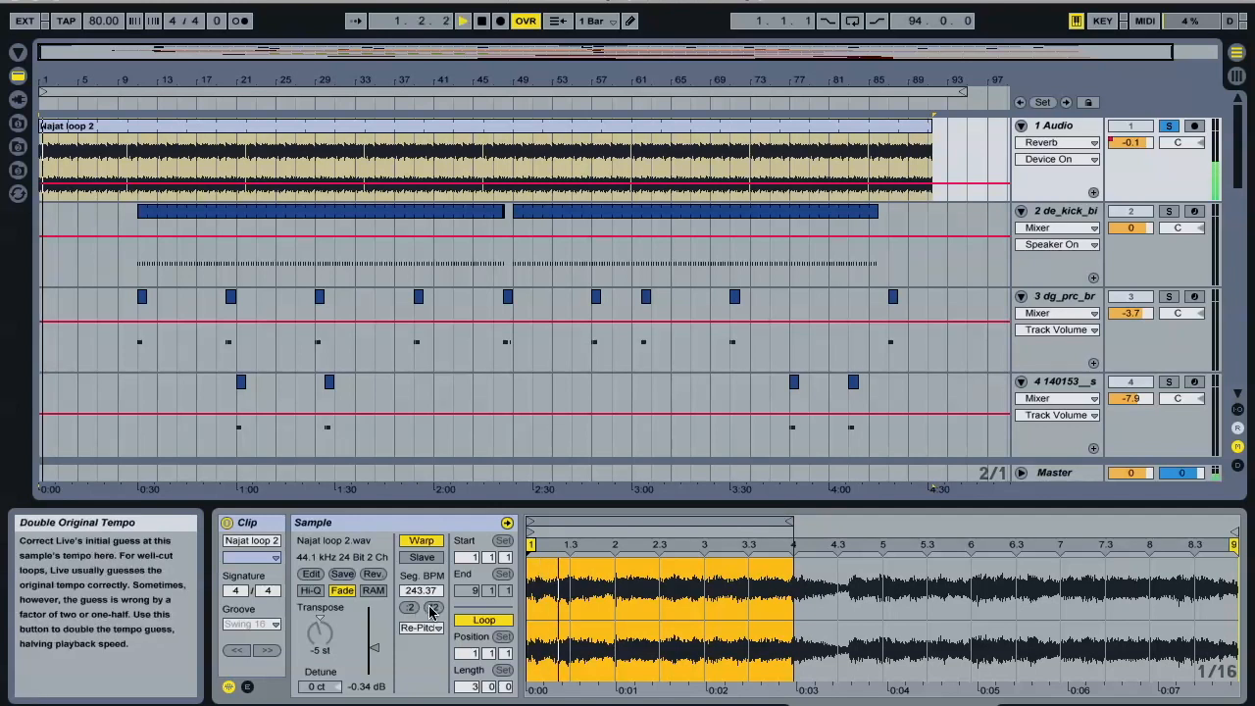
Step: Audition the Najat loop 2 clip at segment tempos of 486.73 and 121.68 BPM, finishing at 243.37 BPM
click(434, 608)
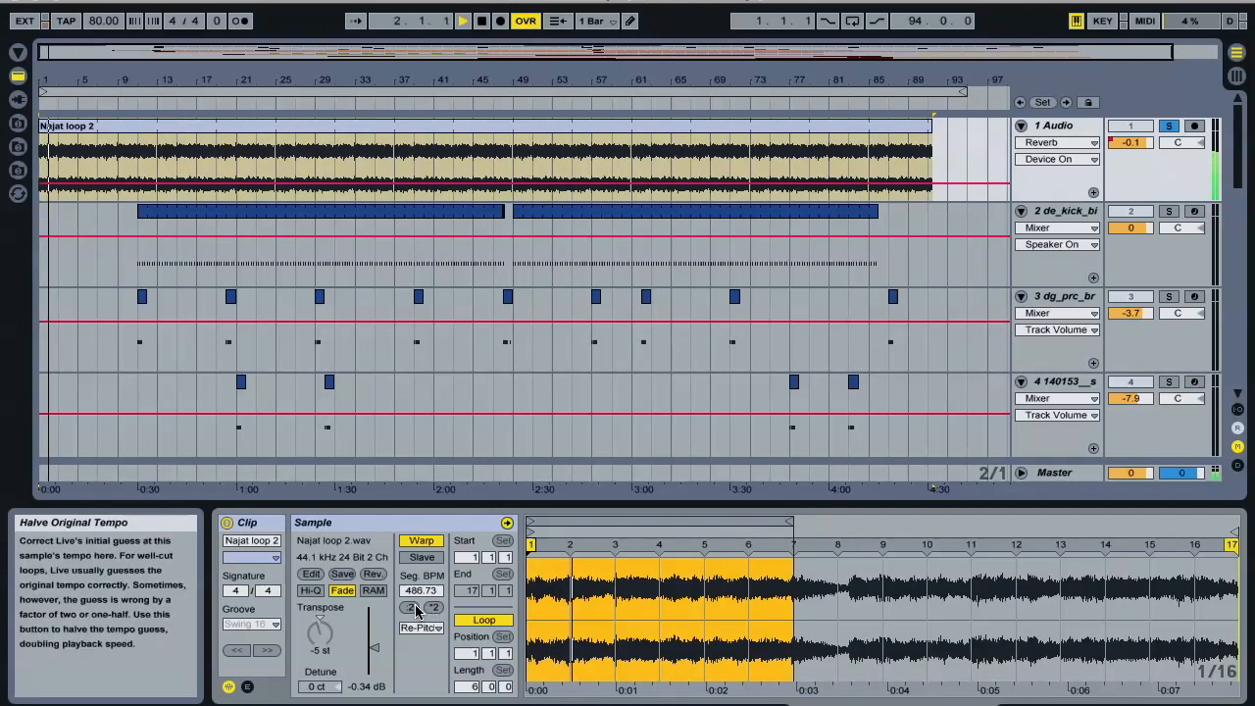
click(415, 609)
click(414, 609)
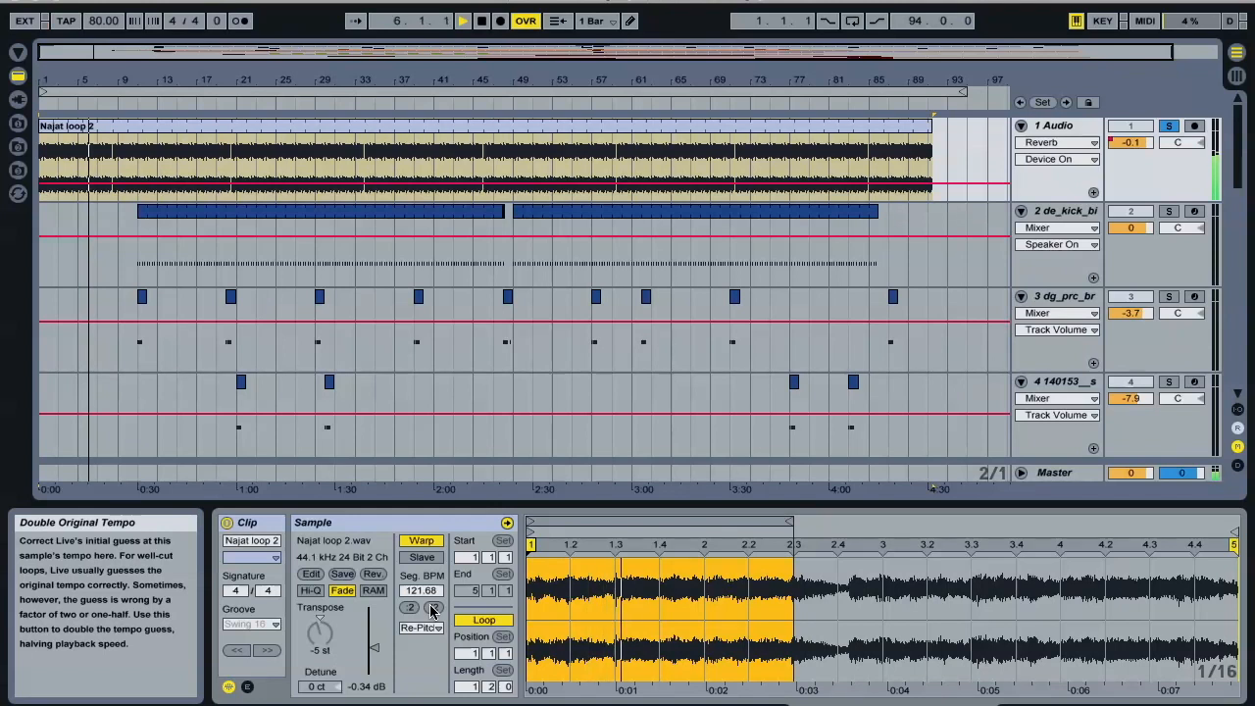
click(431, 610)
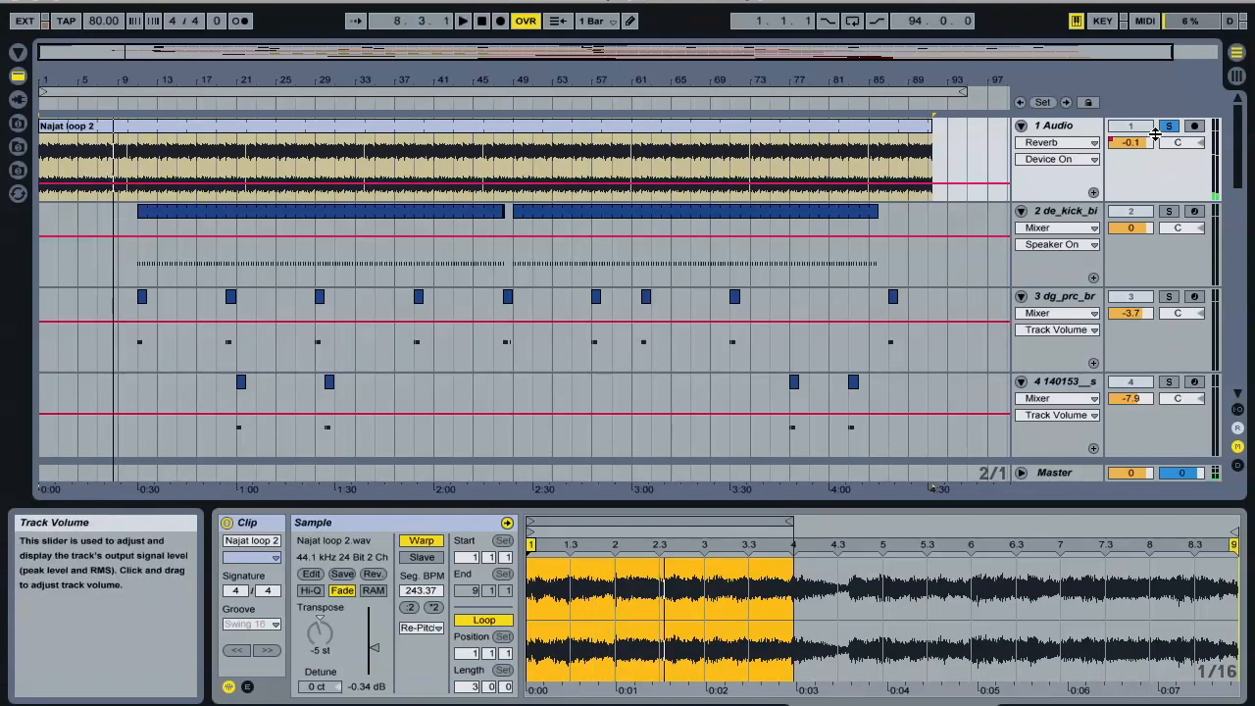
Step: Reactivate the Reverb on the 1 Audio track and review the rest of its effects chain
click(1076, 703)
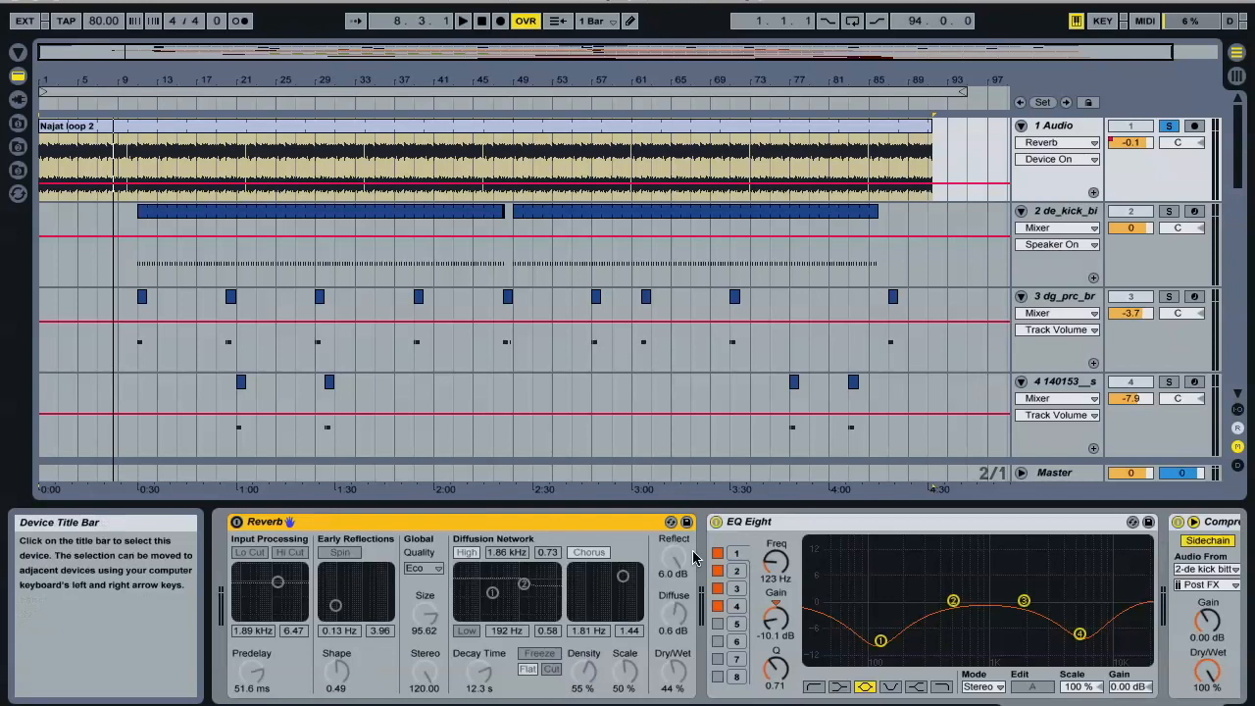
click(236, 523)
scroll(240, 527, right, 10)
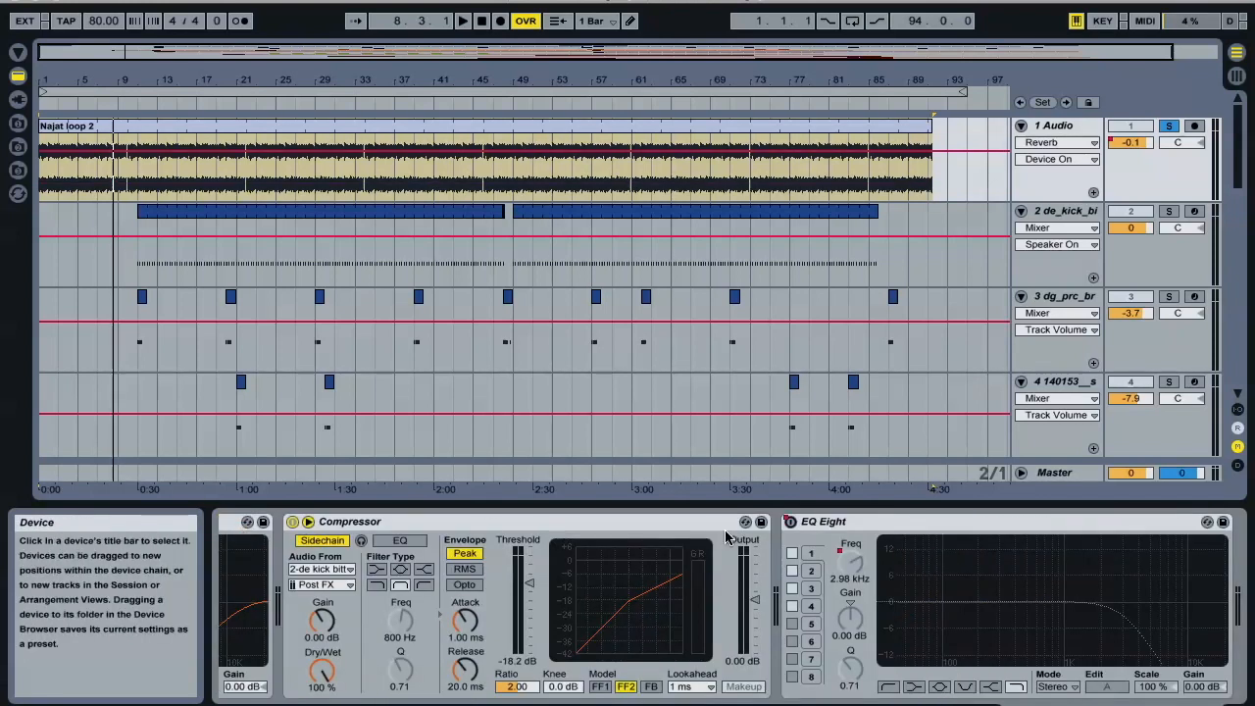
scroll(720, 538, left, 10)
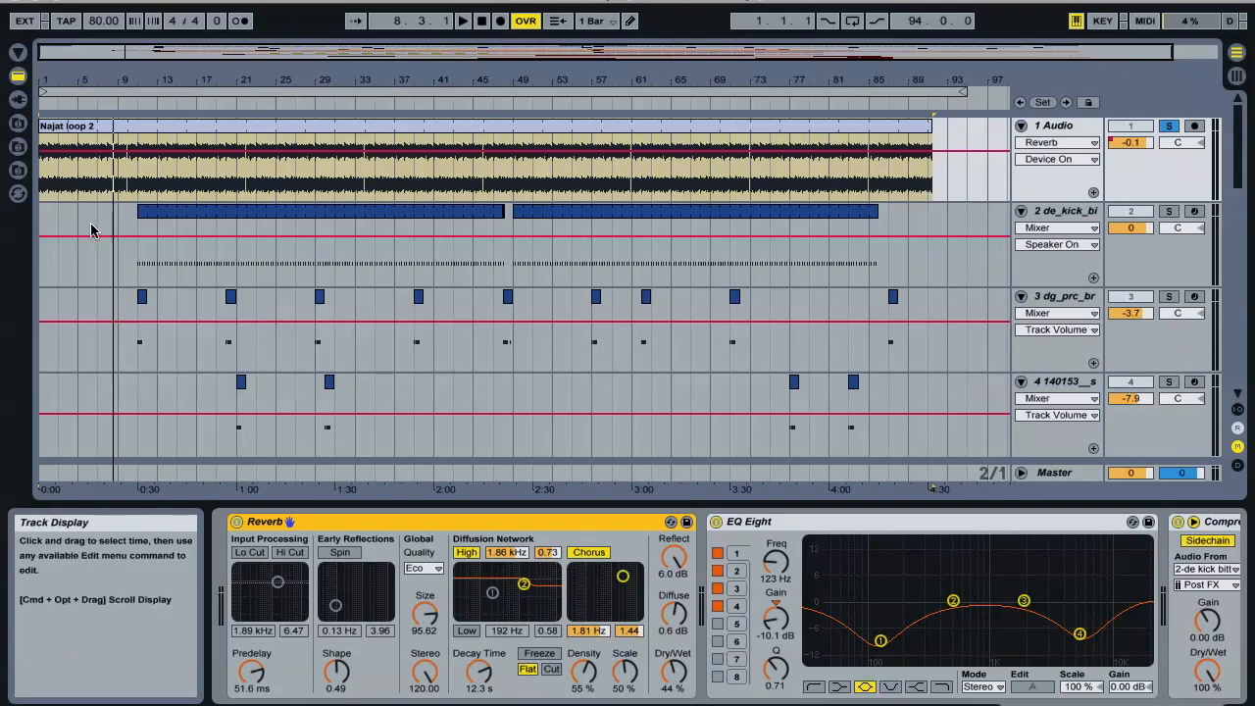
Step: Unsolo the 1 Audio track, play the arrangement from about bar 7 and locate the drum mach track
click(91, 229)
scroll(309, 213, down, 5)
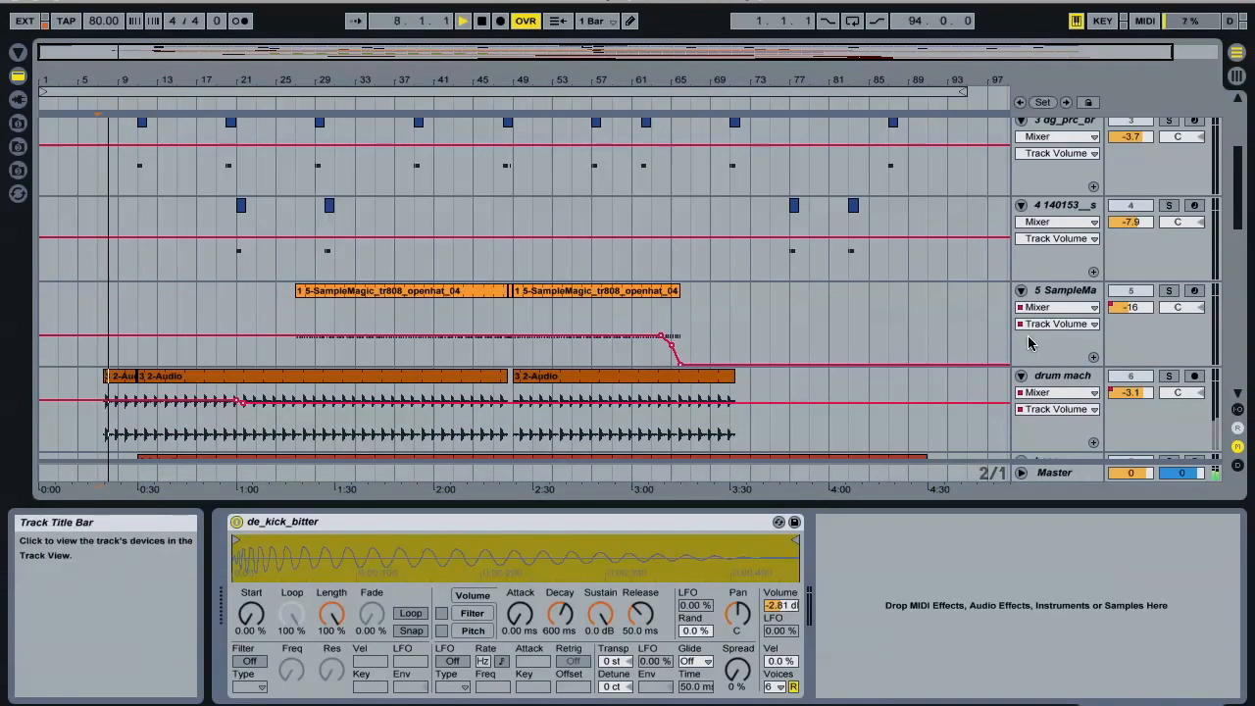
scroll(1029, 345, up, 5)
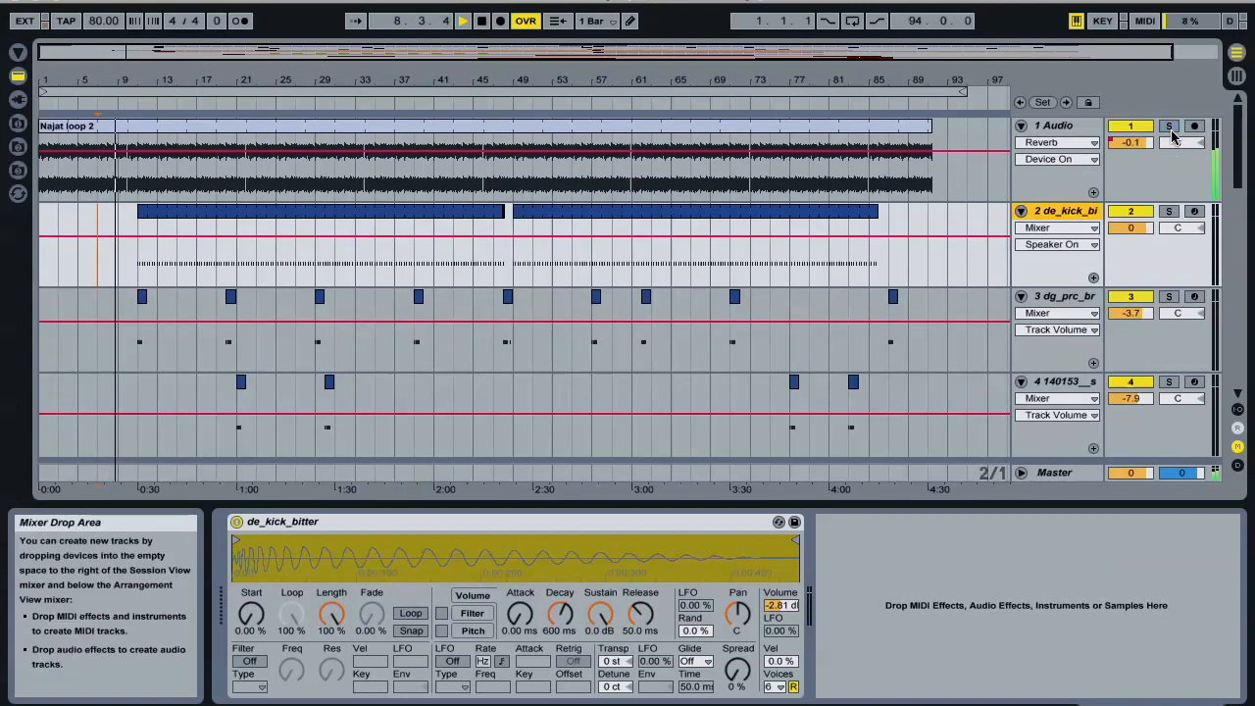
scroll(289, 233, down, 4)
scroll(289, 233, down, 5)
scroll(372, 255, up, 5)
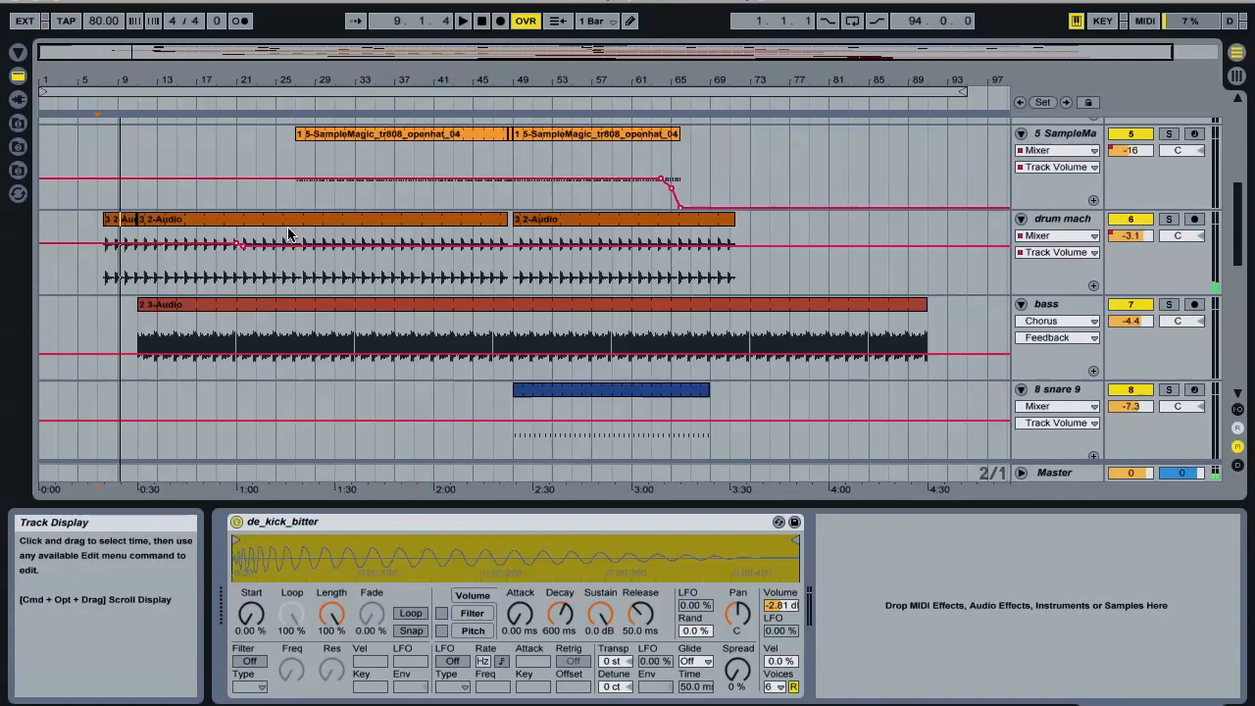
scroll(464, 284, down, 1)
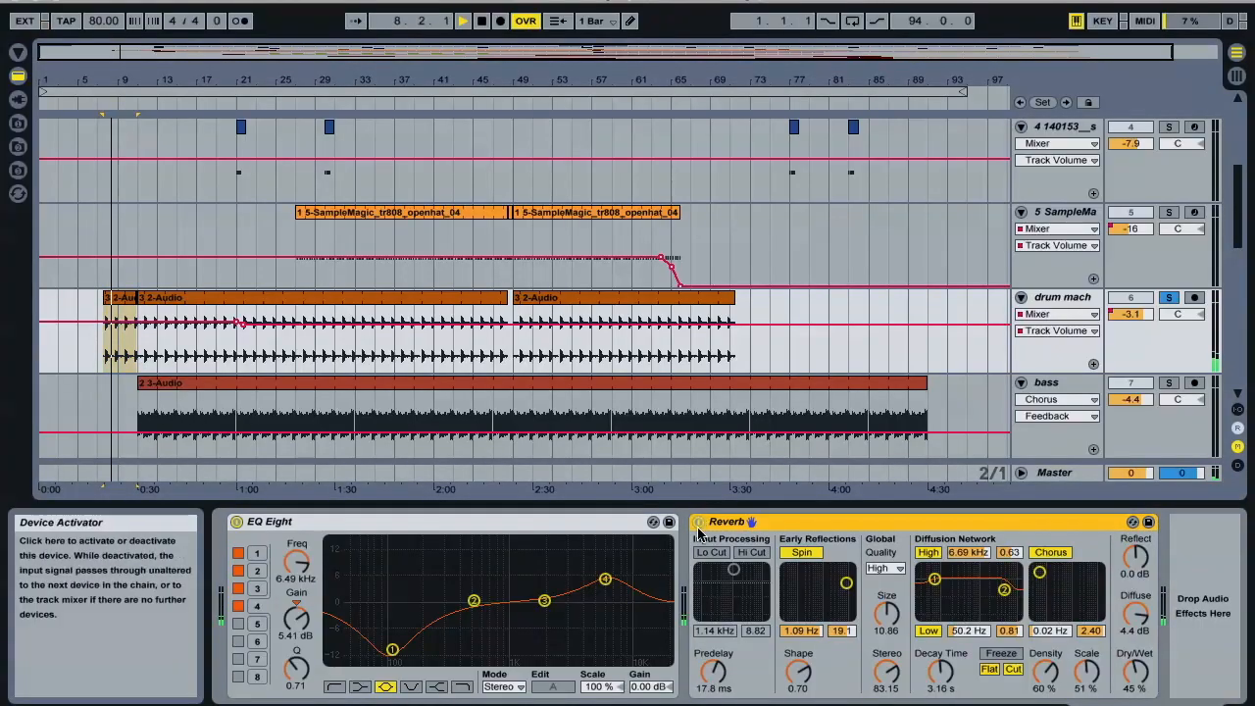
Step: Compare the drum mach track with its Reverb off and on, and unsolo it to play the full mix
click(698, 522)
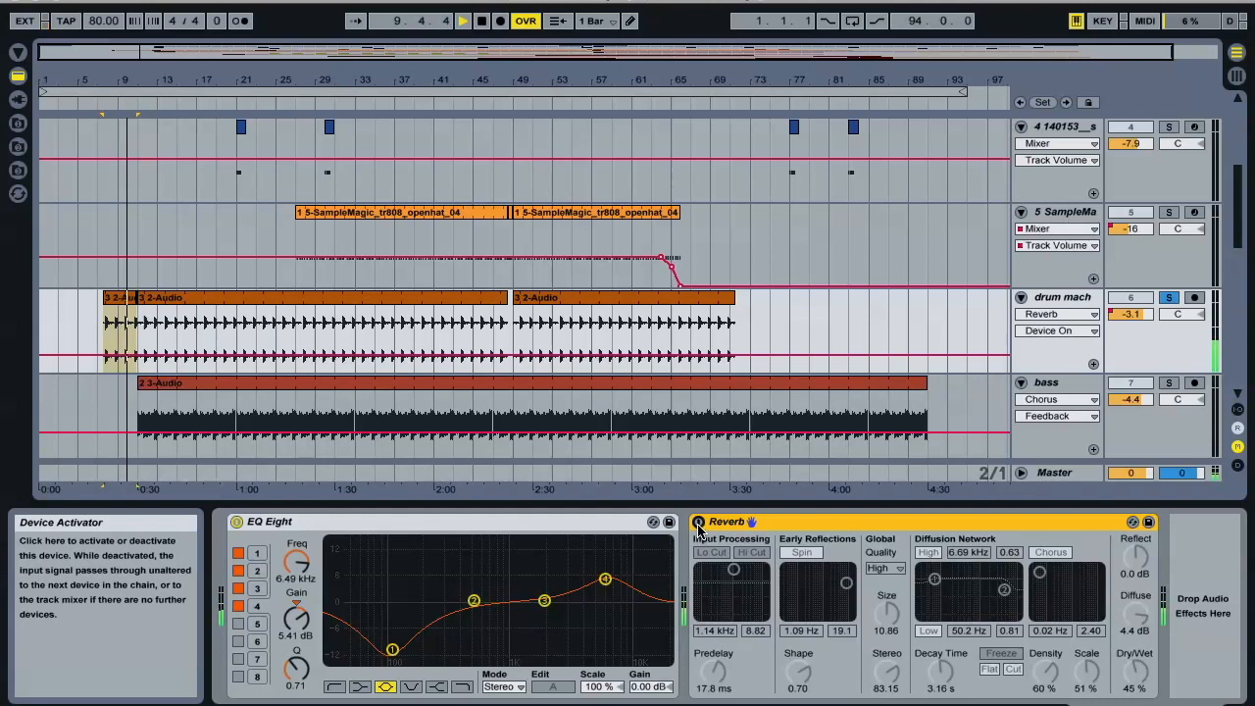
click(699, 523)
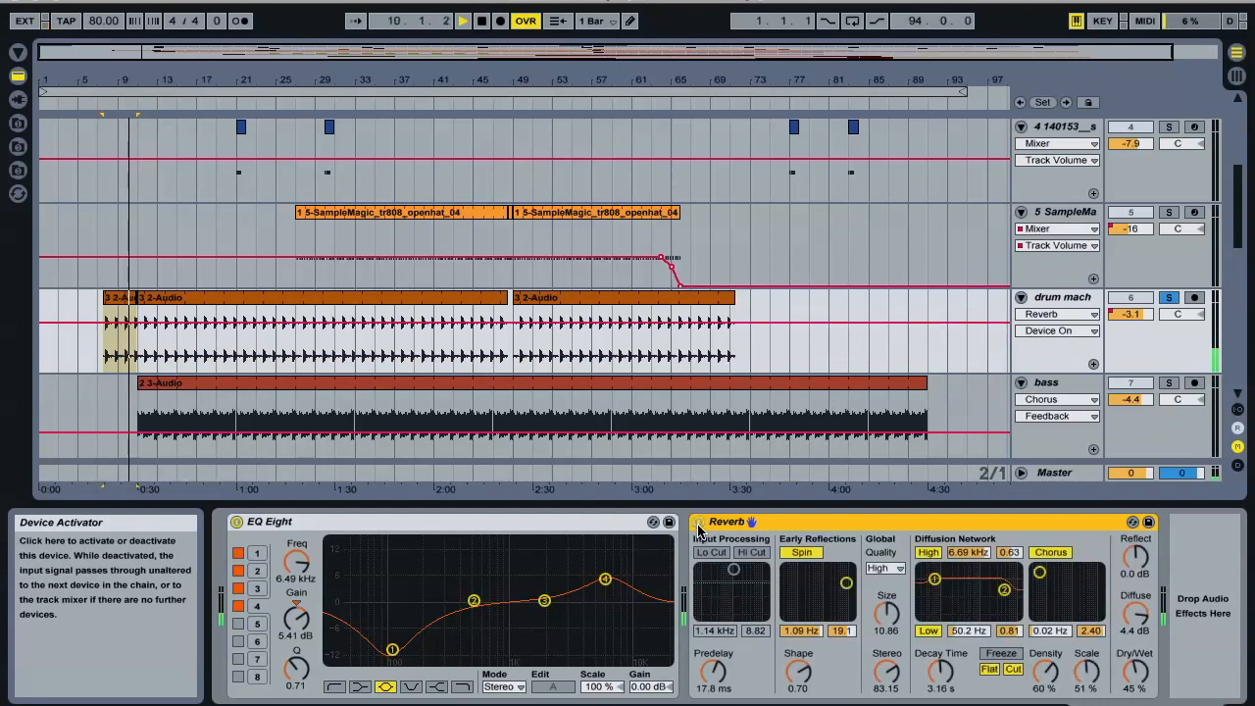
click(1176, 297)
key(space)
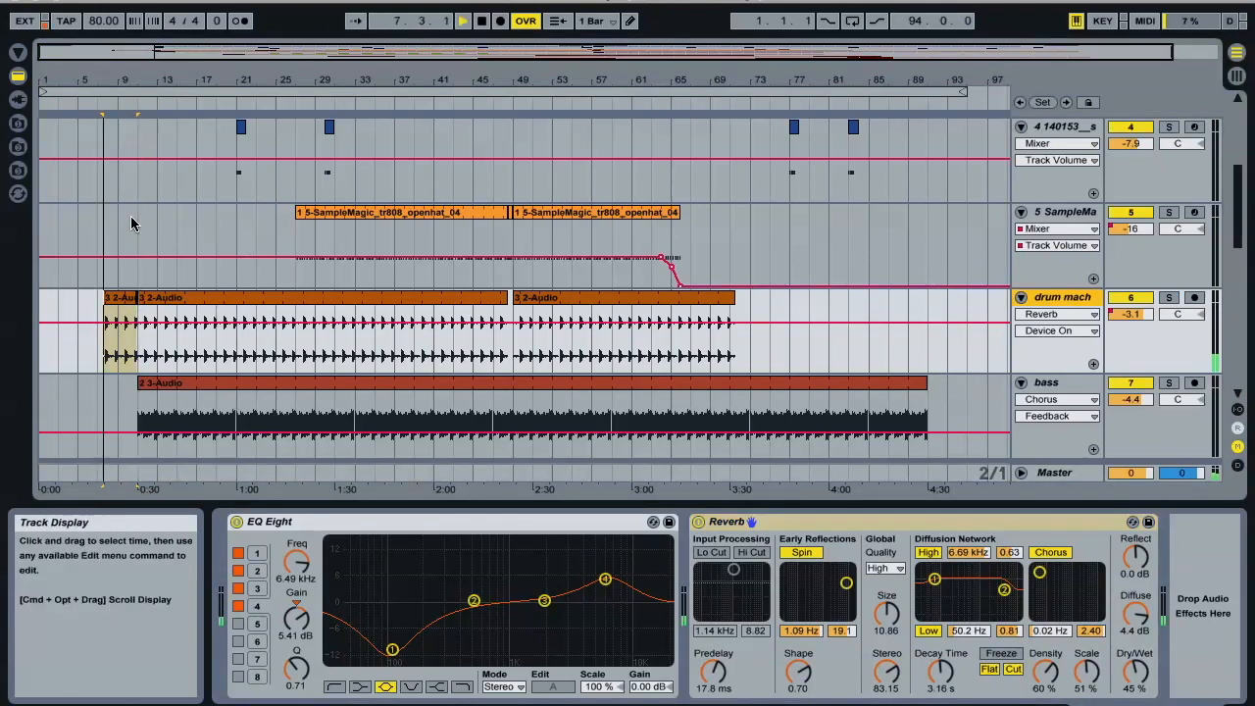
Step: Examine the first kick clip's notes and listen to the kick track soloed before restoring the full mix
scroll(131, 223, up, 5)
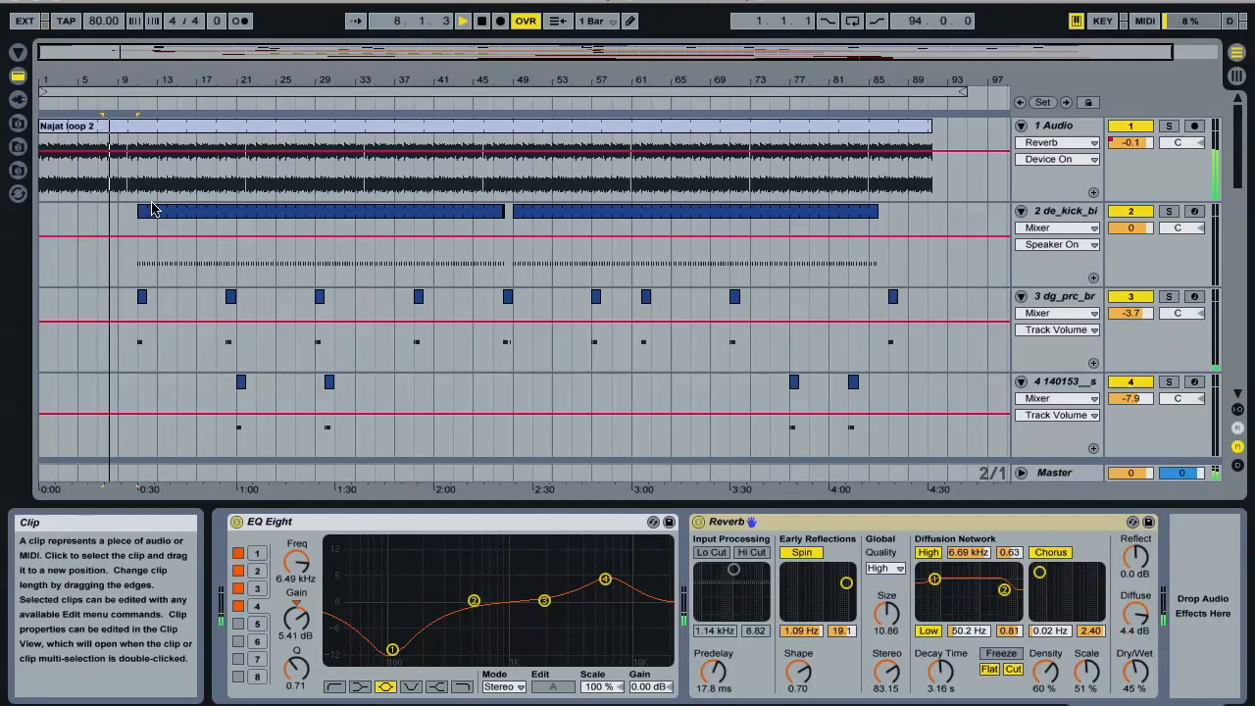
click(319, 214)
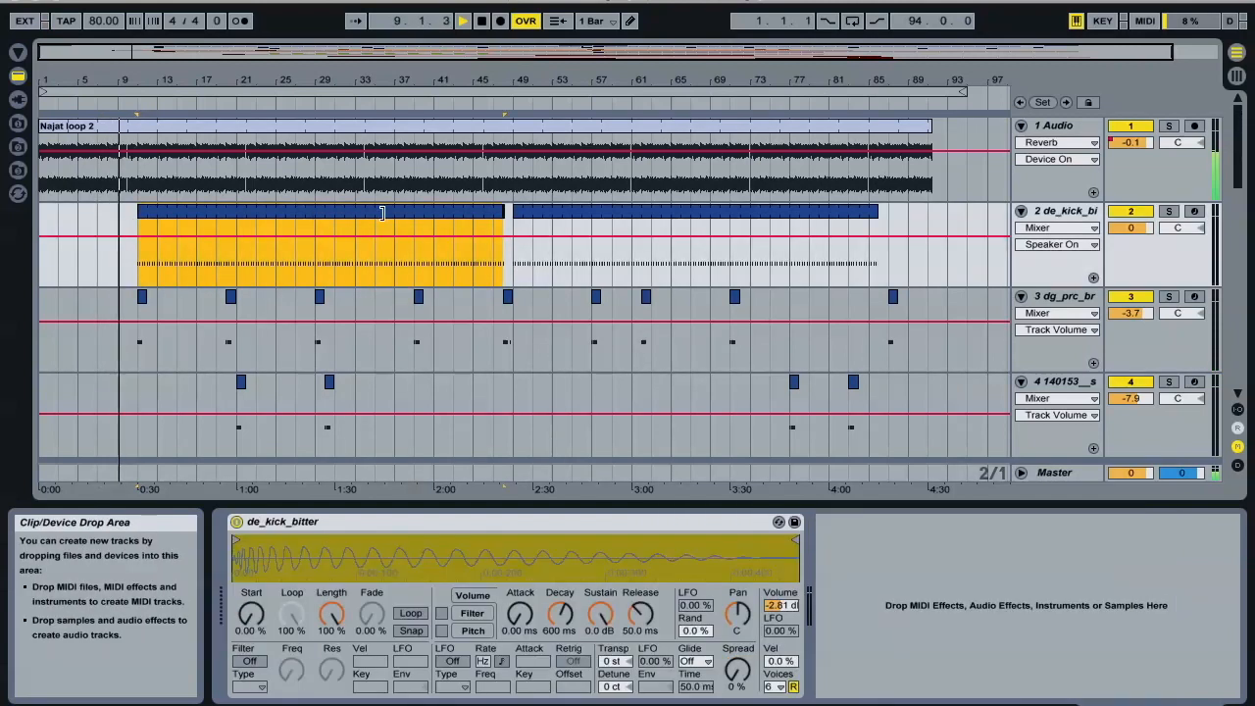
click(1170, 212)
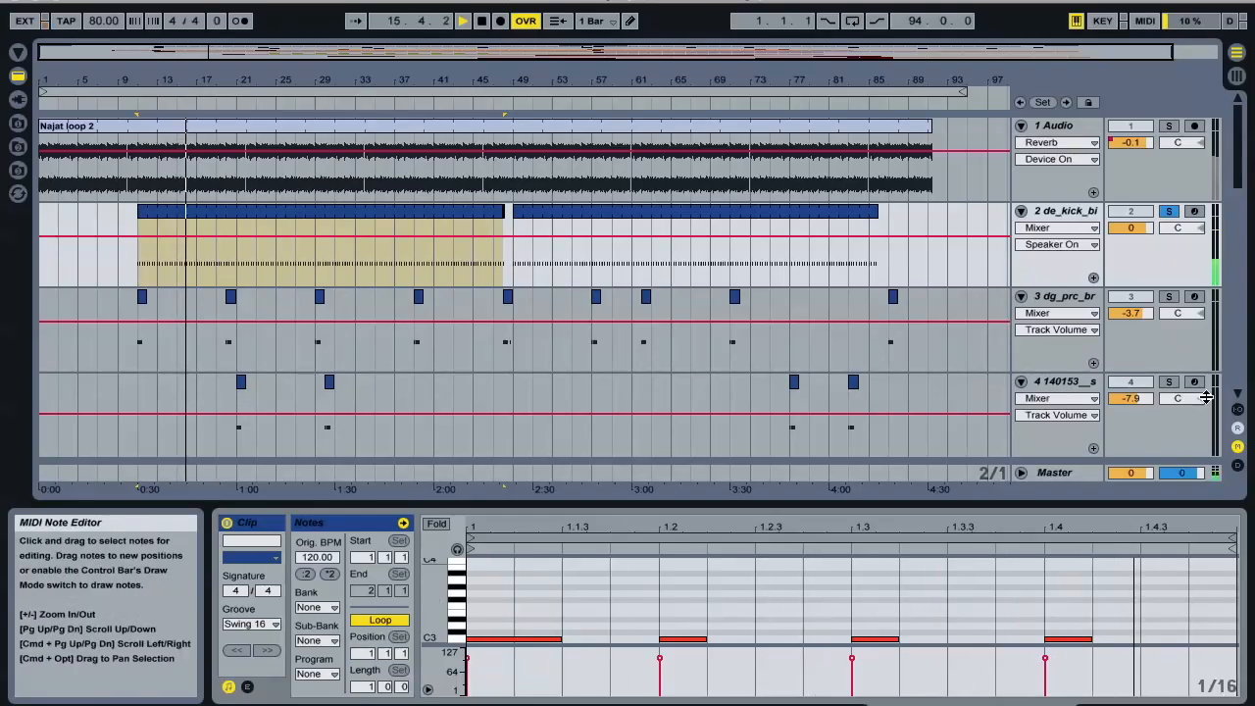
click(1169, 214)
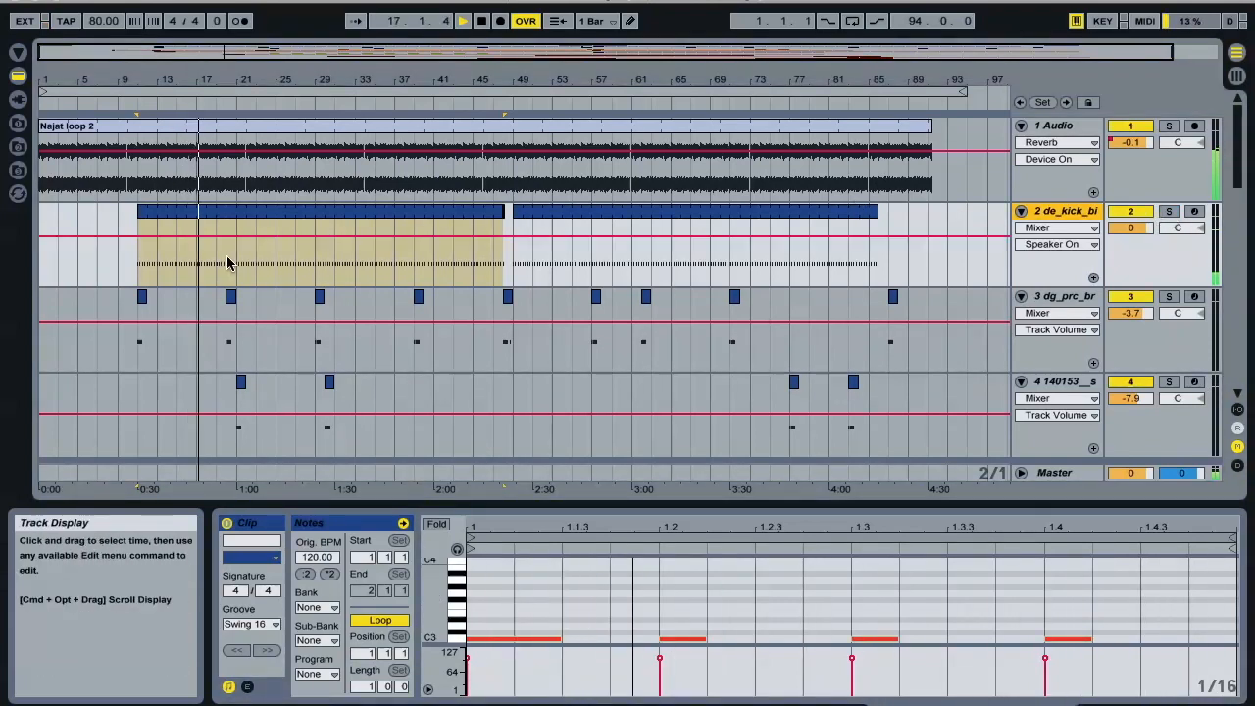
Step: Solo the dg_prc_bruk percussion track, play its first clip and examine its sampler, EQ Eight, Reverb and Simple Delay
click(142, 299)
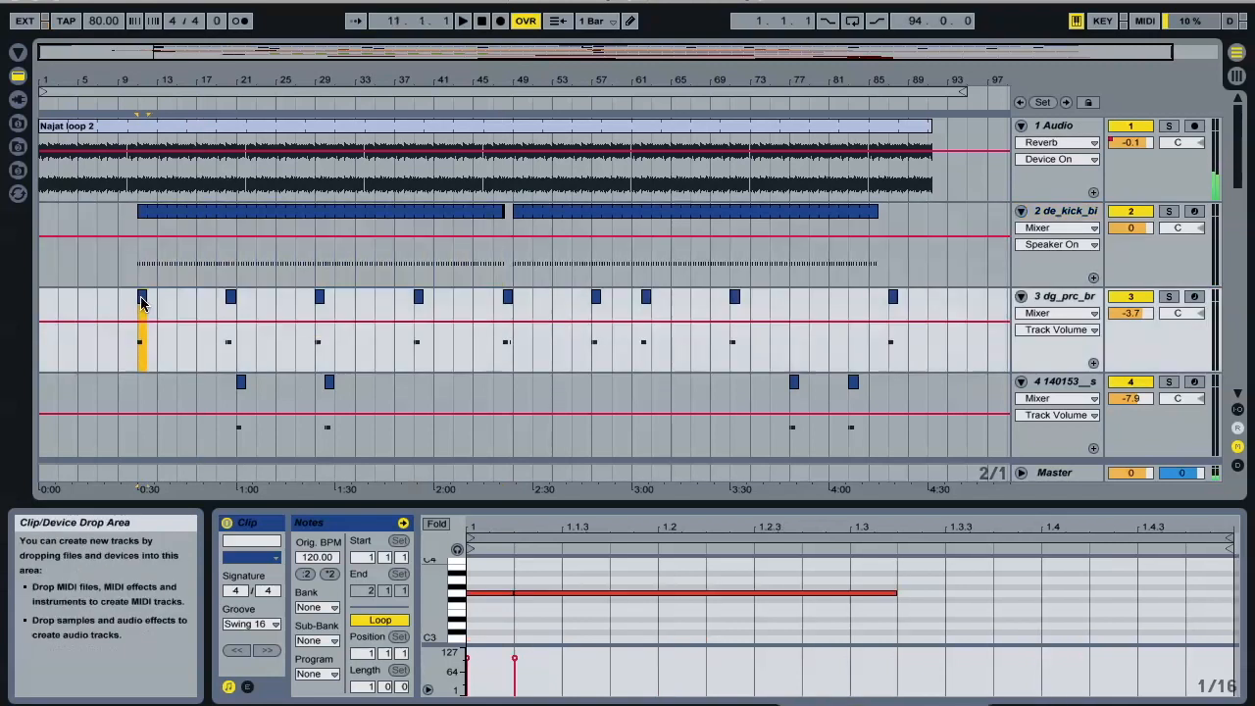
click(1168, 297)
key(space)
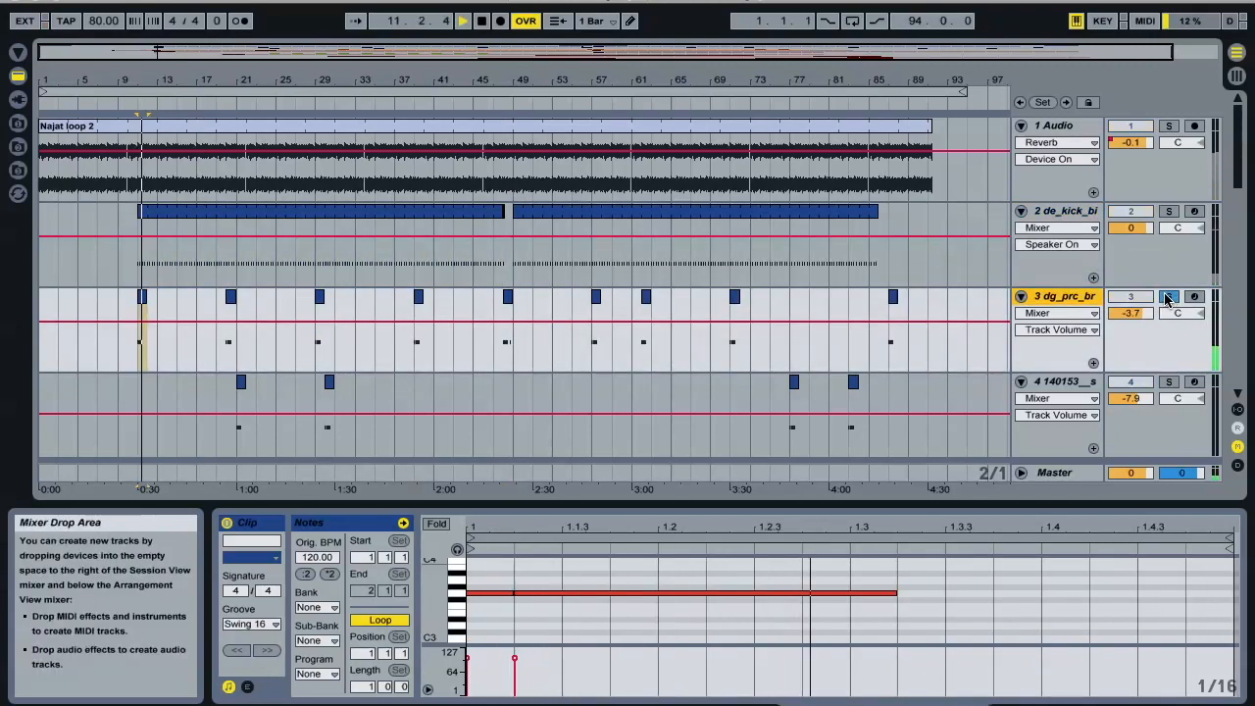
key(shift+Tab)
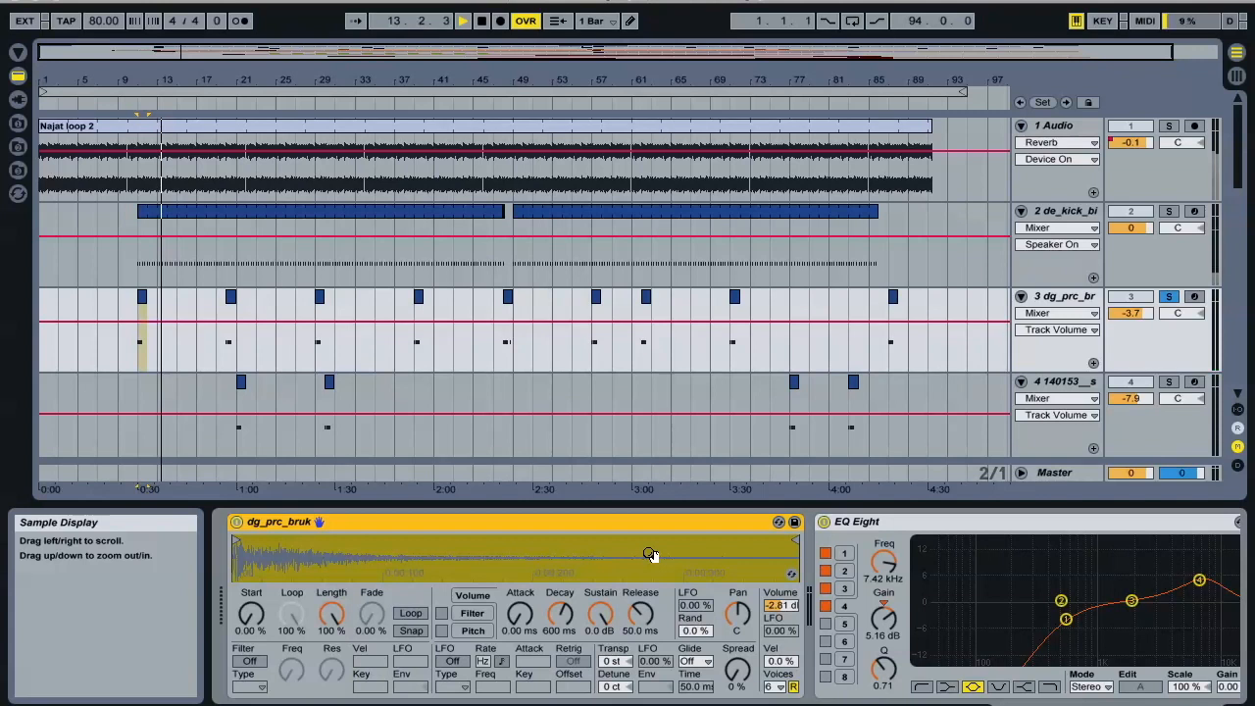
scroll(532, 557, down, 5)
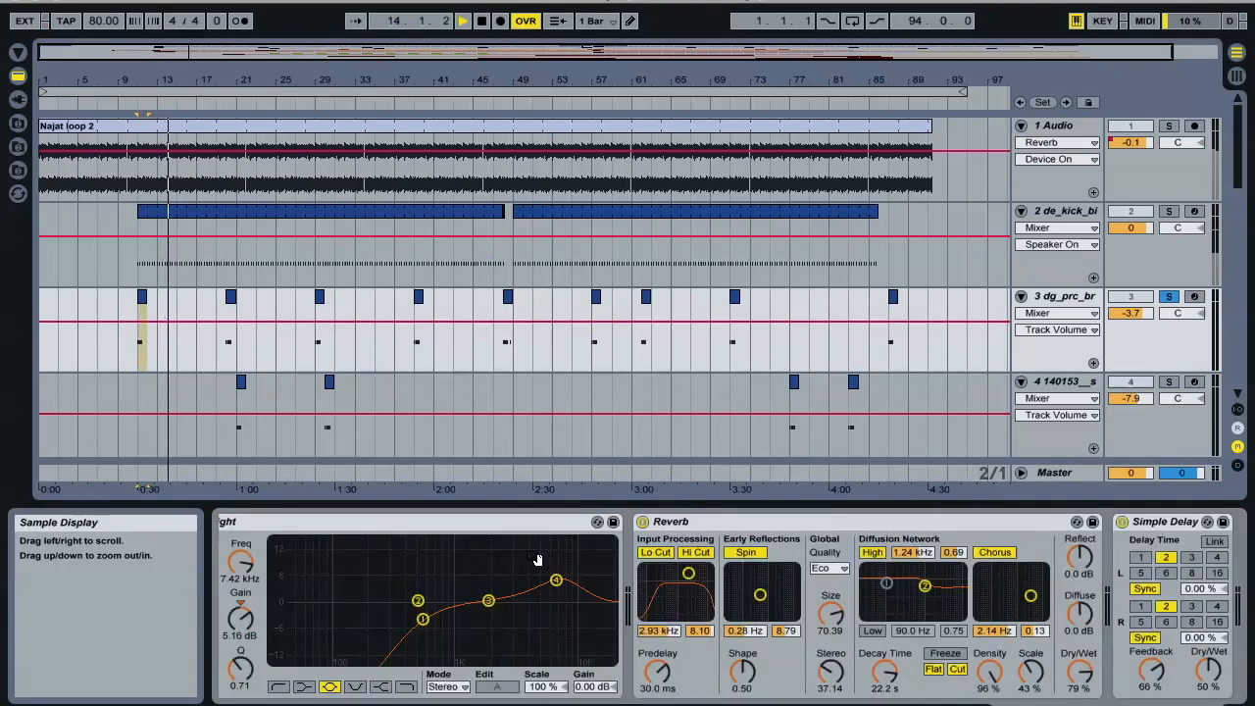
scroll(530, 560, down, 1)
scroll(531, 557, up, 6)
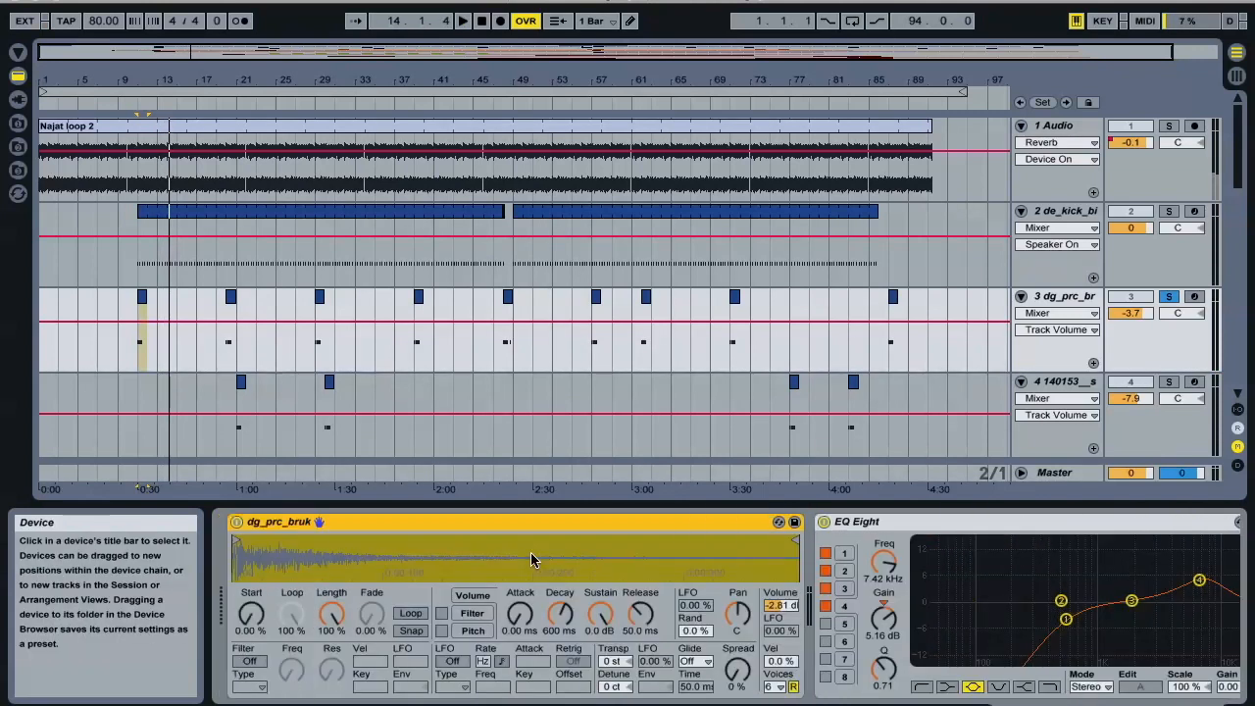
Step: Unsolo the percussion track and survey the remaining tracks down to ebow while the arrangement plays from bar 11
scroll(594, 299, down, 3)
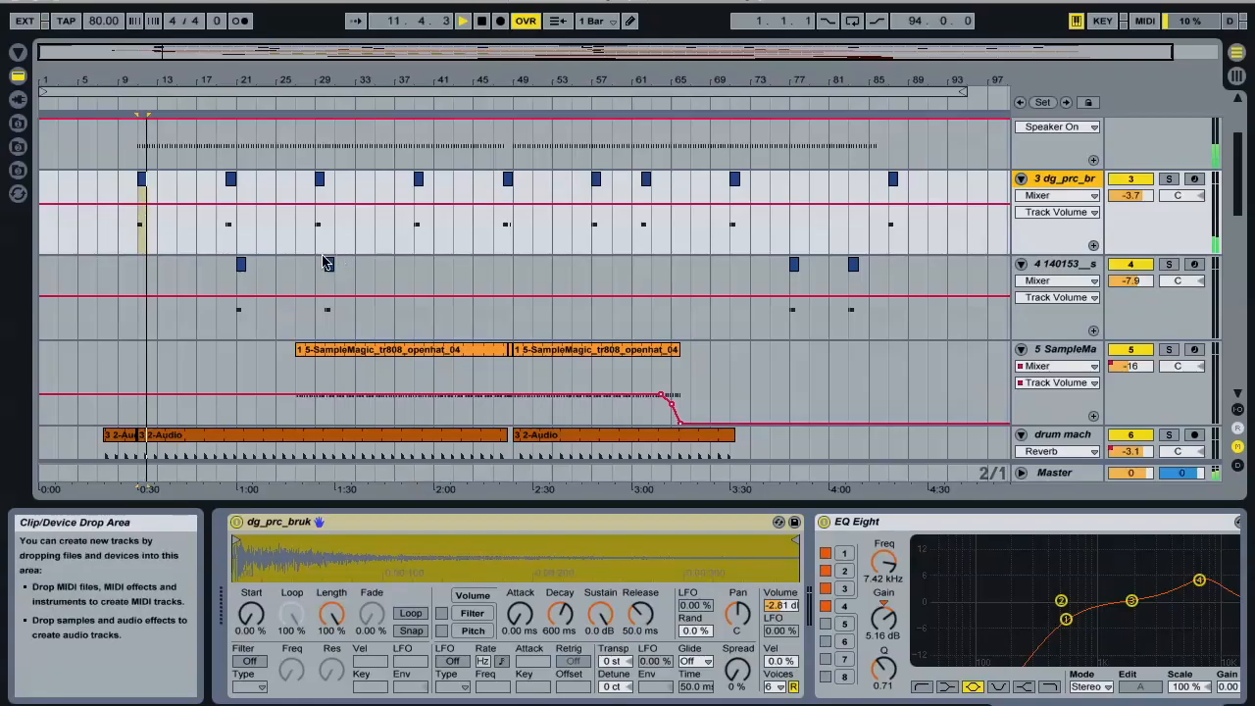
scroll(236, 265, down, 3)
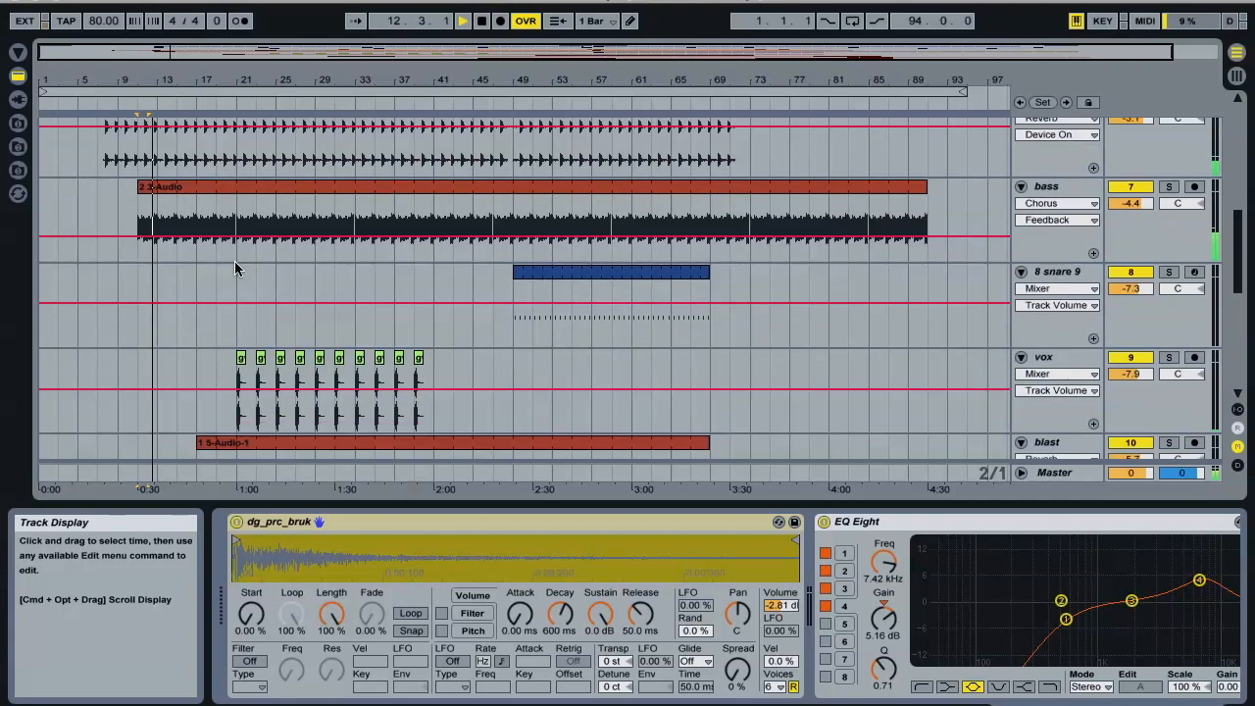
scroll(235, 265, down, 3)
scroll(234, 261, down, 1)
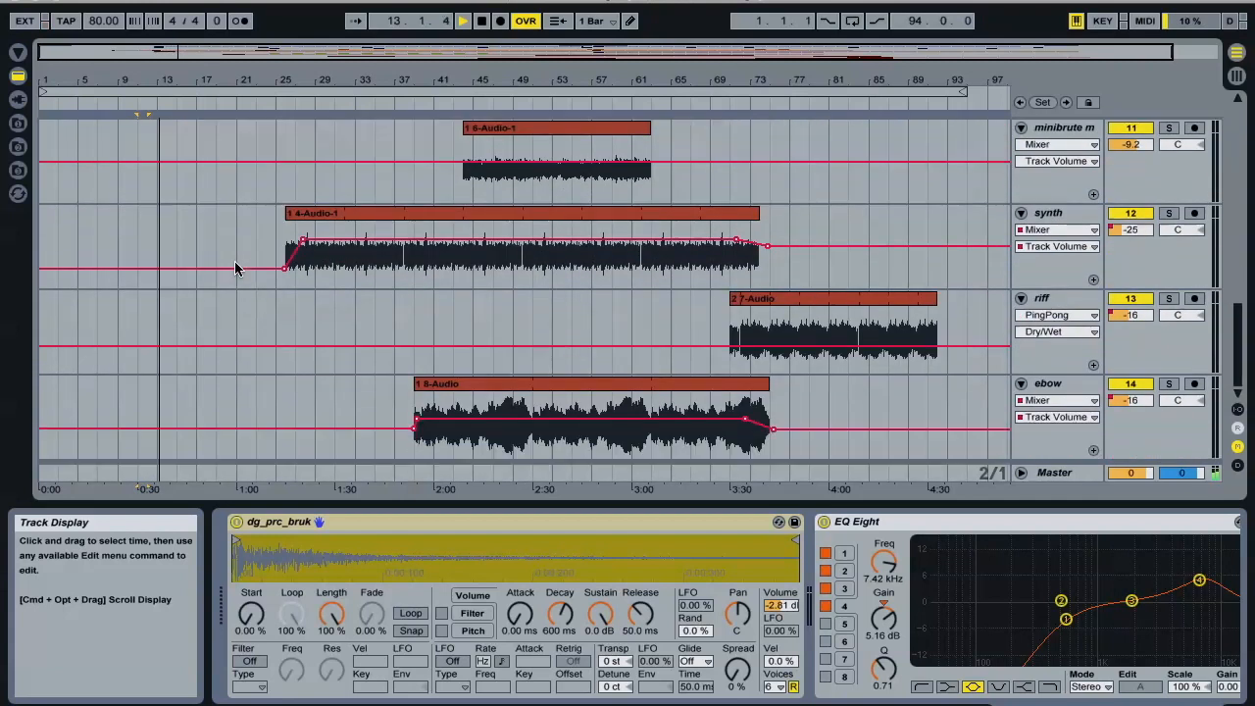
scroll(235, 261, up, 10)
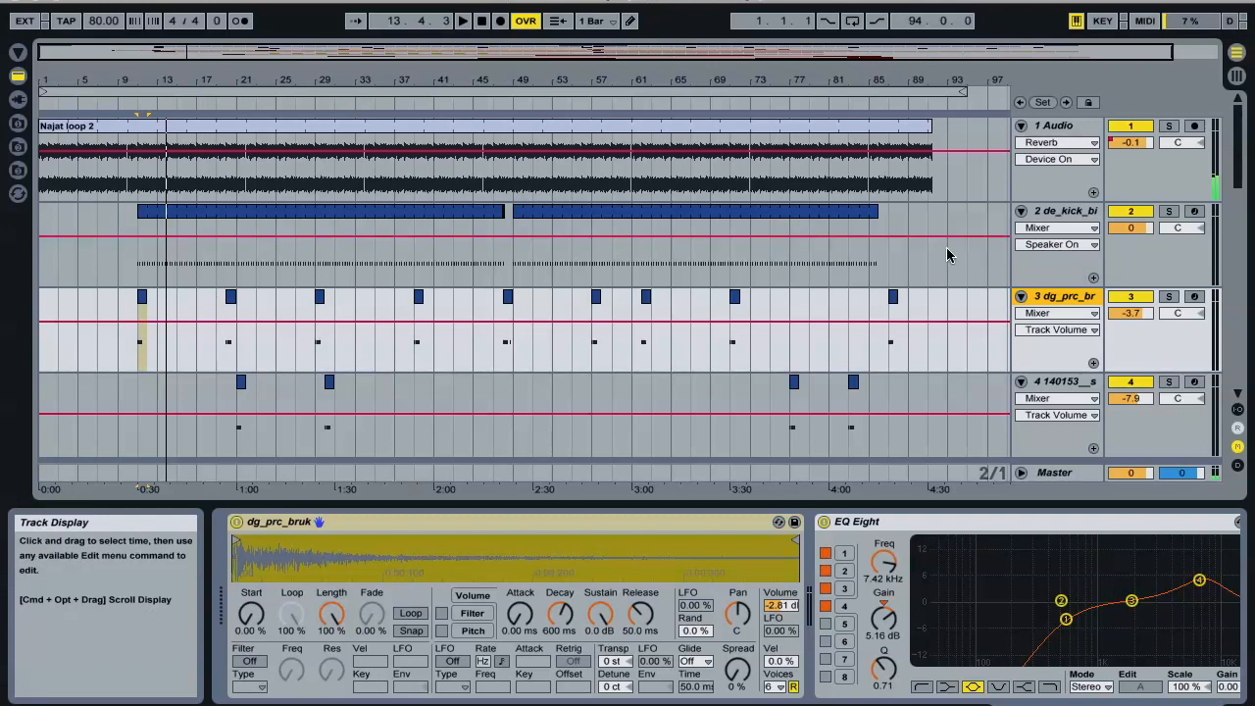
Step: Solo the bass track in the stopped arrangement
scroll(947, 253, down, 3)
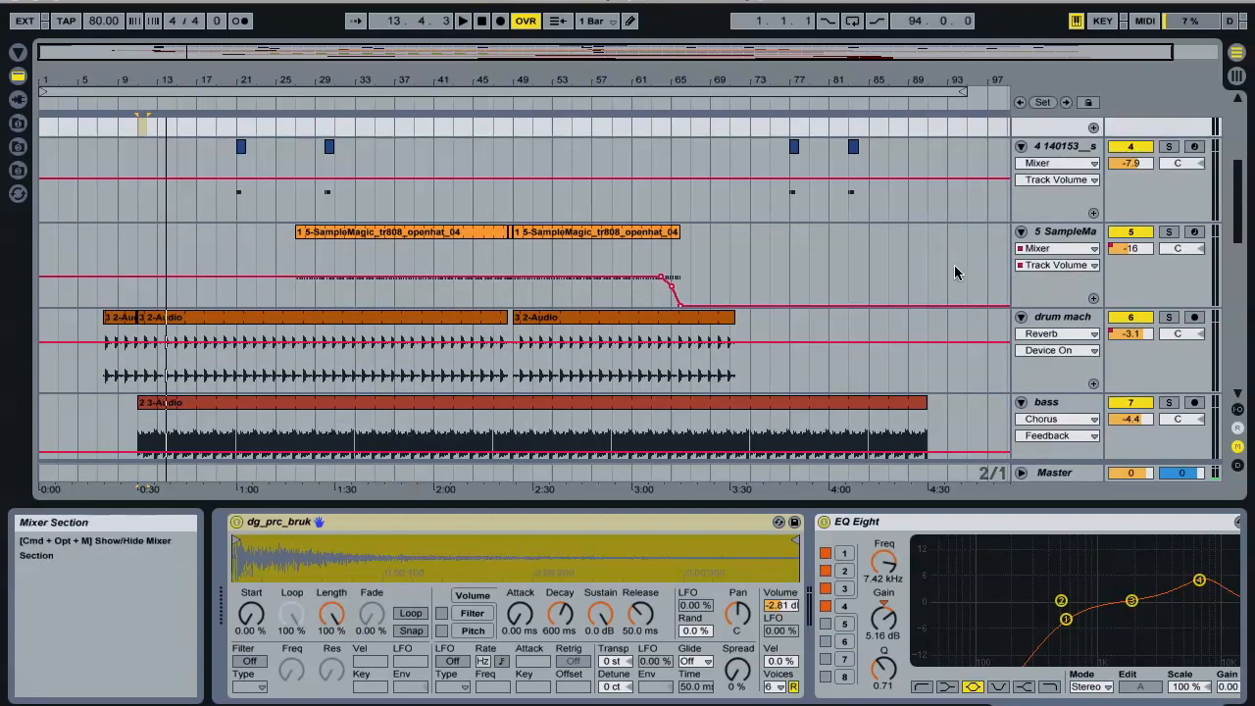
scroll(954, 265, down, 2)
click(1168, 285)
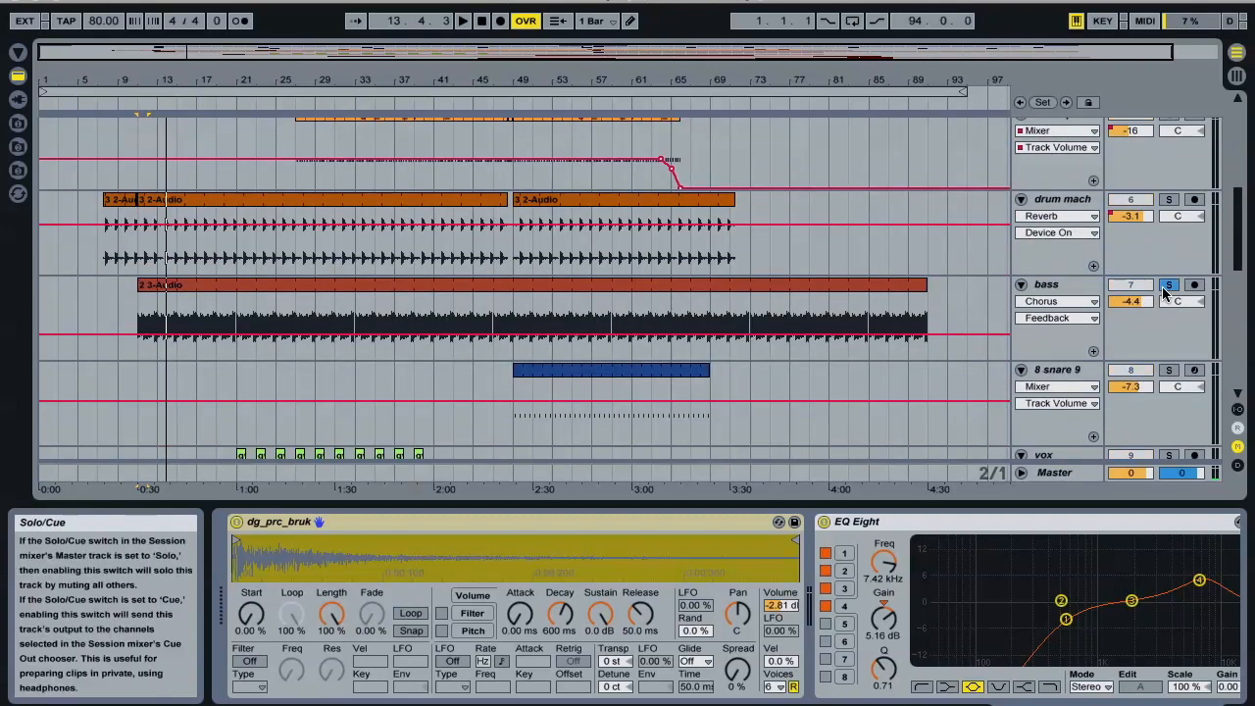
Step: Play the soloed bass clip from its start and compare its sound with the Chorus bypassed and re-enabled
click(279, 282)
key(space)
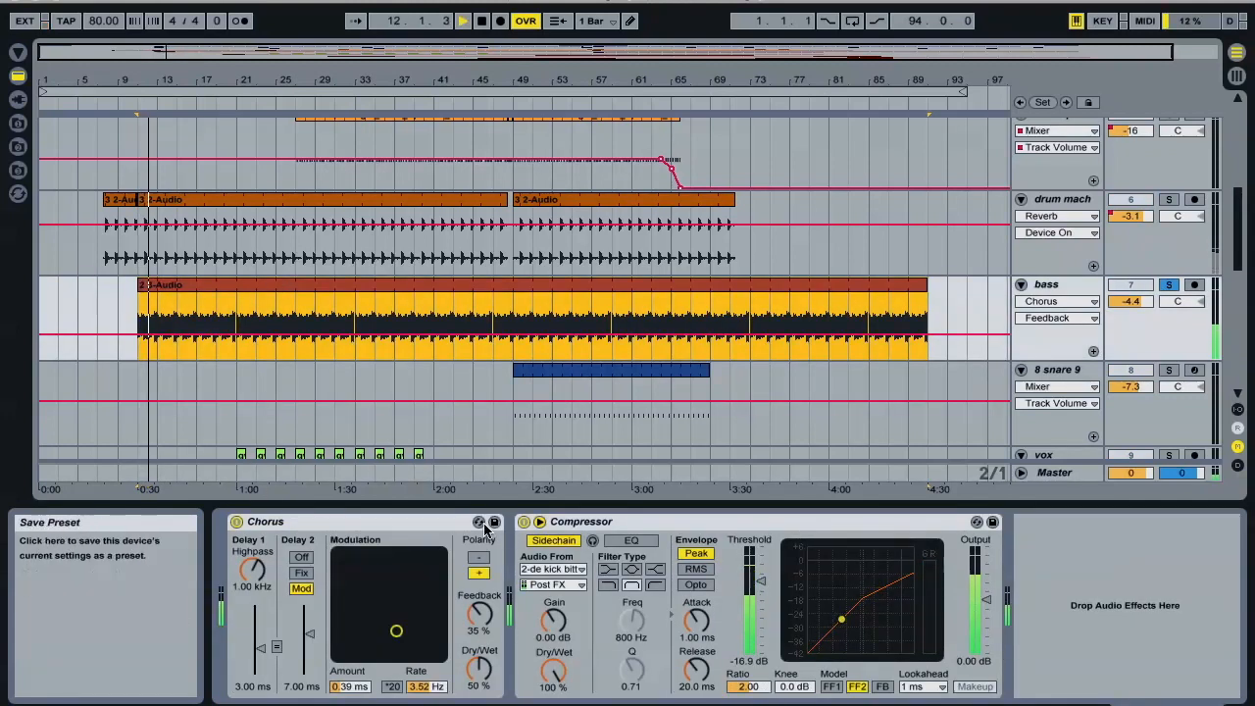
click(237, 522)
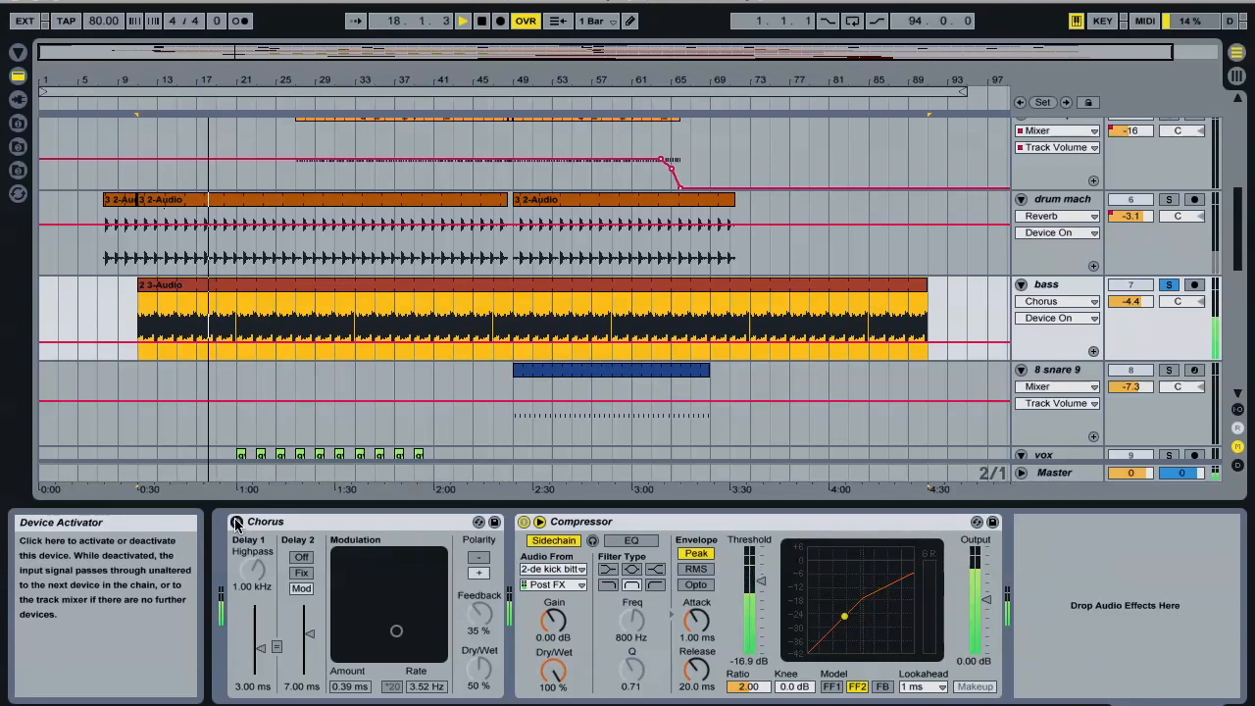
click(236, 522)
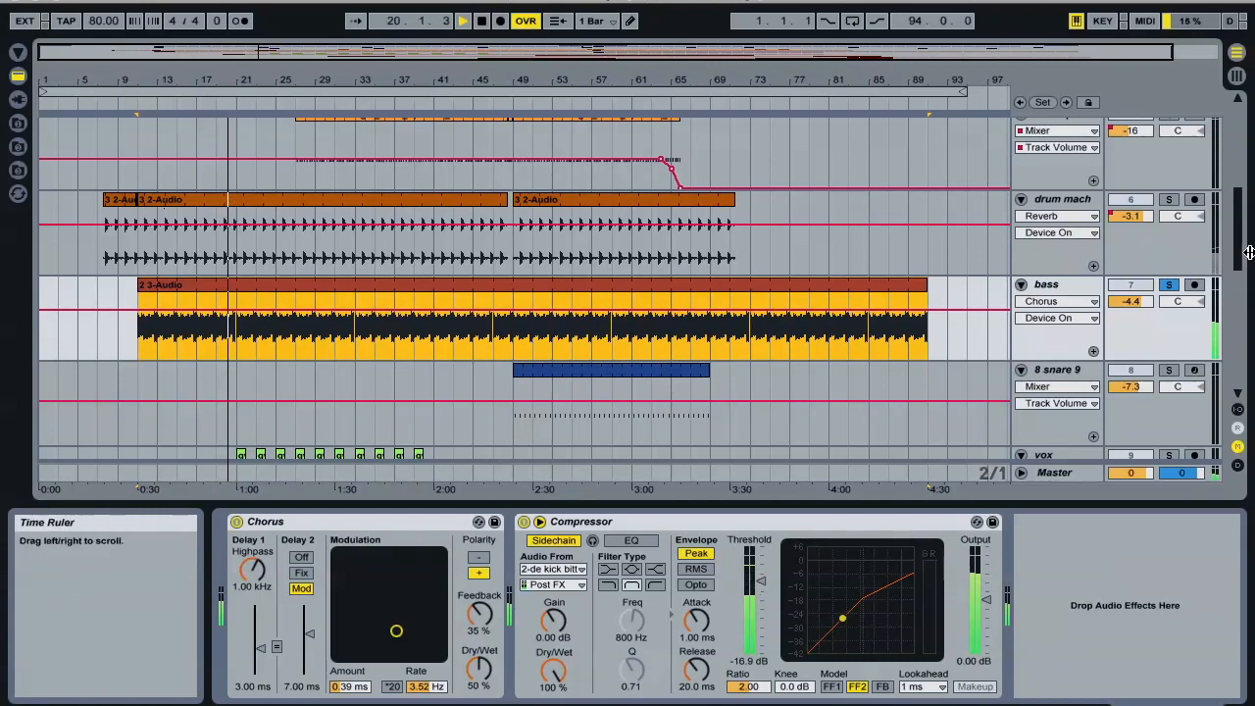
Step: Unsolo the bass track and listen to the full mix from the bass clip's start and from bar 17
click(838, 320)
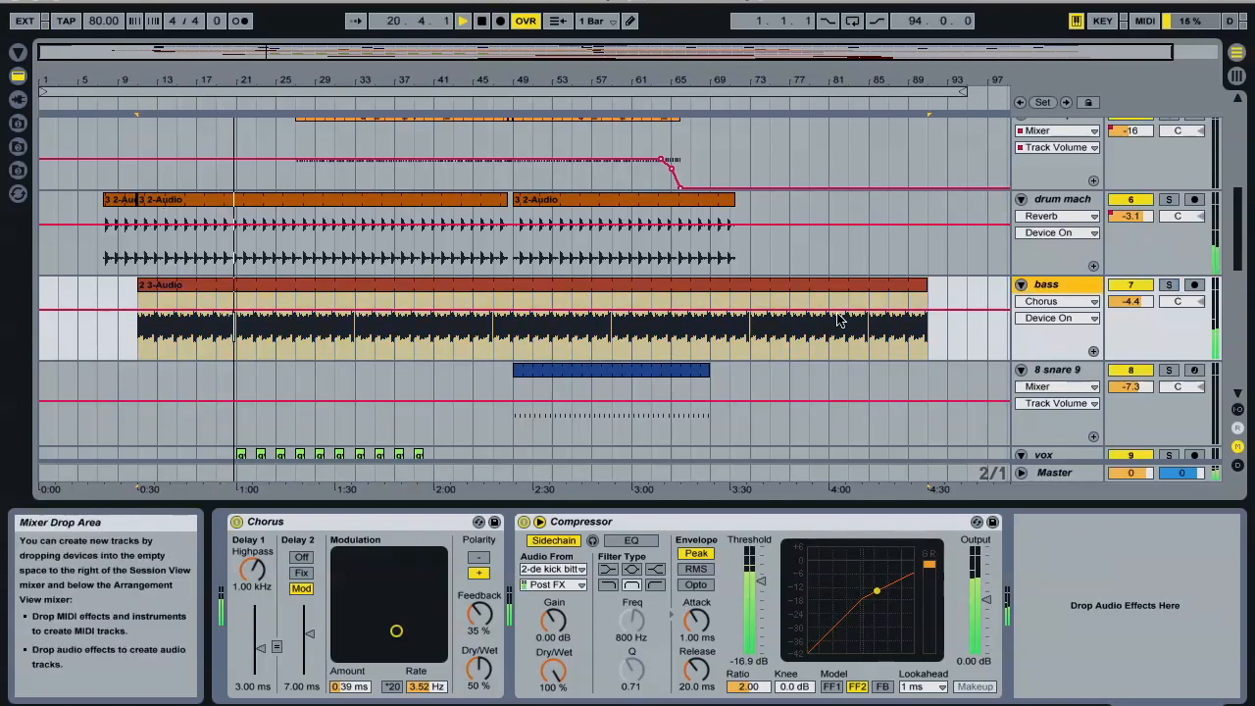
click(213, 288)
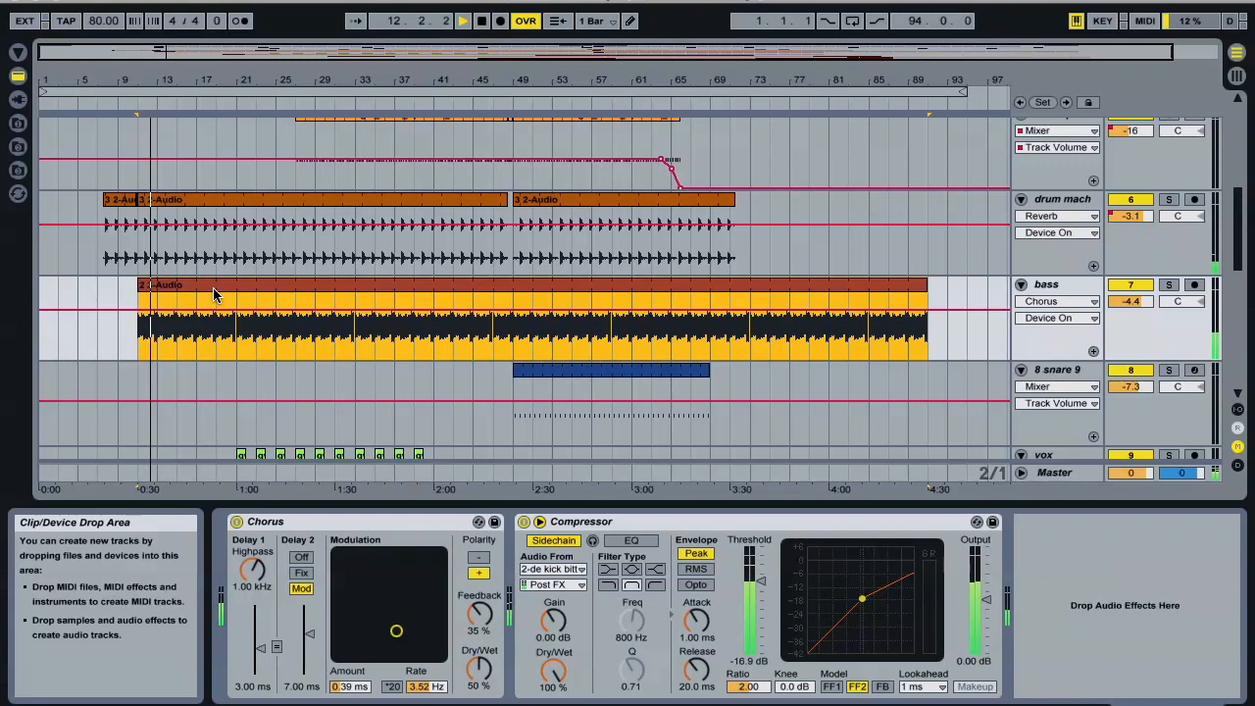
scroll(216, 294, down, 5)
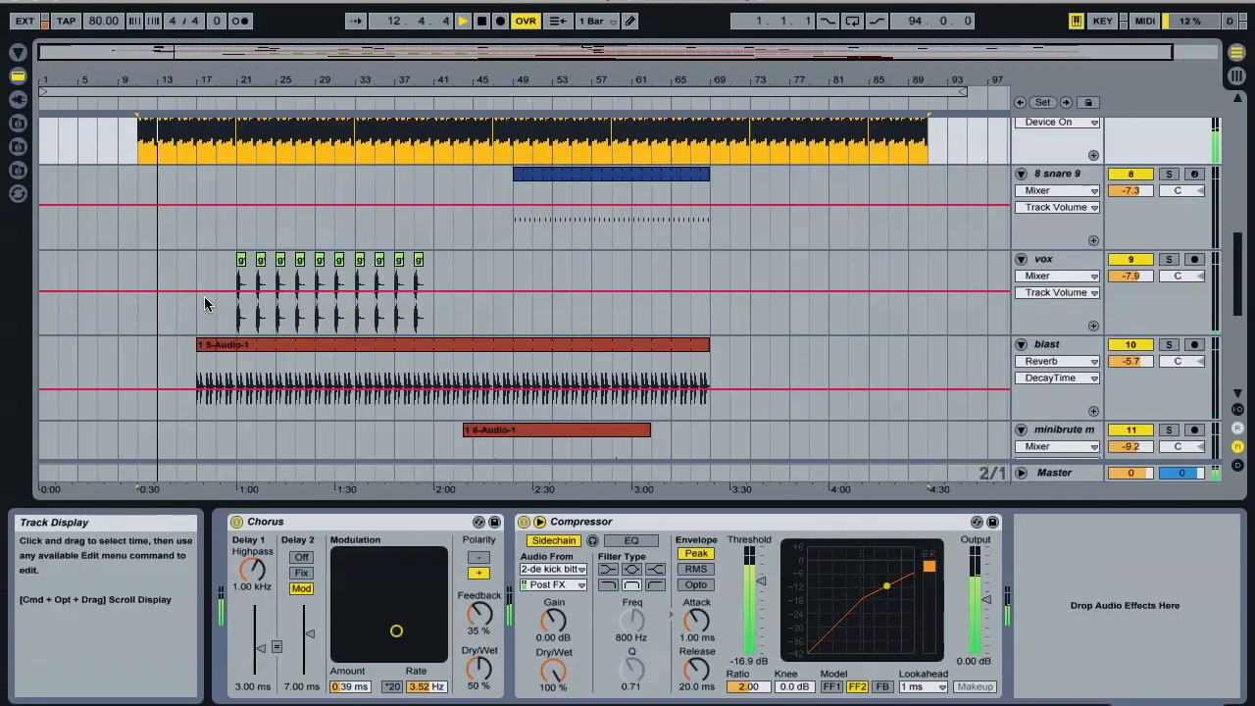
click(181, 306)
click(192, 306)
key(space)
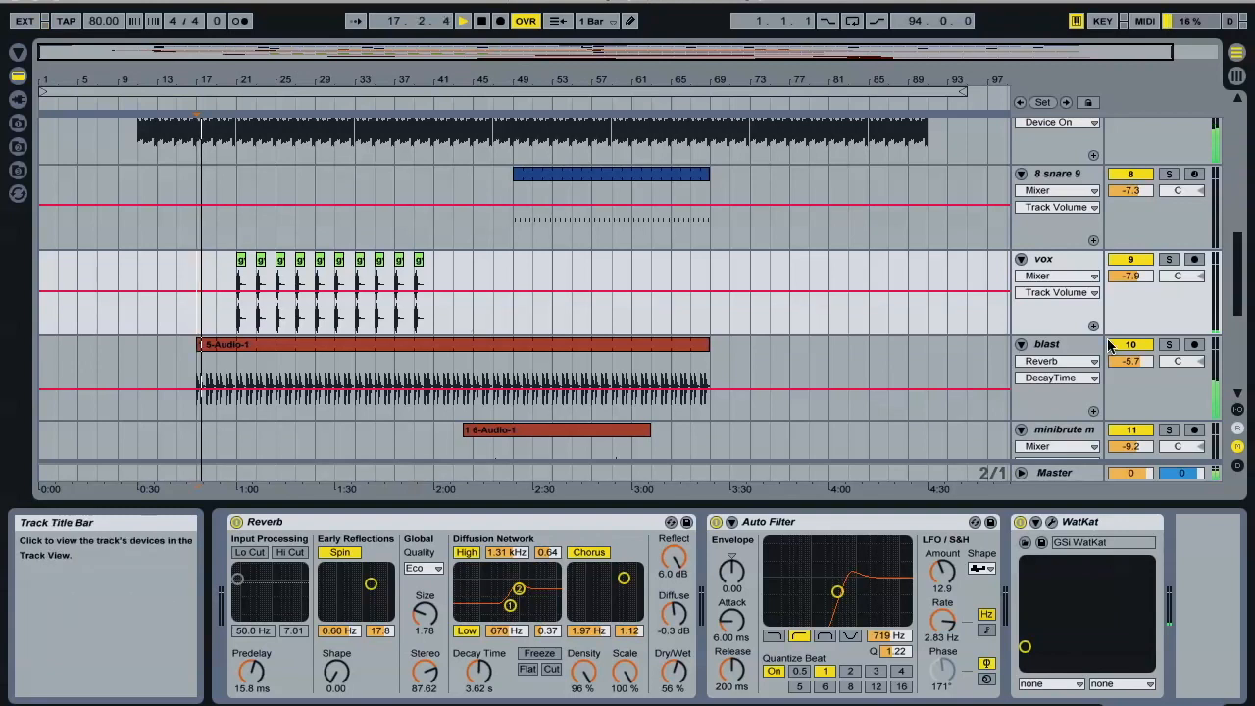
Step: Solo the blast track, show its EQ Eight, Saturator and Reverb, and bypass the Reverb during playback
click(1170, 345)
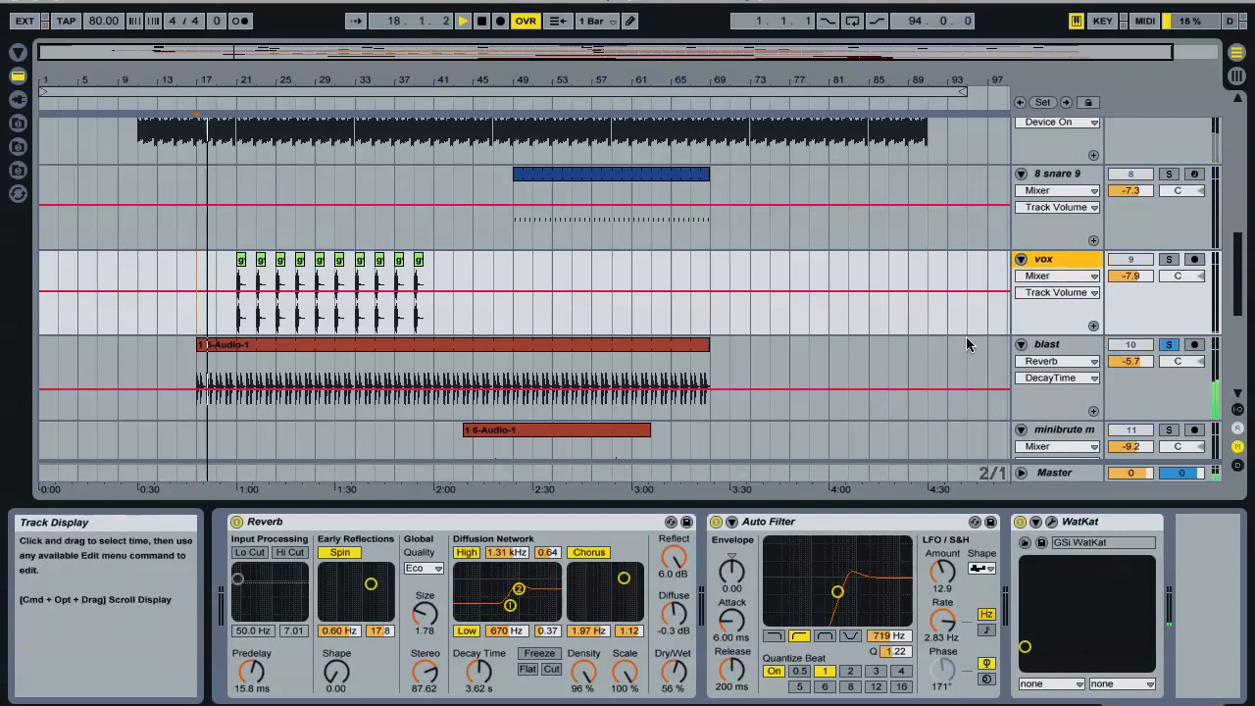
click(1069, 345)
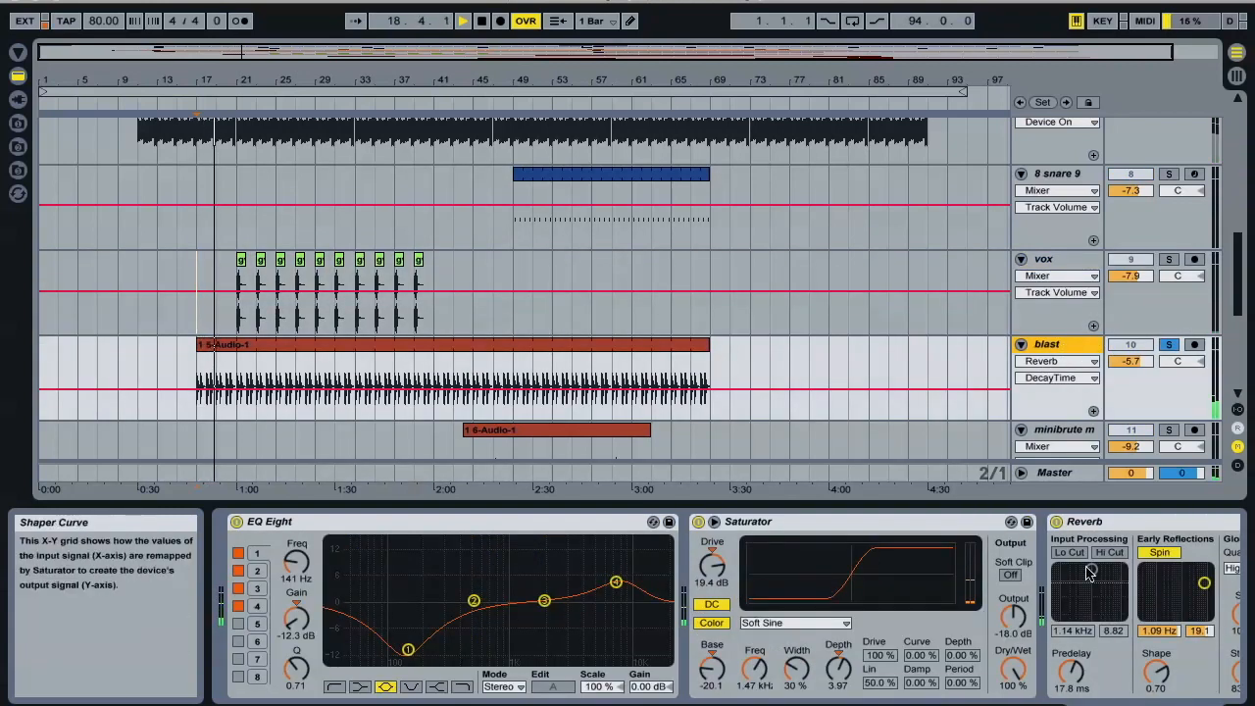
click(1056, 521)
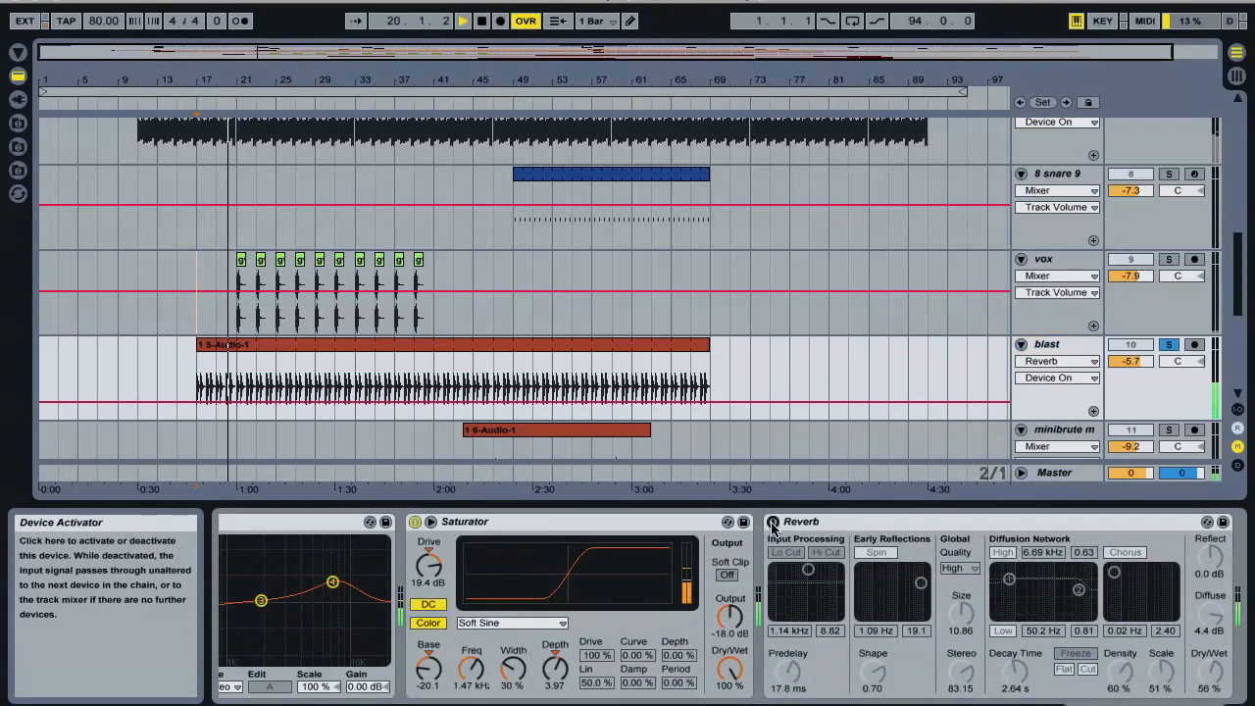
key(space)
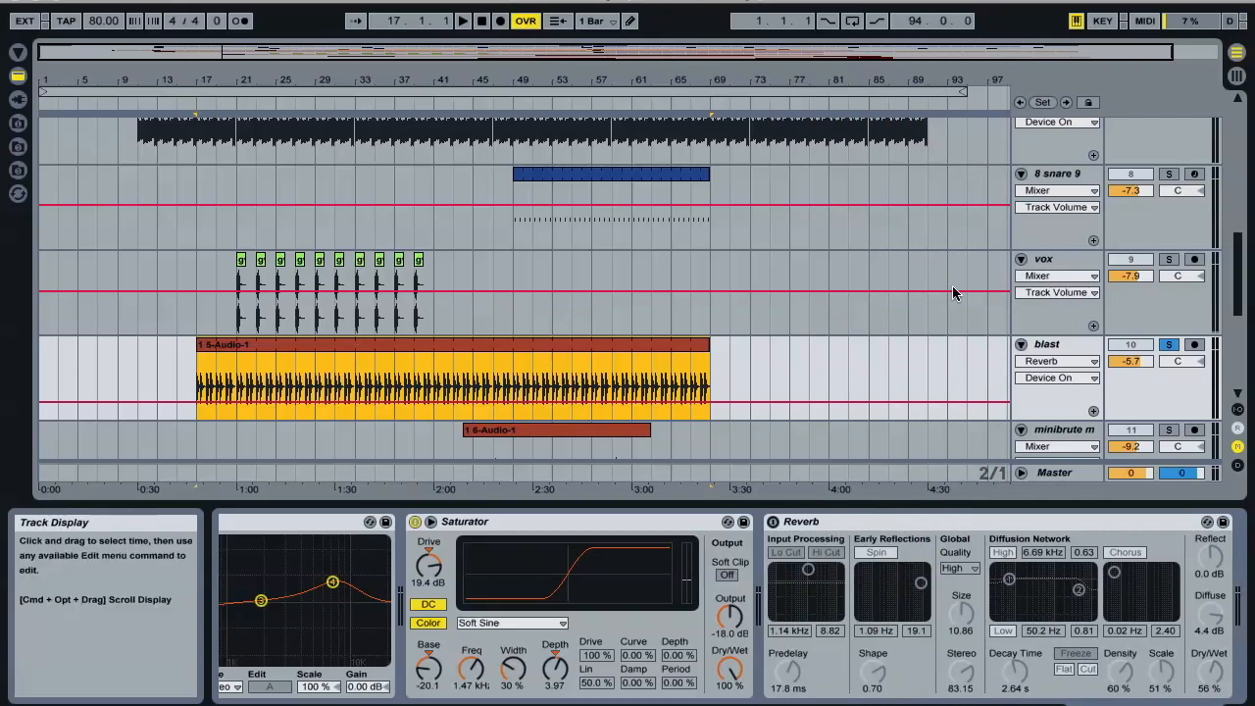
Step: Compare the blast track soloed and within the full mix from bar 17, leaving it unsoloed
click(1170, 347)
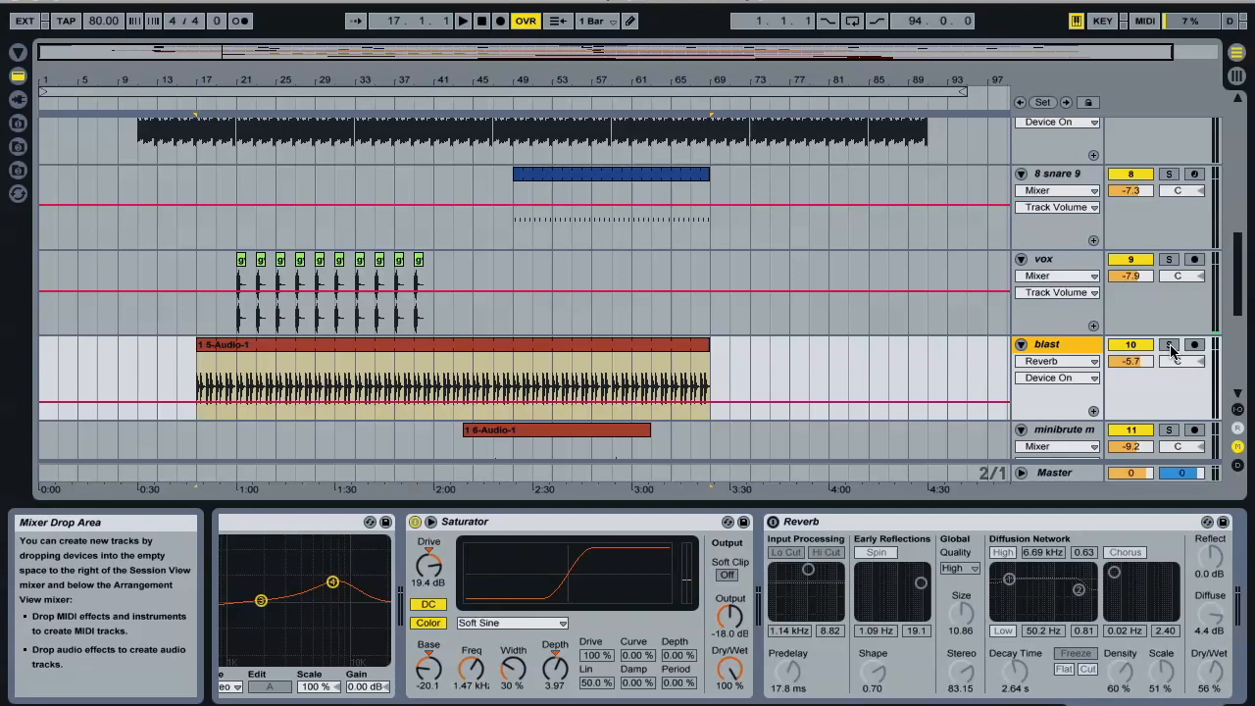
key(space)
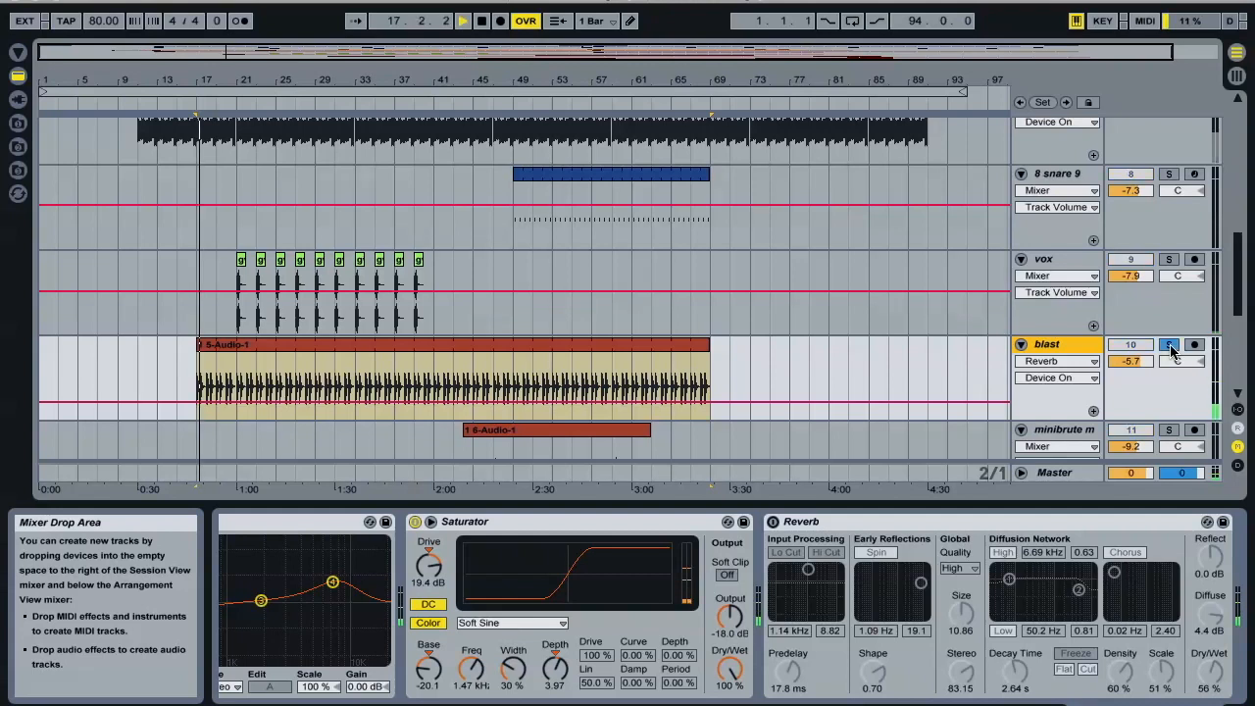
key(space)
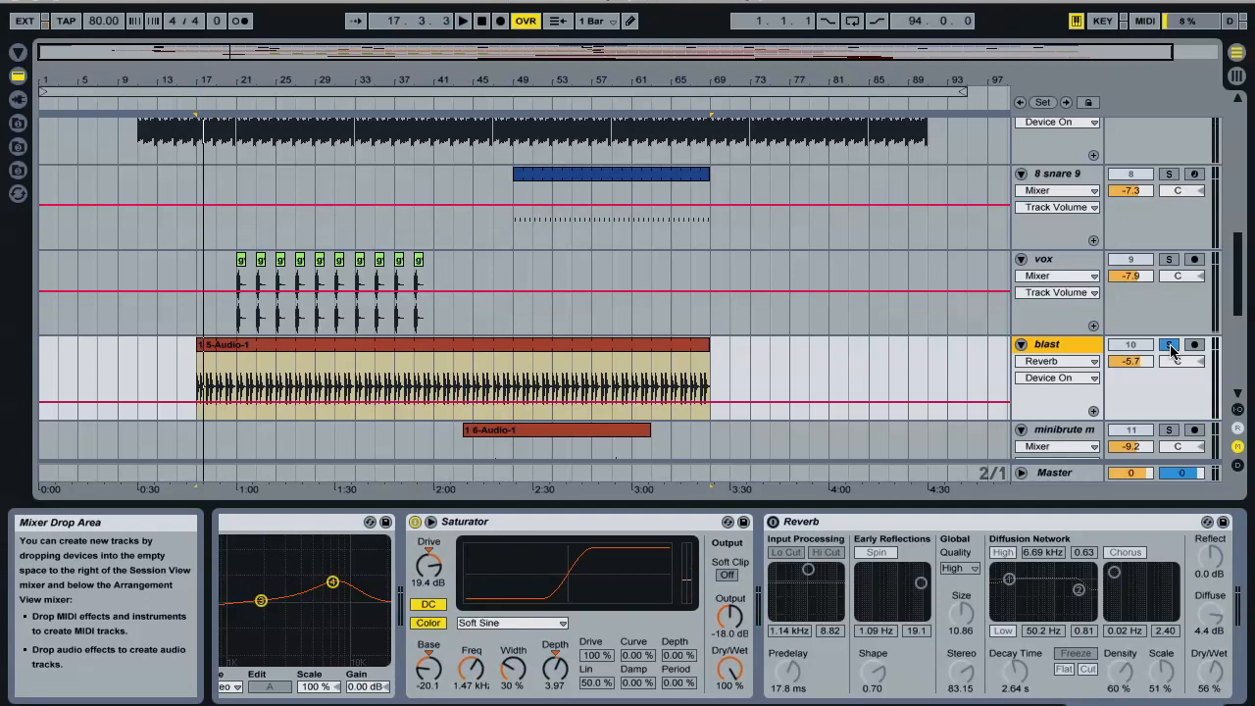
key(space)
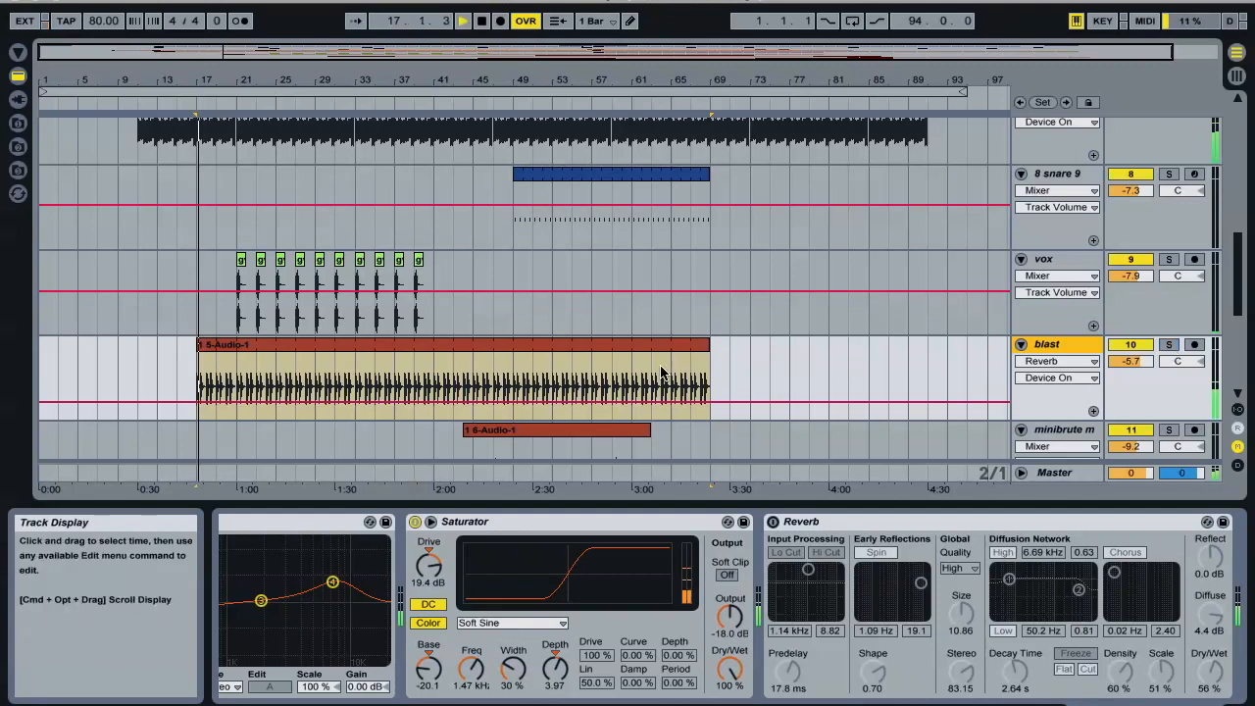
click(1168, 346)
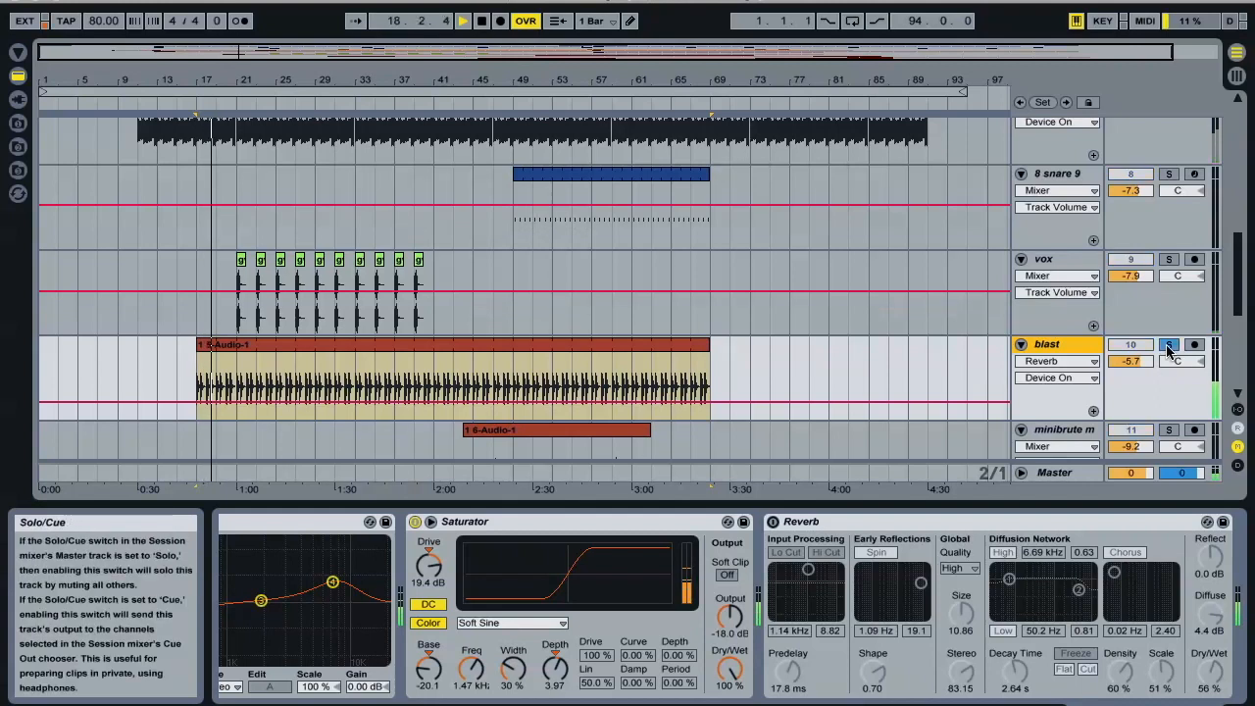
click(1168, 346)
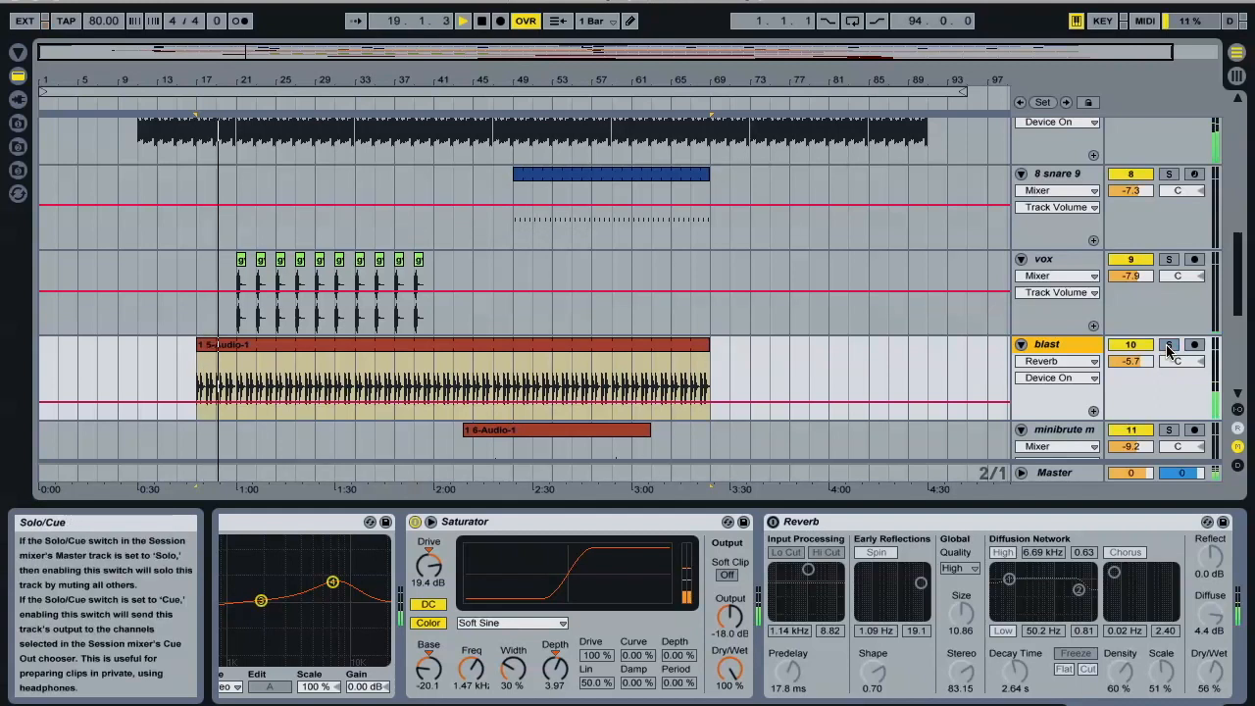
Step: Solo the 140153 analog-cymbal track, play its first clip and examine its sampler, EQ Eight, Reverb and Simple Delay
scroll(384, 215, down, 5)
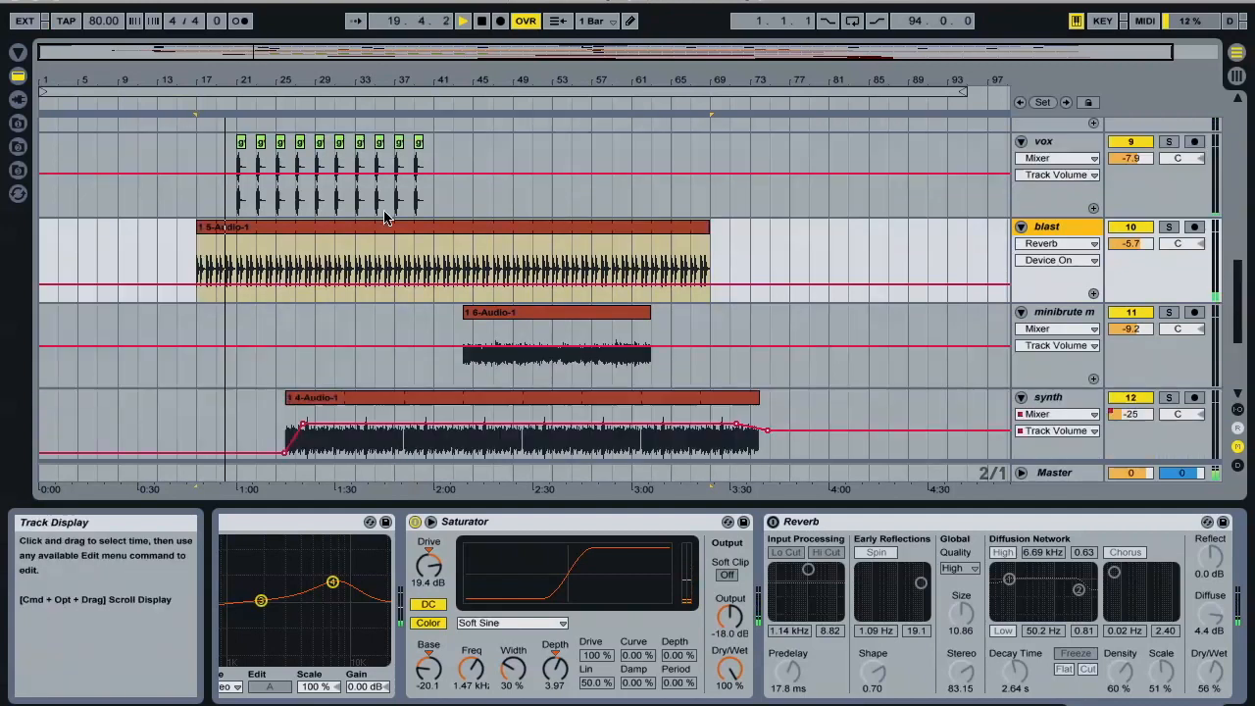
scroll(383, 215, up, 2)
scroll(384, 216, up, 4)
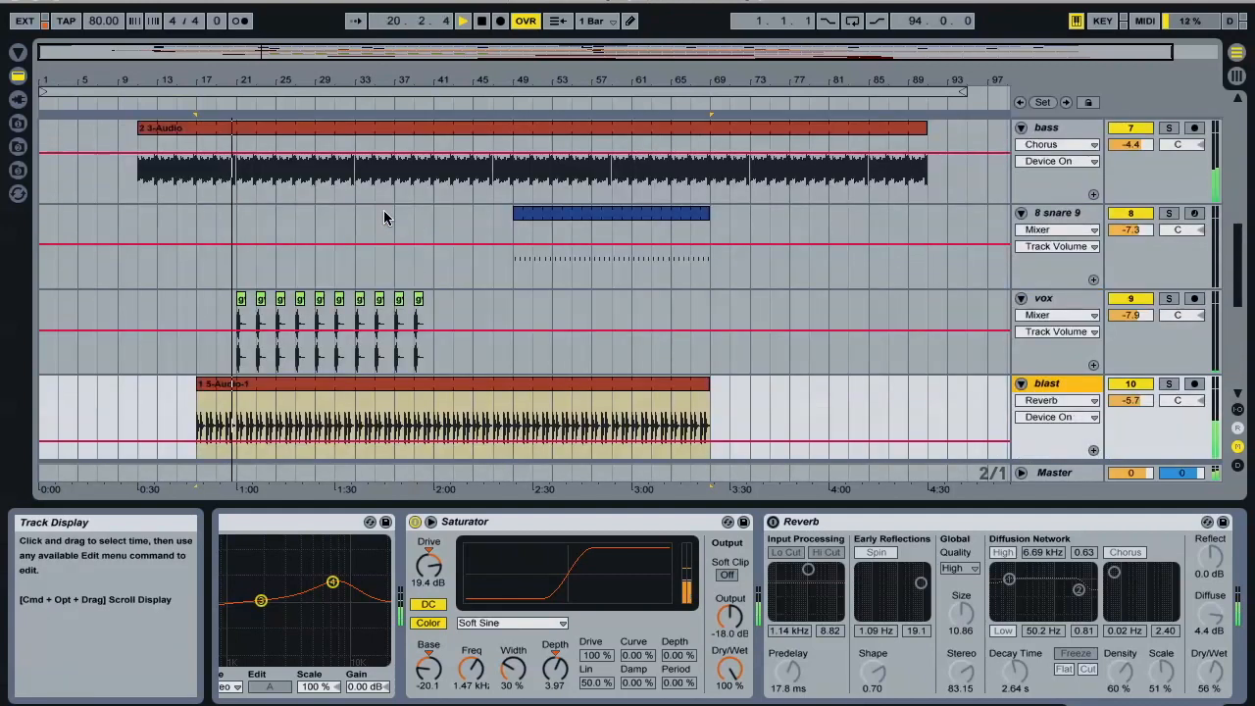
scroll(383, 216, up, 5)
scroll(384, 216, down, 1)
scroll(383, 216, down, 2)
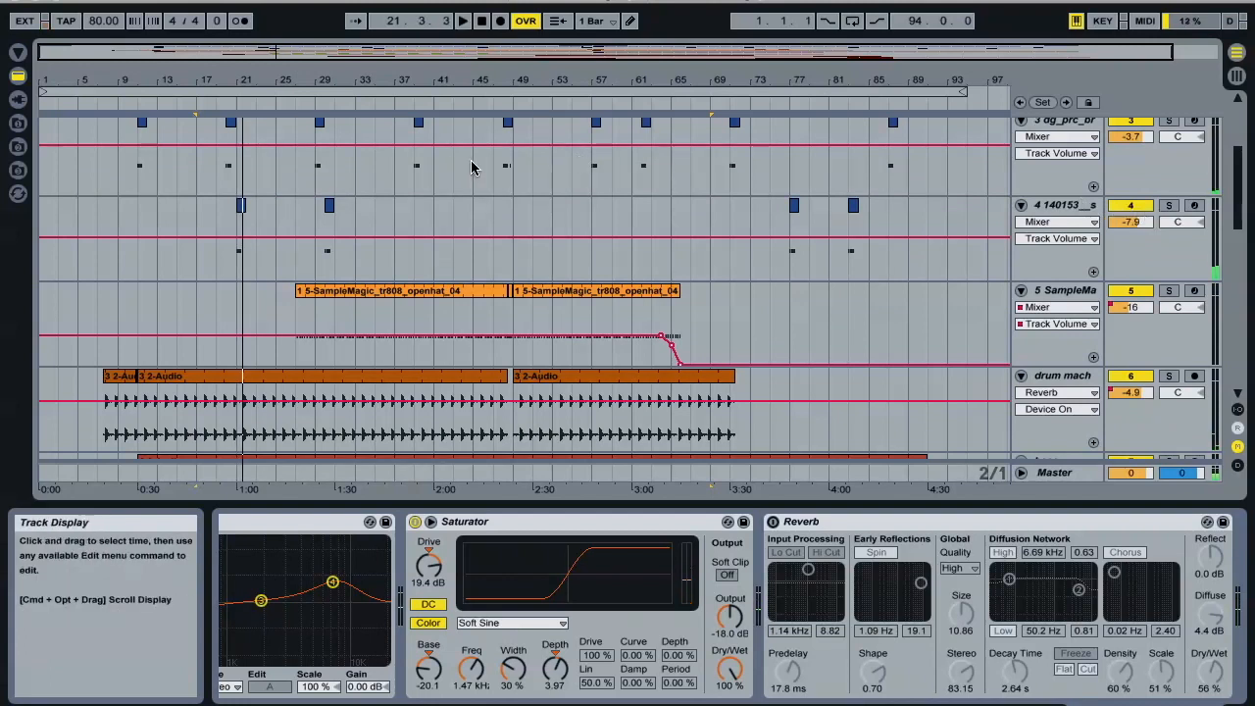
click(241, 205)
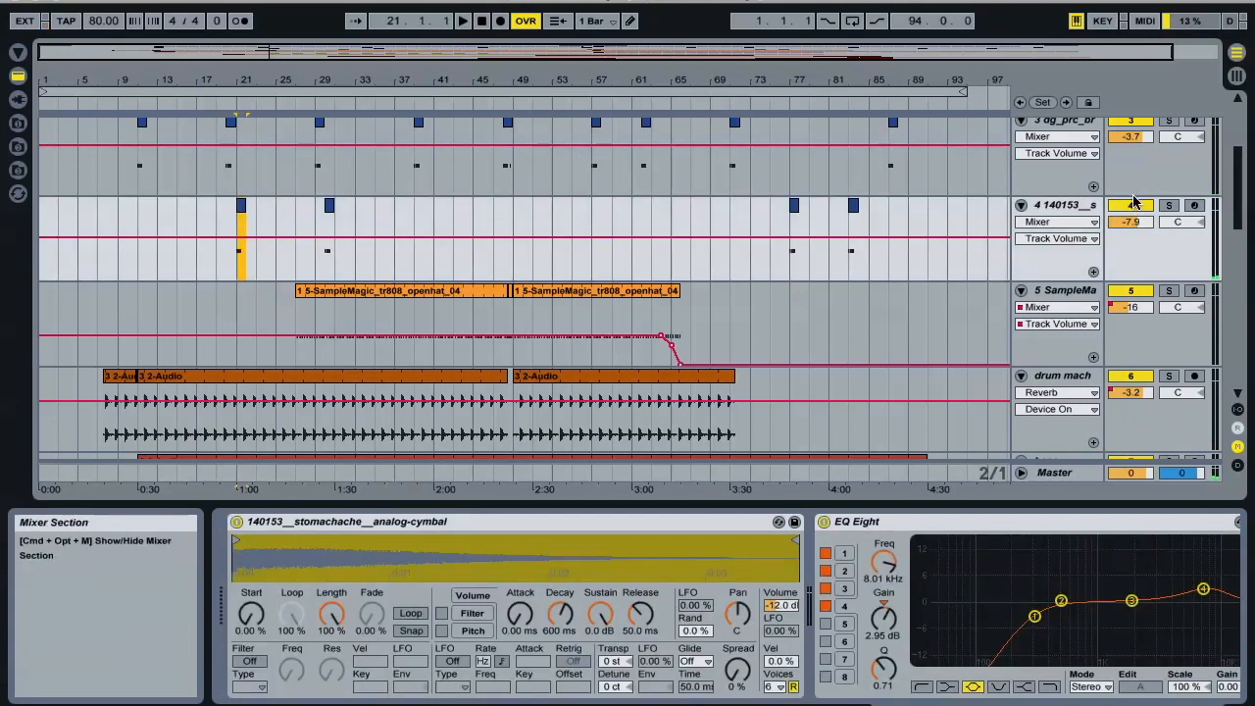
click(1166, 206)
key(space)
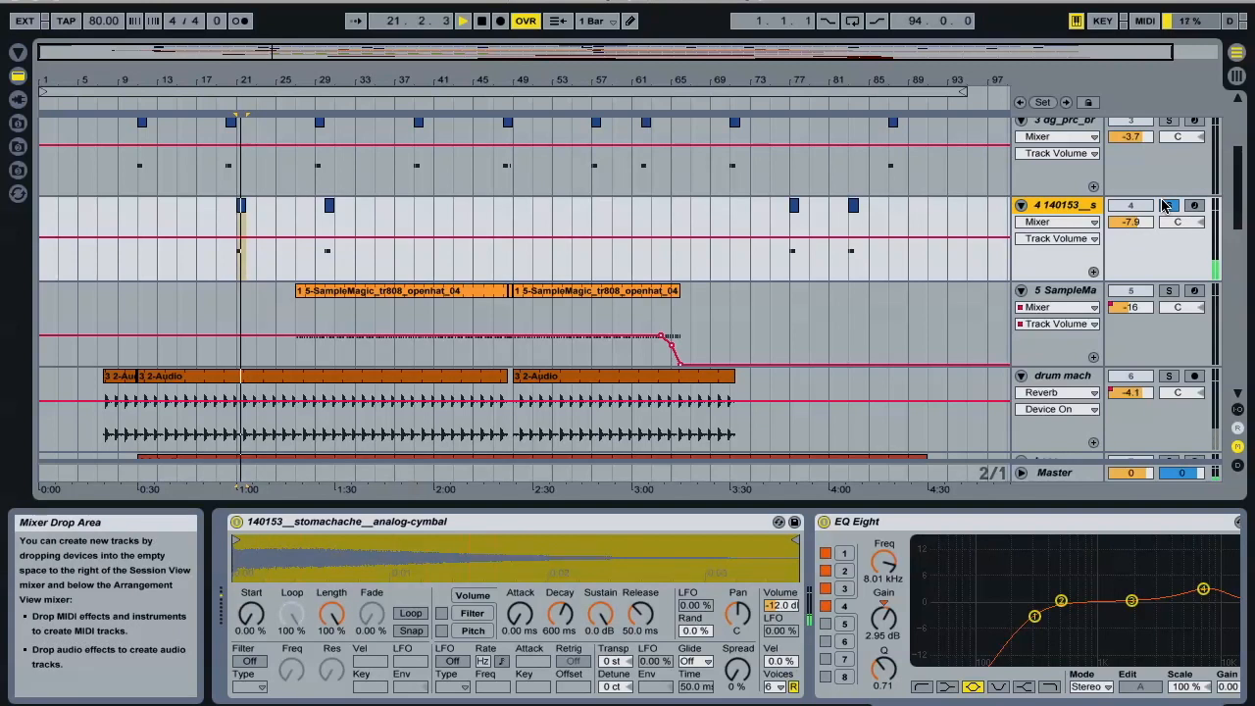
scroll(750, 553, right, 10)
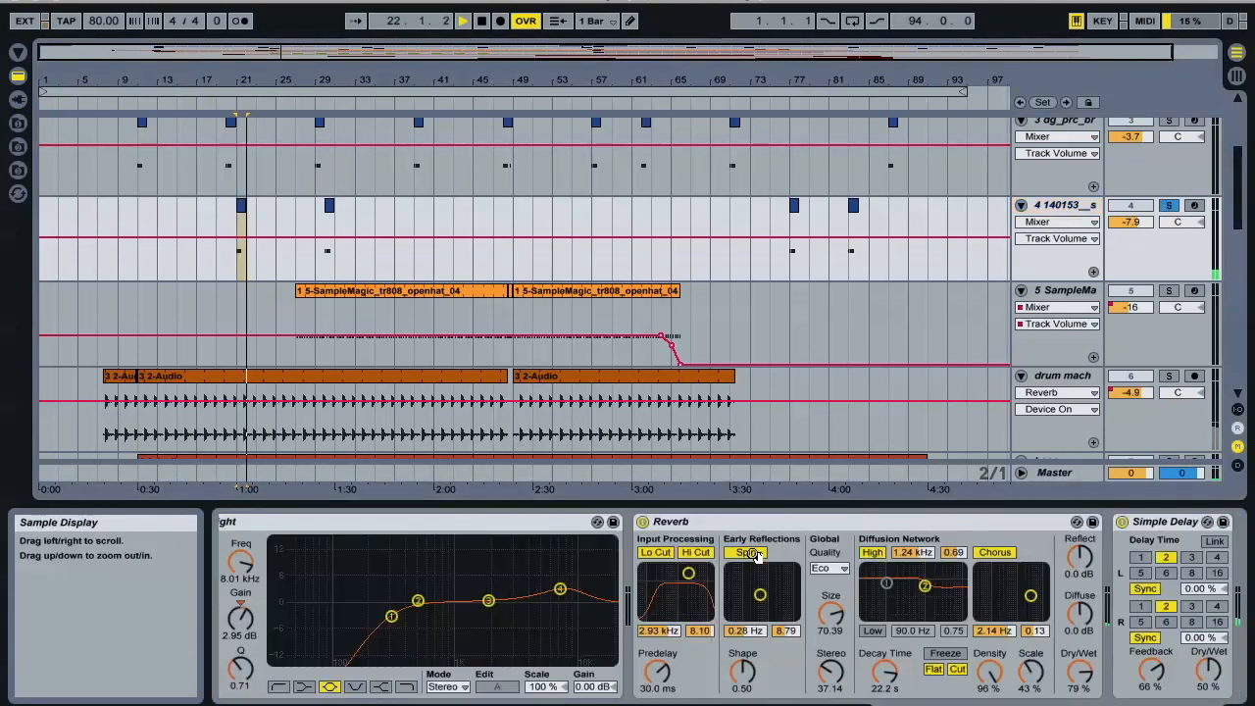
Step: Unsolo the cymbal track and replay its first clip within the full mix from bar 21
click(1169, 204)
key(space)
key(space)
key(space)
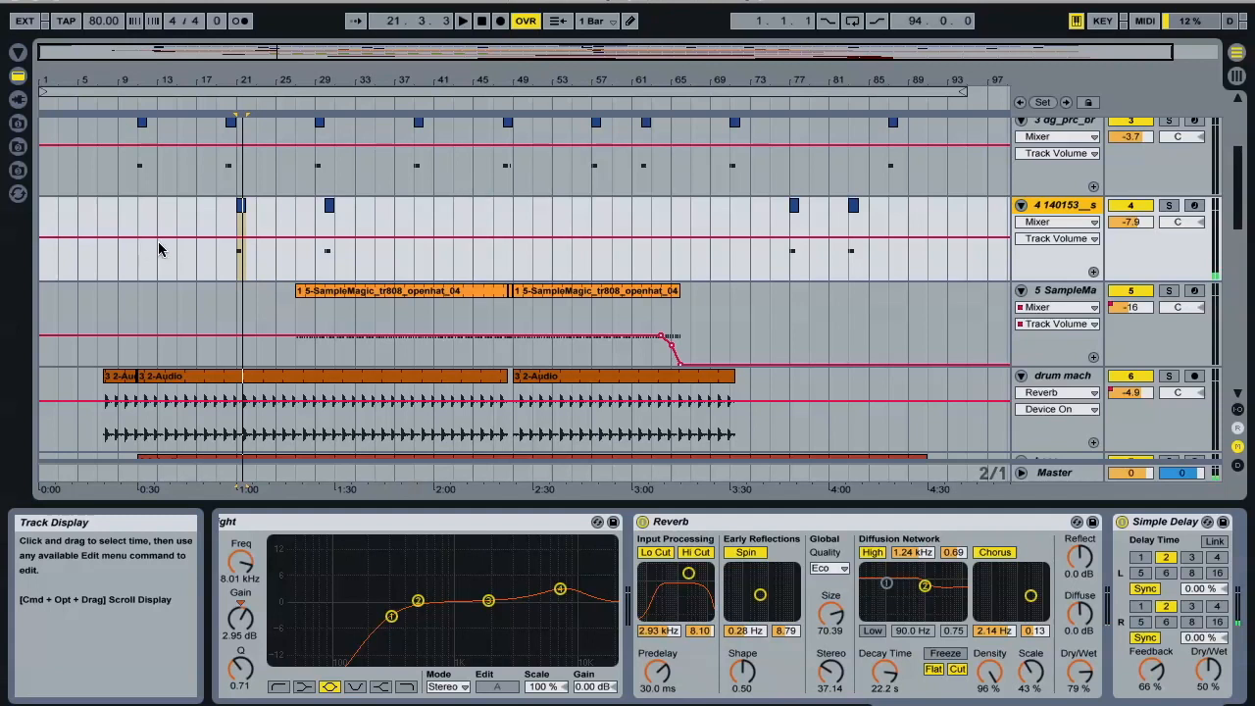
scroll(234, 255, down, 5)
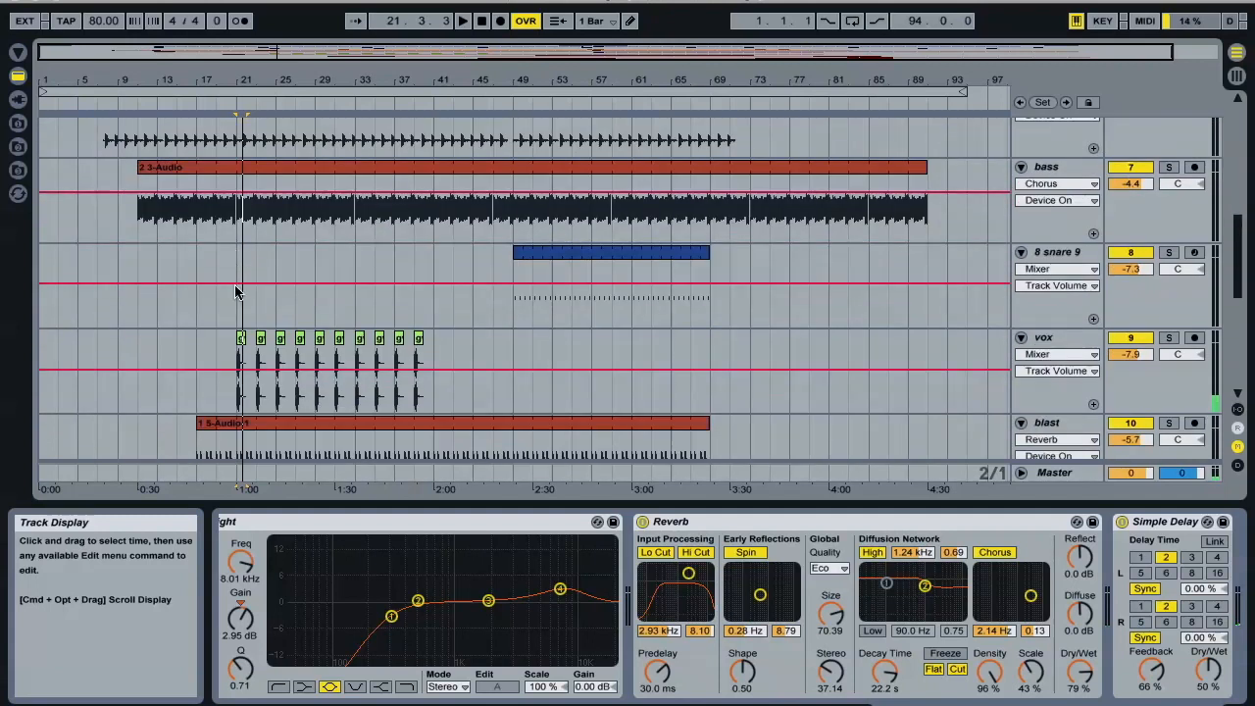
scroll(235, 291, up, 5)
click(235, 292)
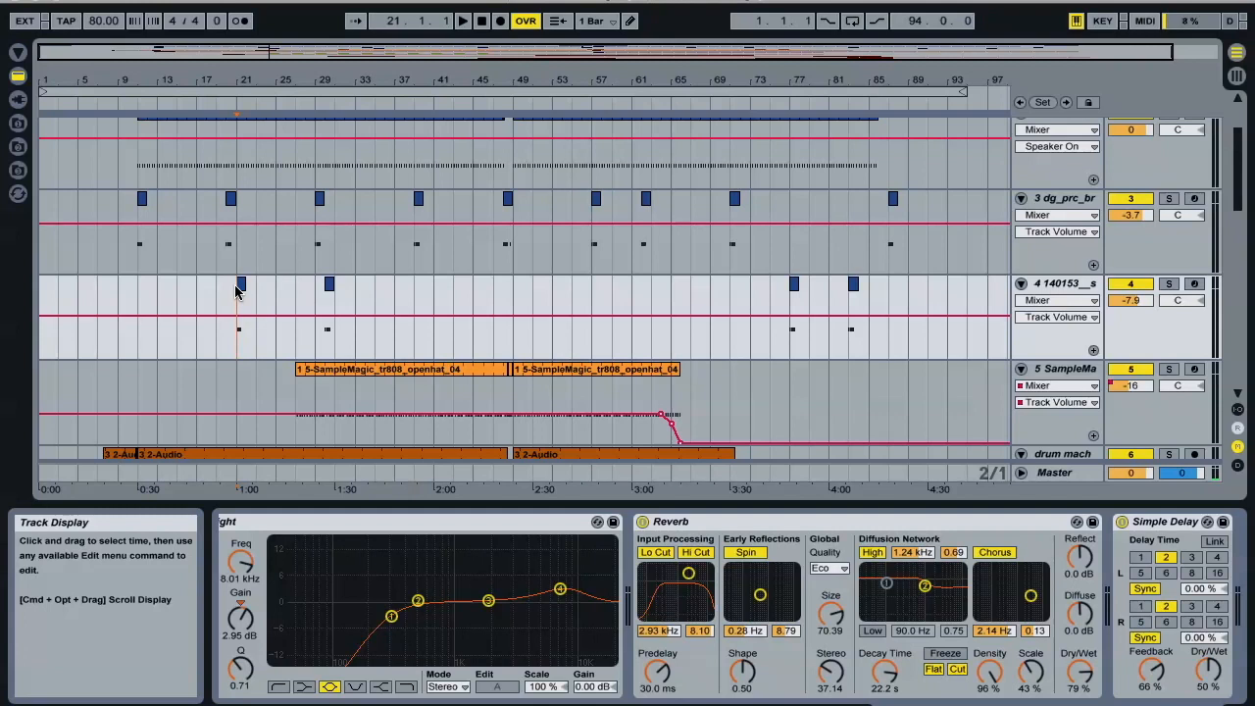
click(241, 290)
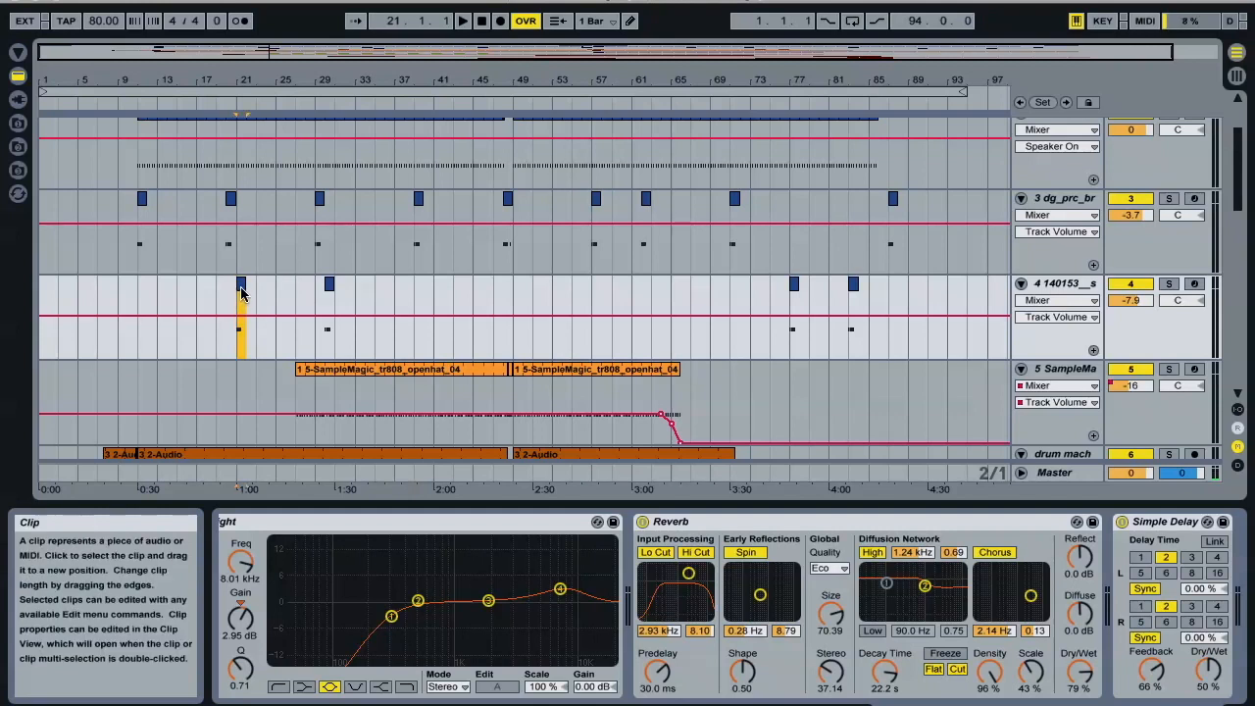
key(space)
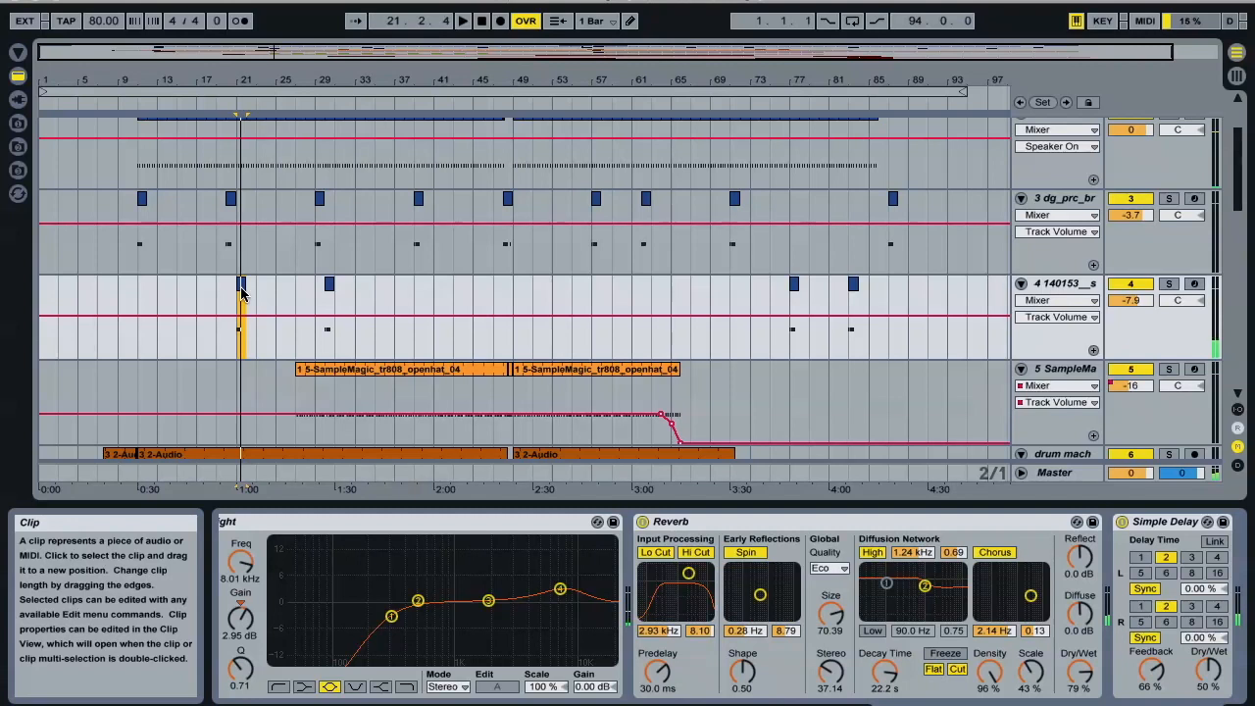
Step: Solo the vox track, play its first clip and inspect the WatKat plug-in's interface before closing it
scroll(242, 292, down, 10)
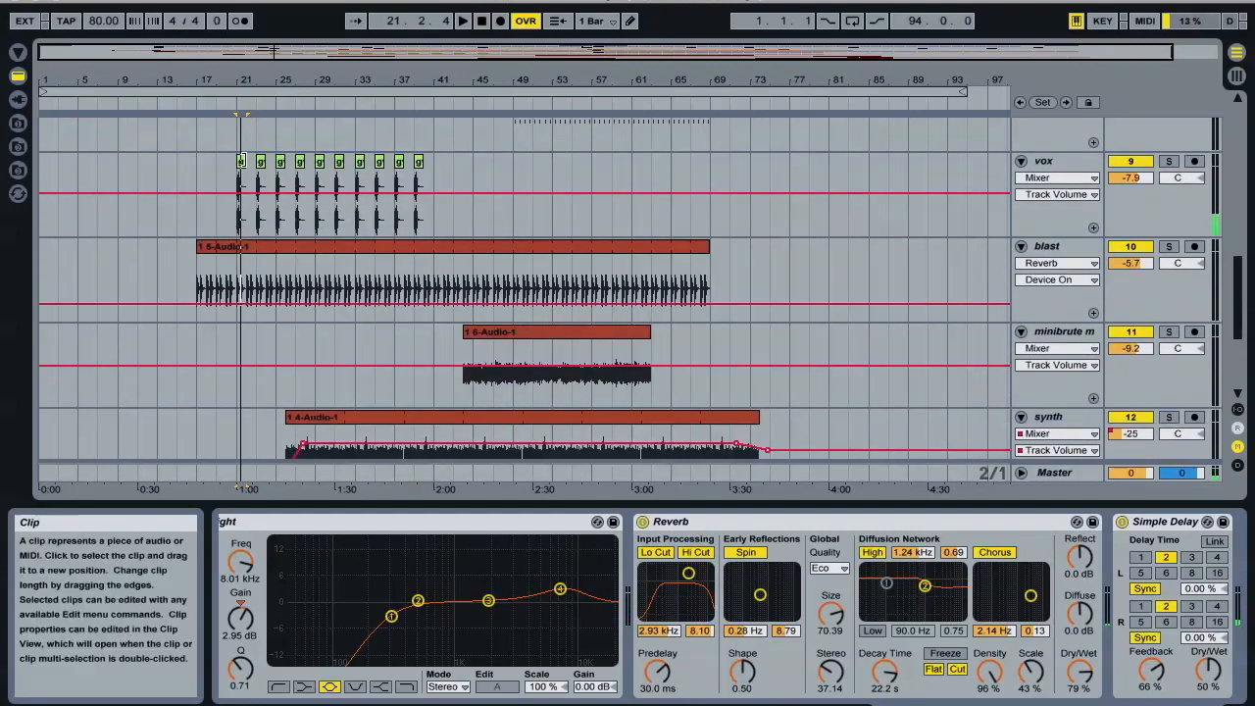
click(241, 161)
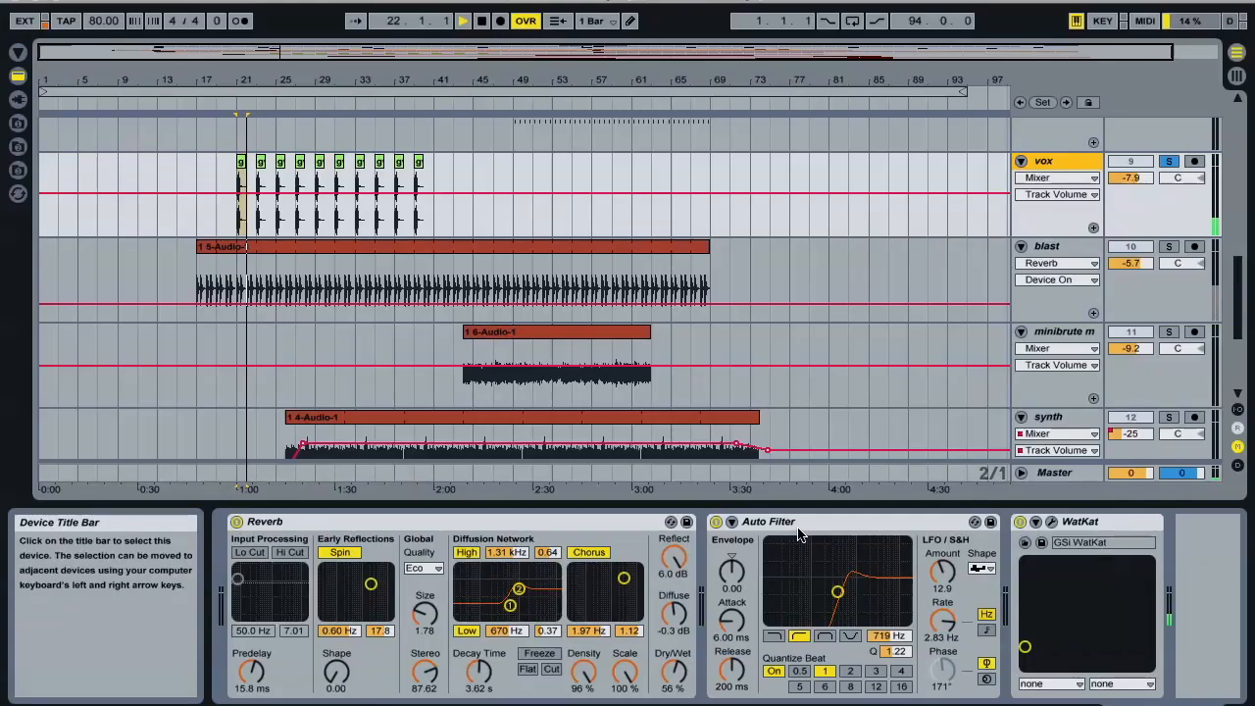
click(1052, 522)
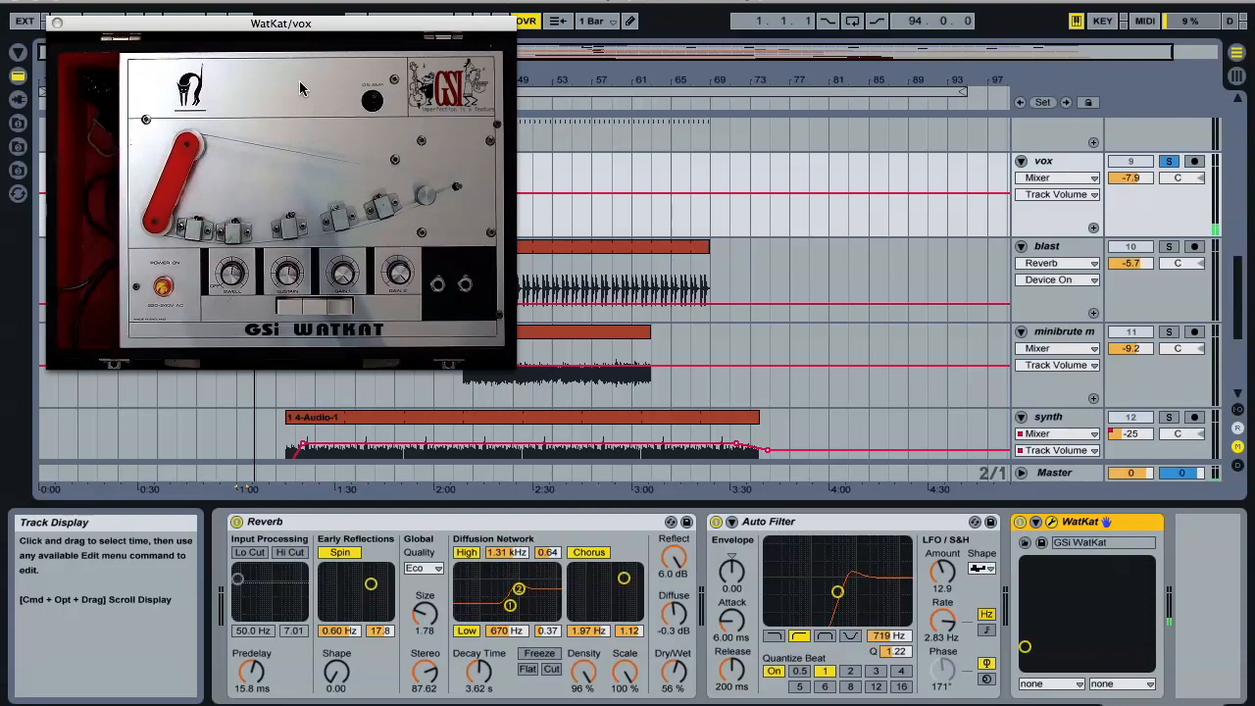
drag(301, 34, 403, 64)
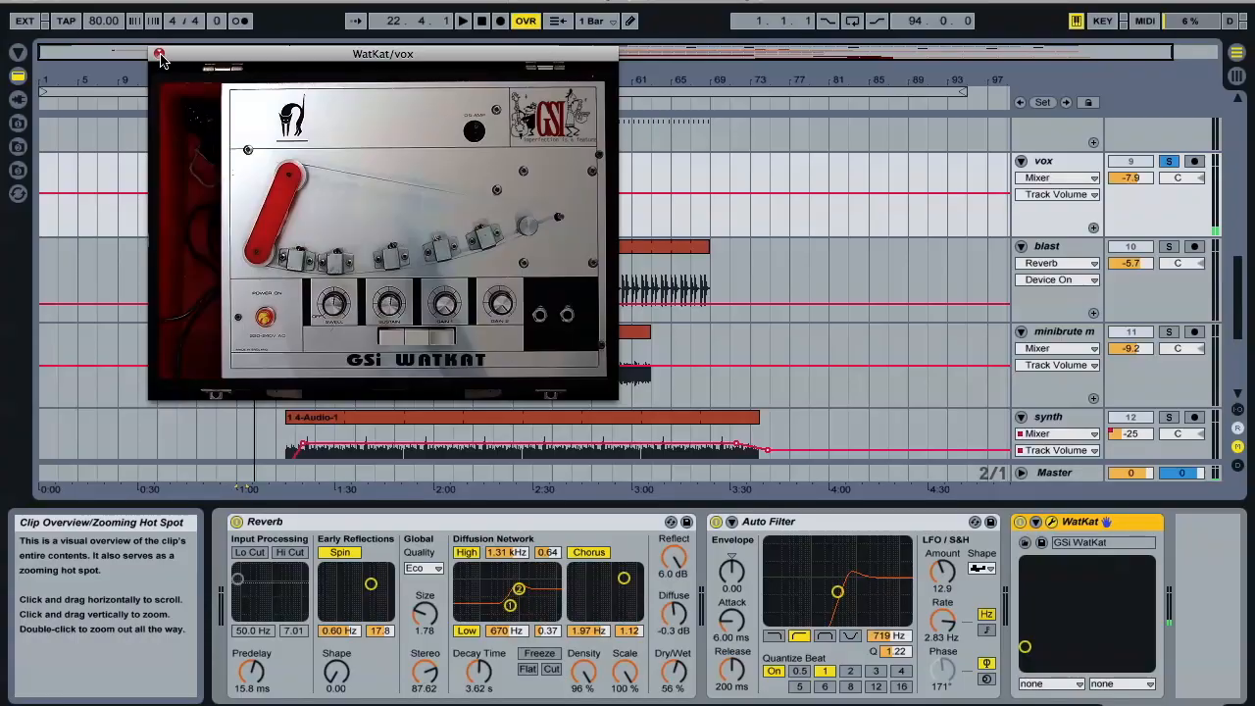
click(159, 56)
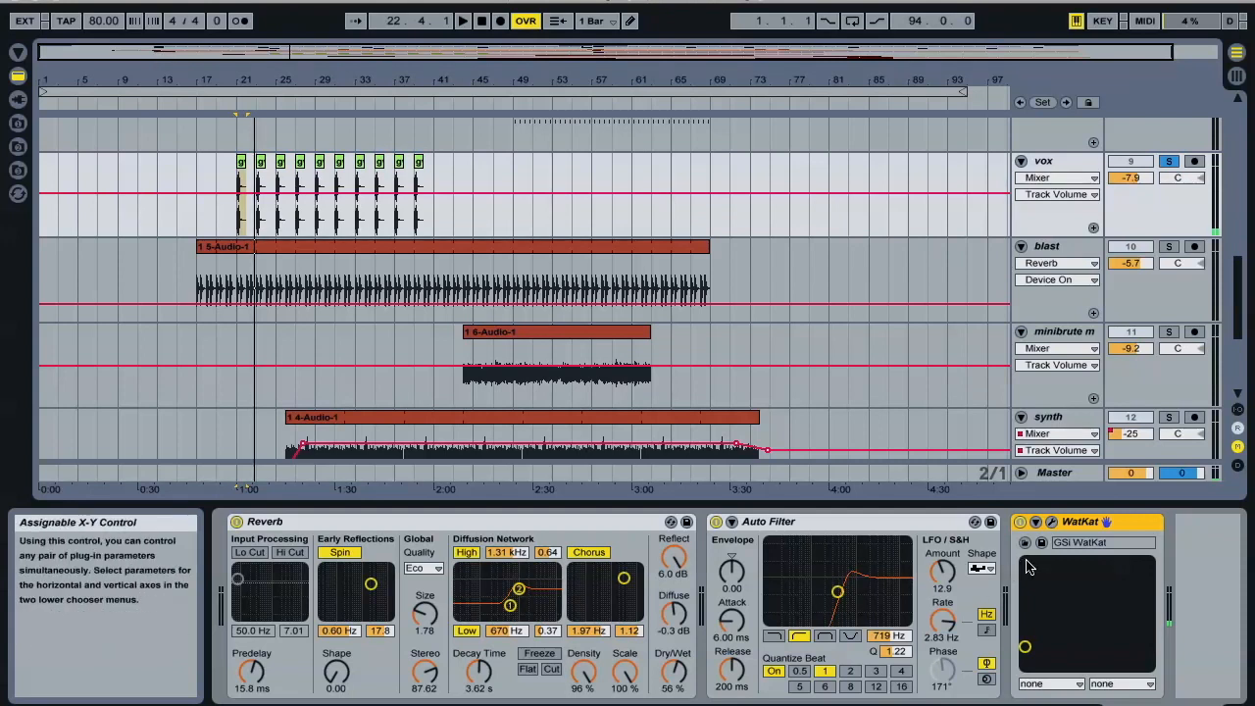
Step: Replay the first vox clip soloed with the vox track selected
key(space)
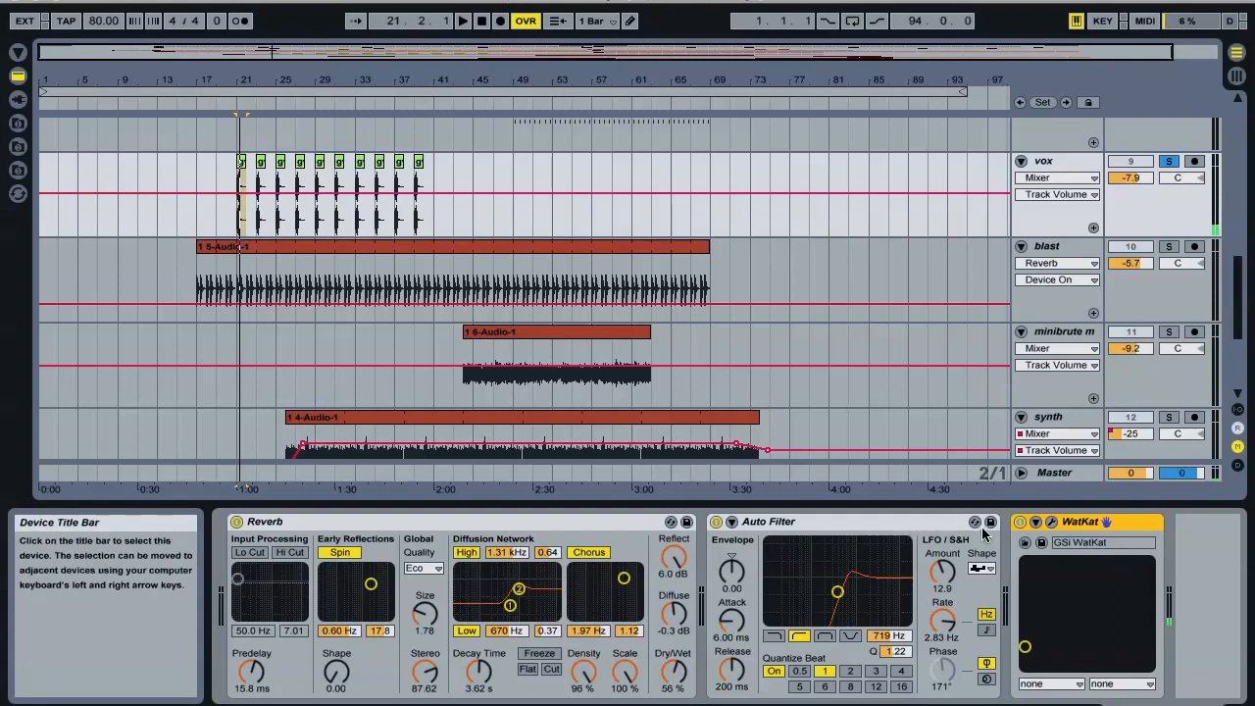
click(1097, 169)
key(space)
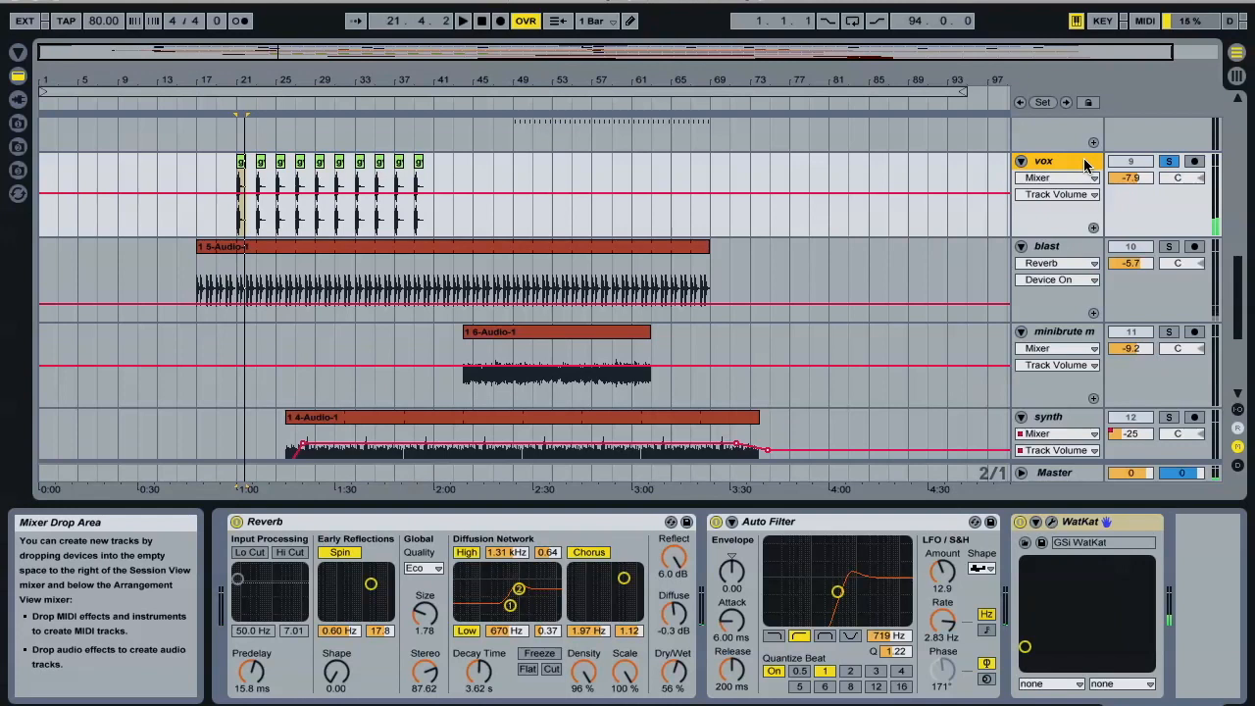
Step: Select the first vox clip and examine its sample waveform, warp and transpose settings
click(243, 164)
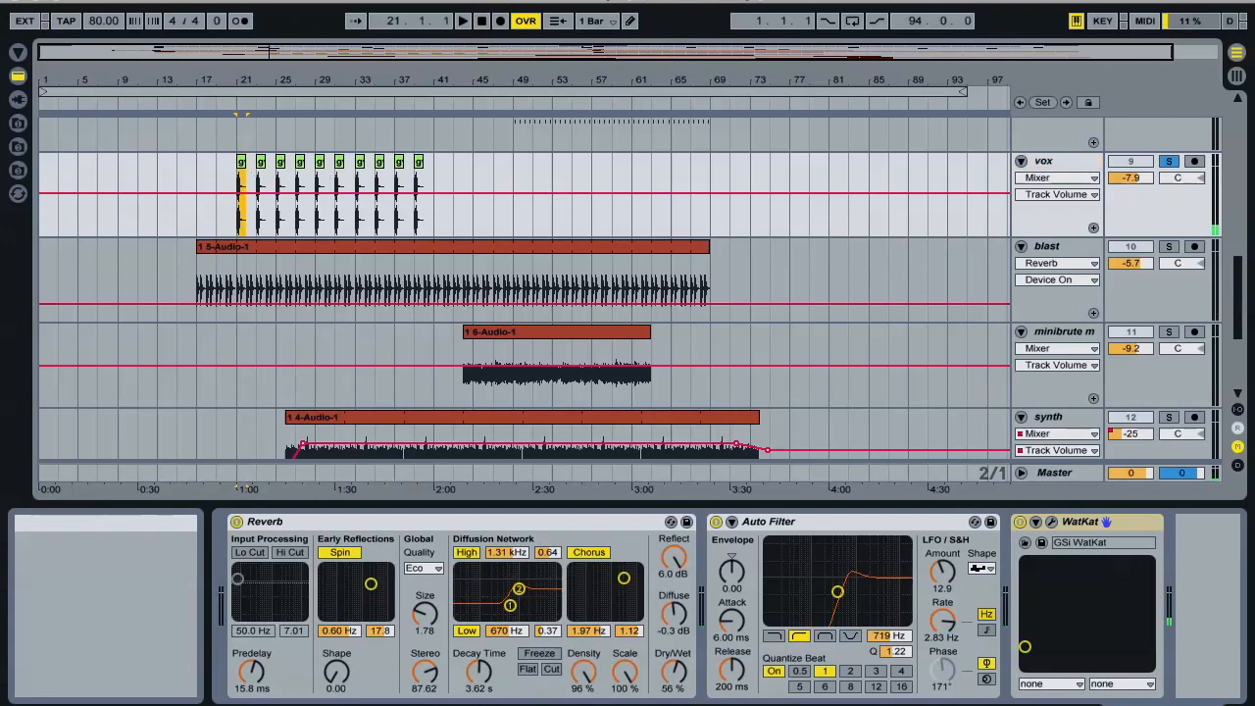
click(967, 702)
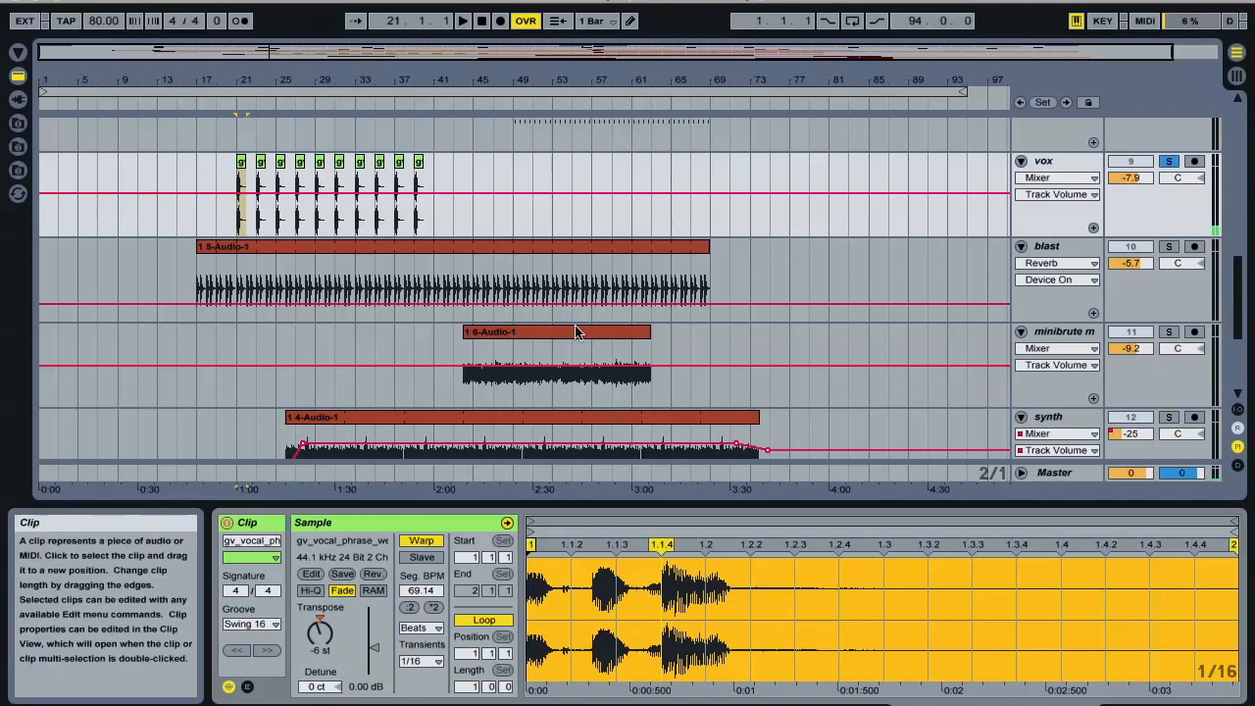
scroll(581, 330, up, 2)
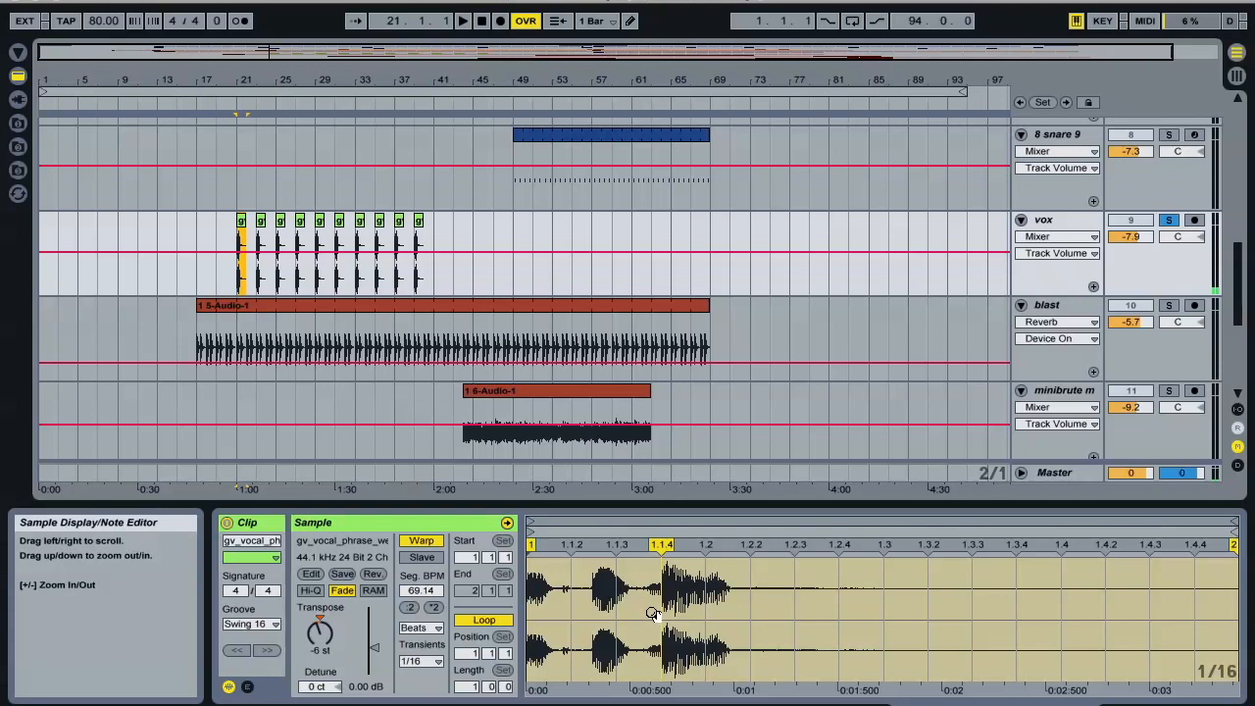
Step: Unsolo the vox track and play its clips within the full mix from bar 21
click(1170, 220)
key(space)
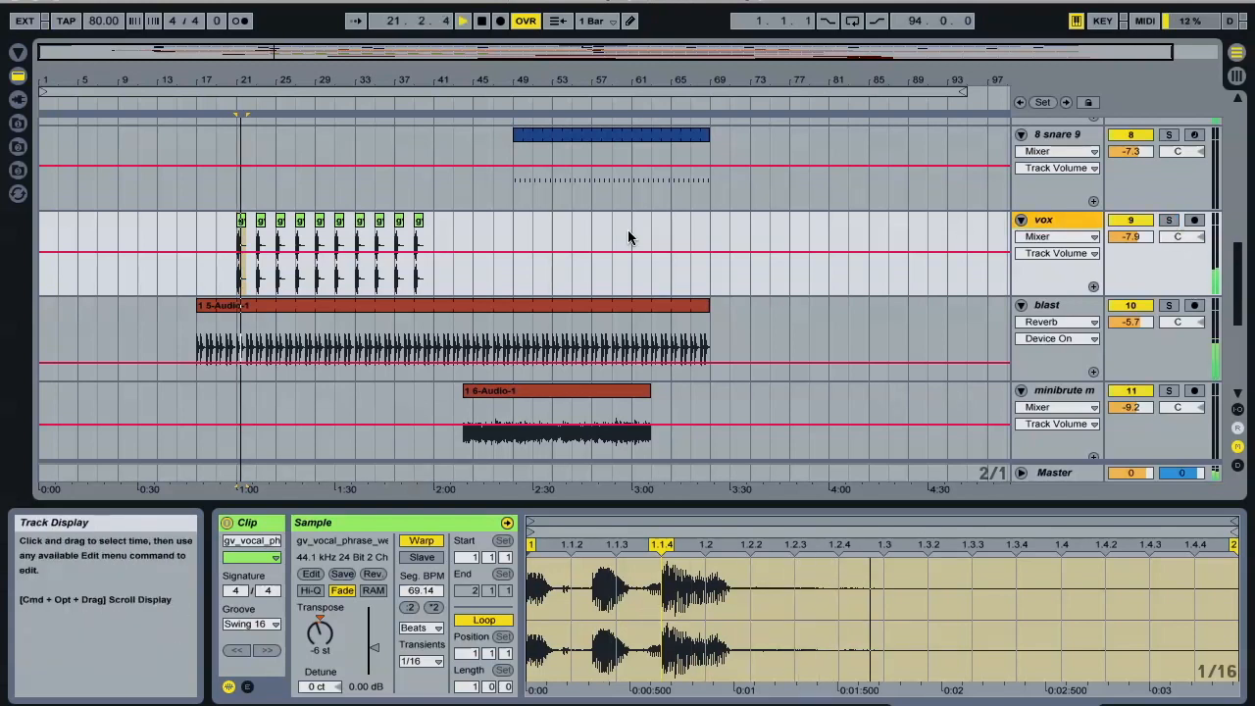
scroll(605, 239, down, 5)
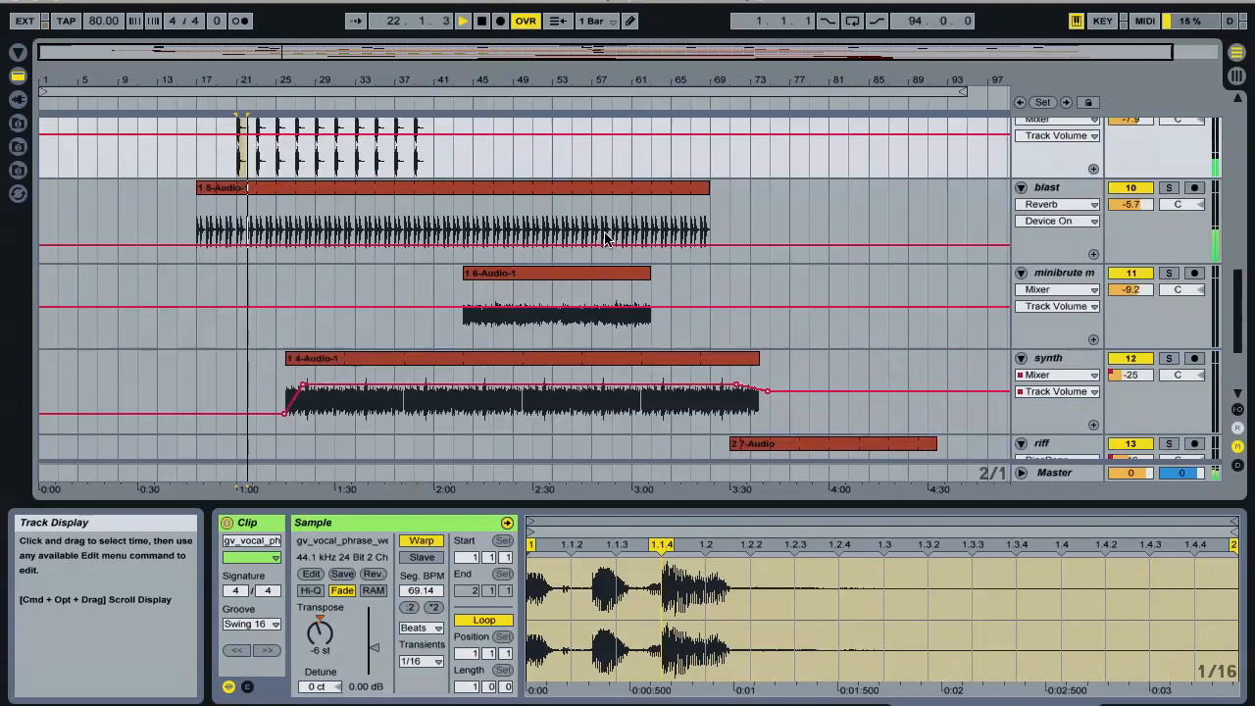
scroll(605, 239, up, 4)
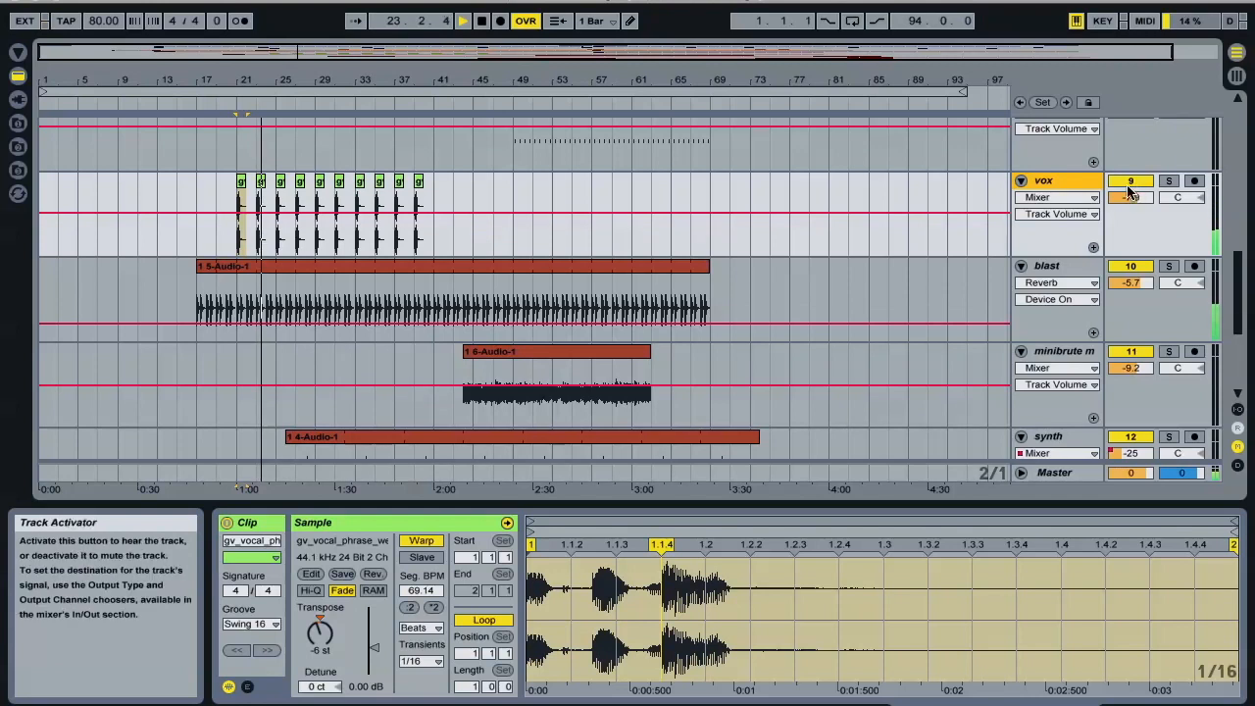
scroll(711, 228, down, 1)
scroll(711, 233, up, 1)
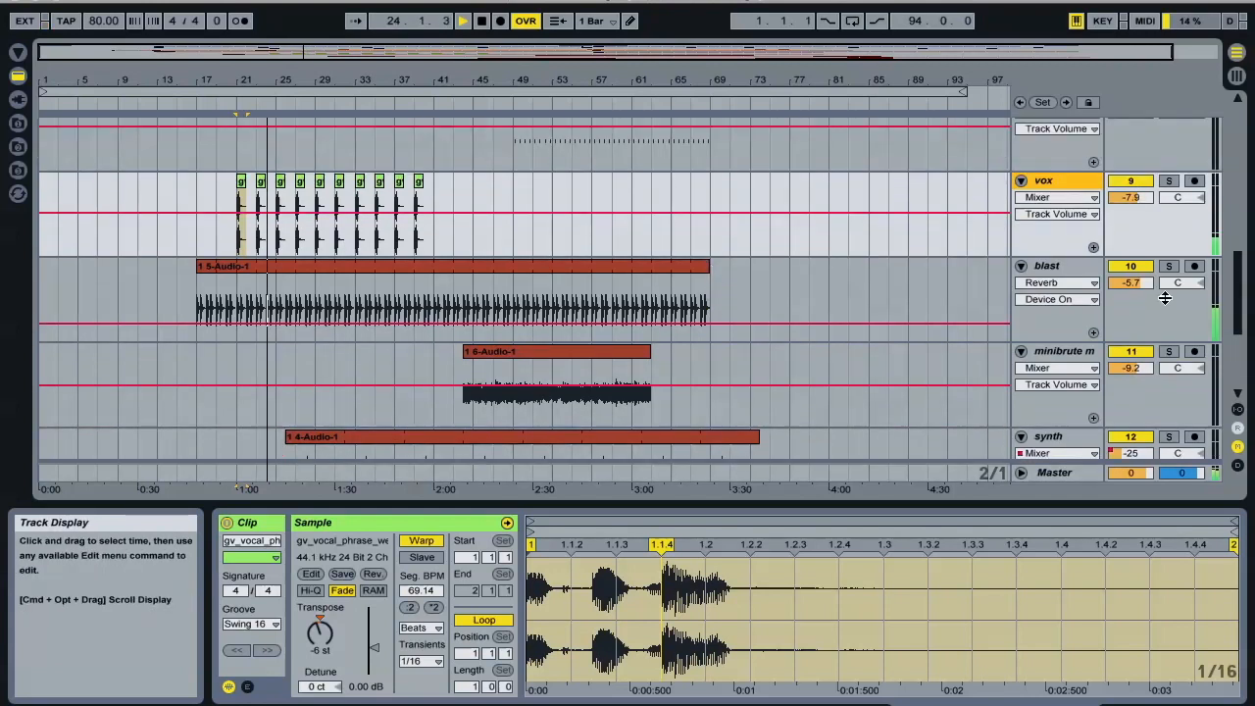
Step: Select the blast track, inspect its EQ Eight and Saturator, and switch its Reverb on during playback
click(1170, 267)
click(1047, 266)
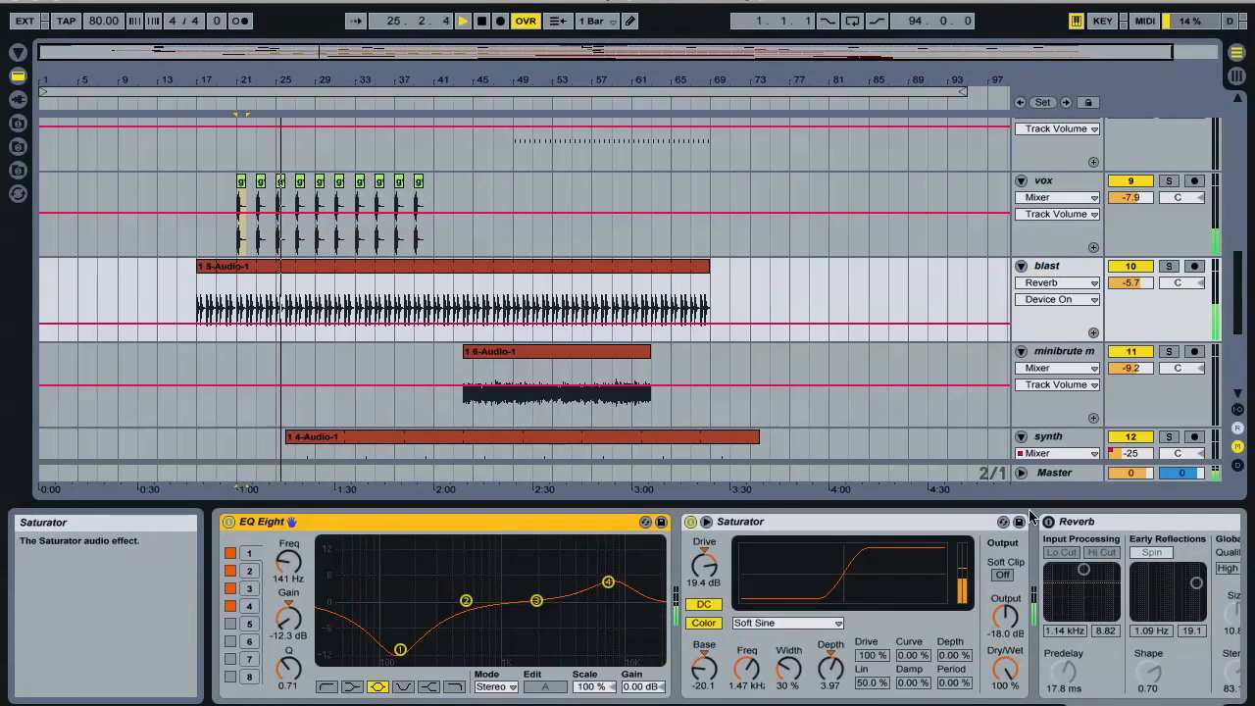
click(1049, 522)
scroll(1049, 522, right, 5)
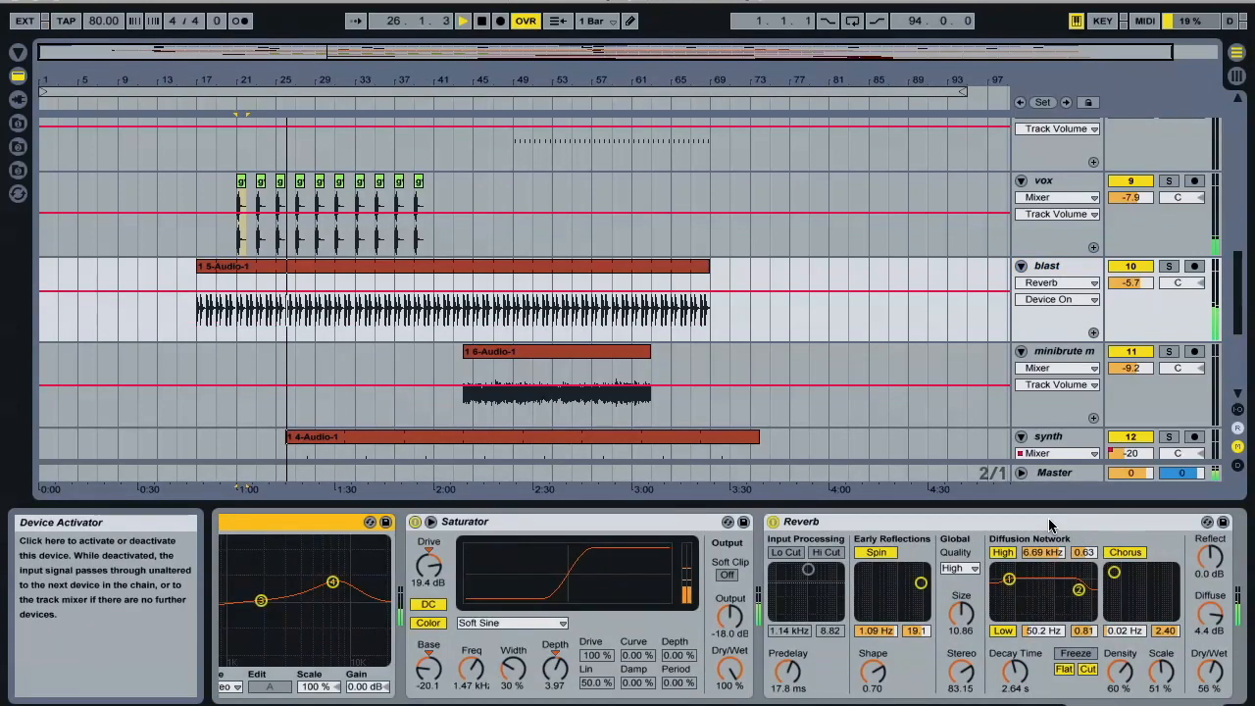
Step: Solo the synth track and bypass its Reverb and PingPong devices to hear the part dry
scroll(464, 345, down, 4)
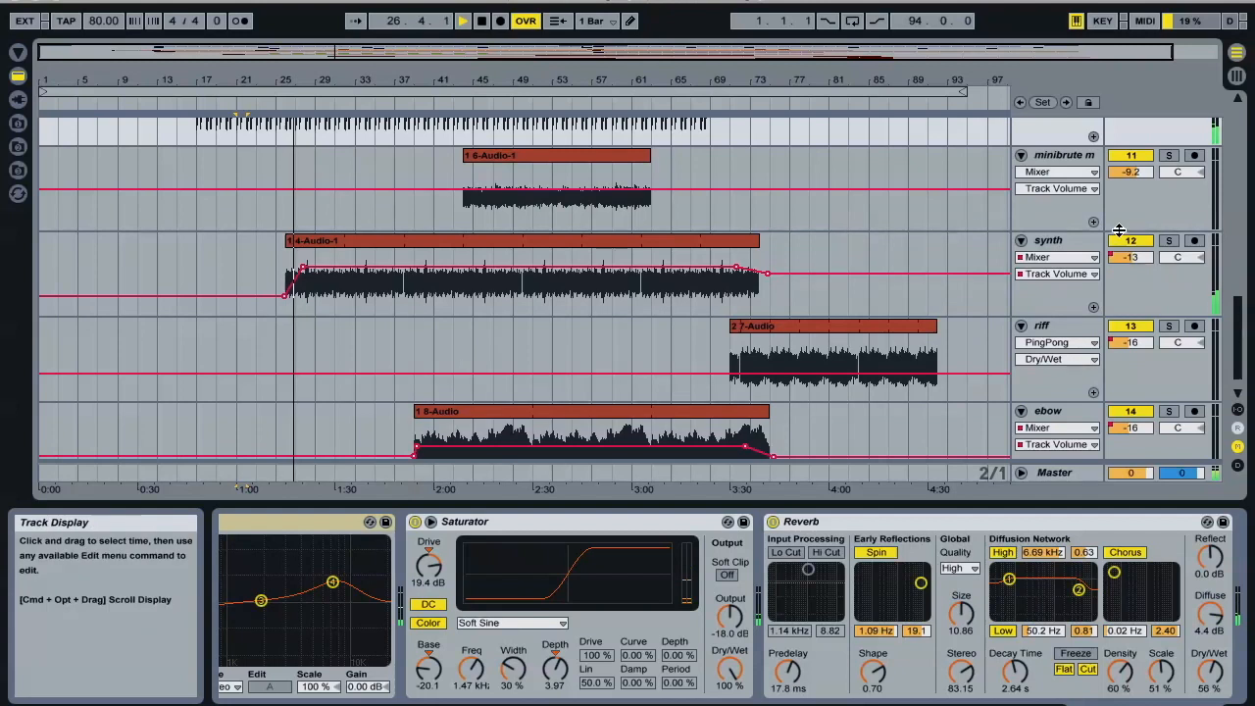
click(1168, 240)
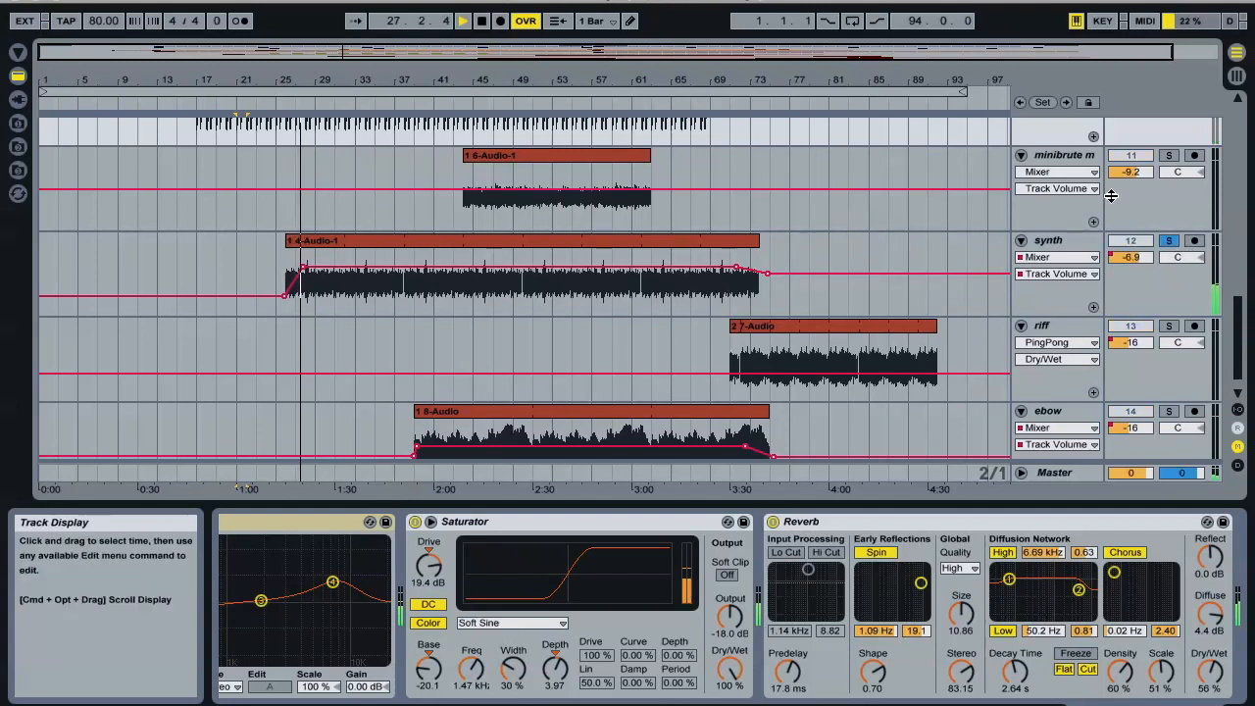
click(1063, 242)
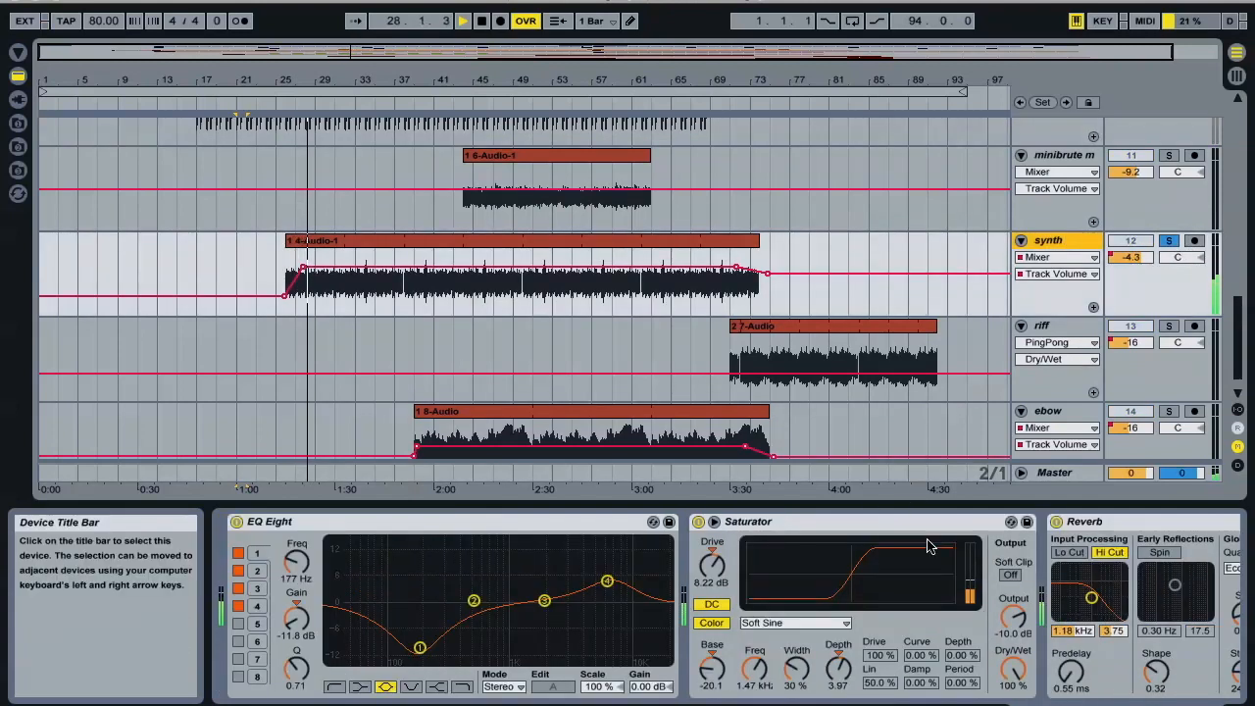
click(1055, 522)
click(1052, 526)
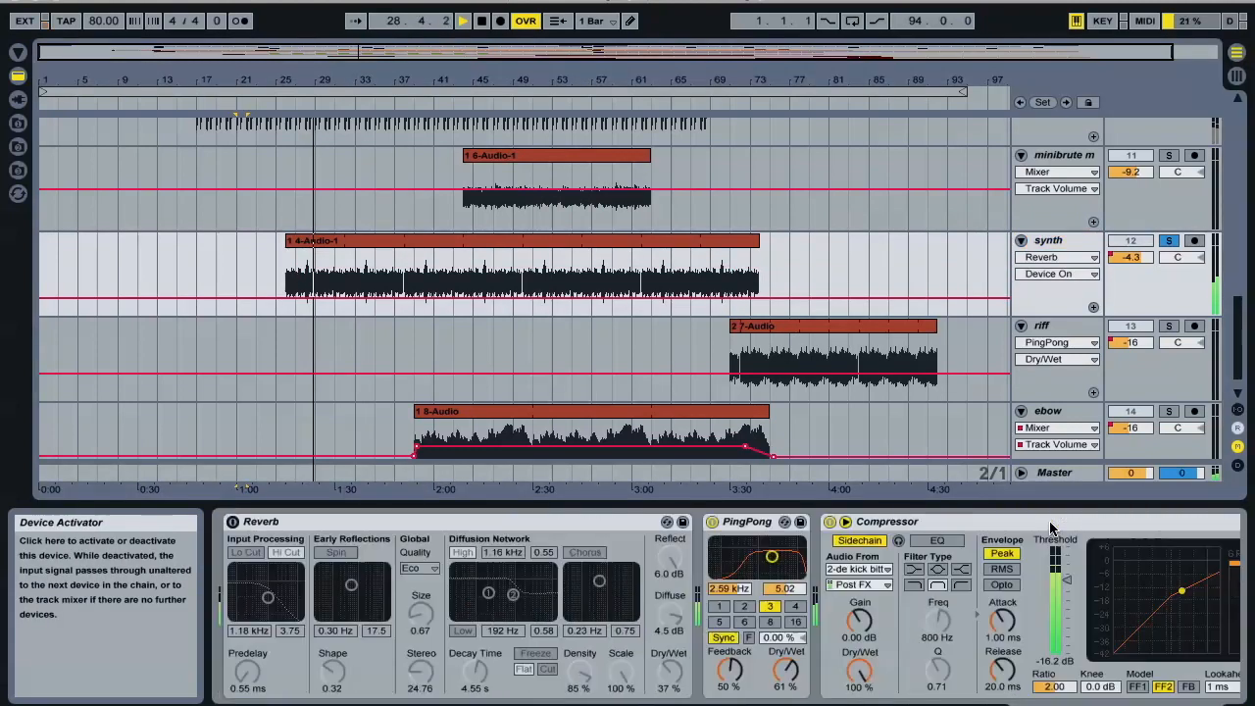
click(713, 522)
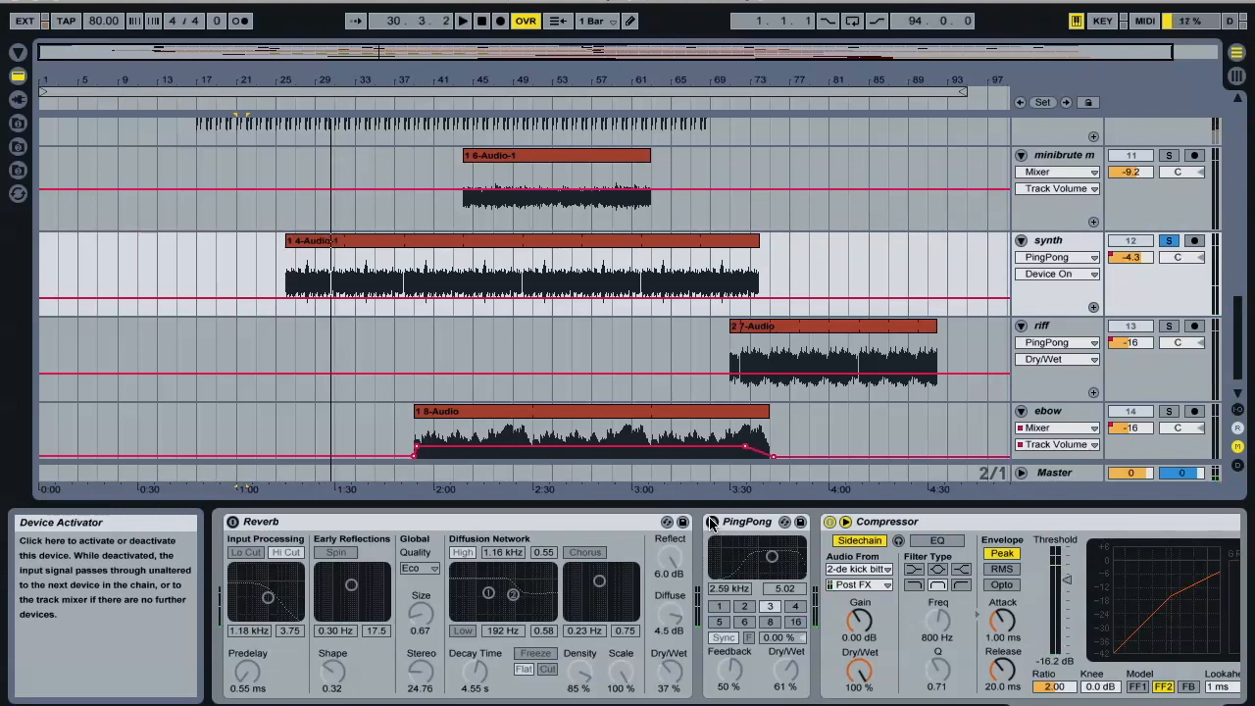
Step: Switch the synth track's PingPong and Reverb back on and return to the start of its device chain
scroll(711, 524, right, 3)
scroll(711, 524, left, 3)
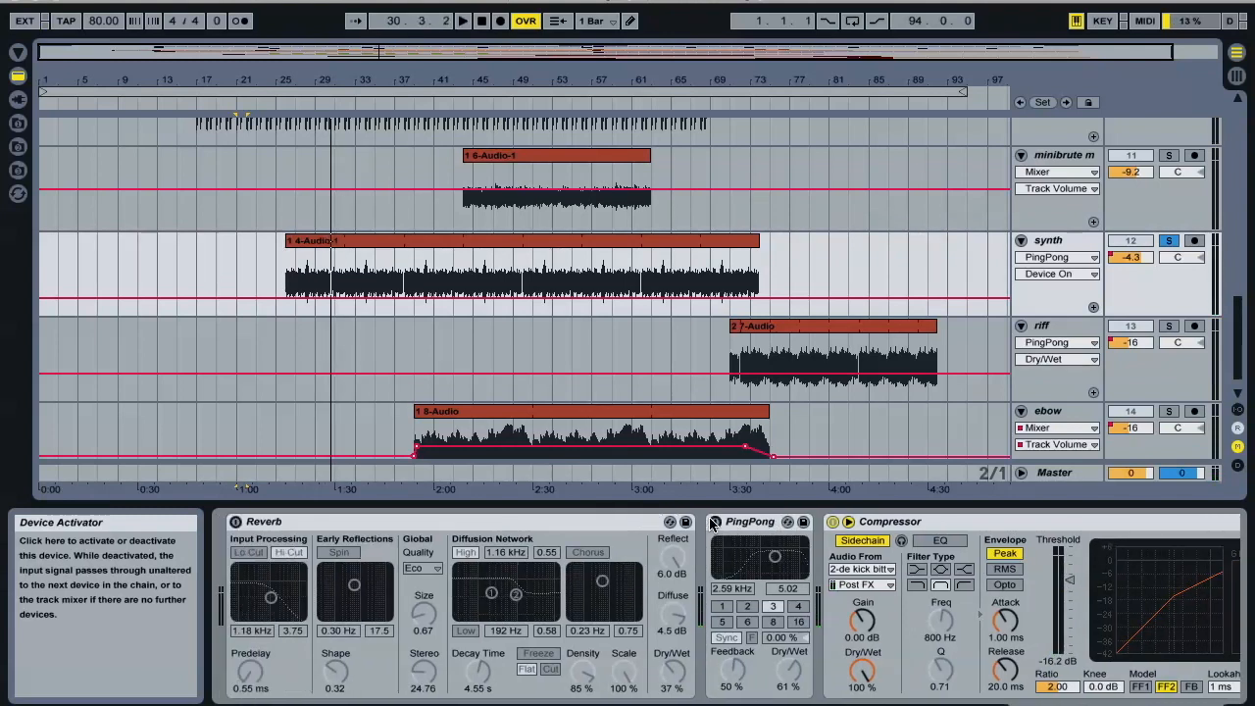
click(715, 524)
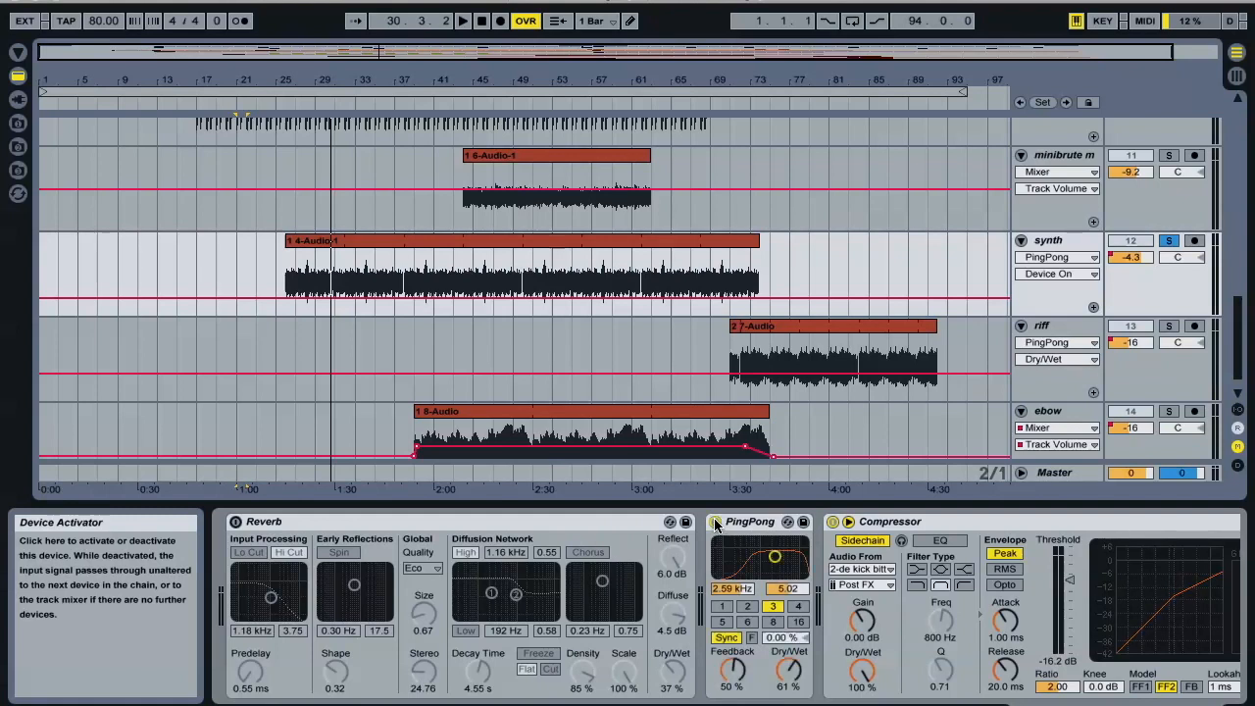
scroll(715, 524, left, 4)
click(430, 523)
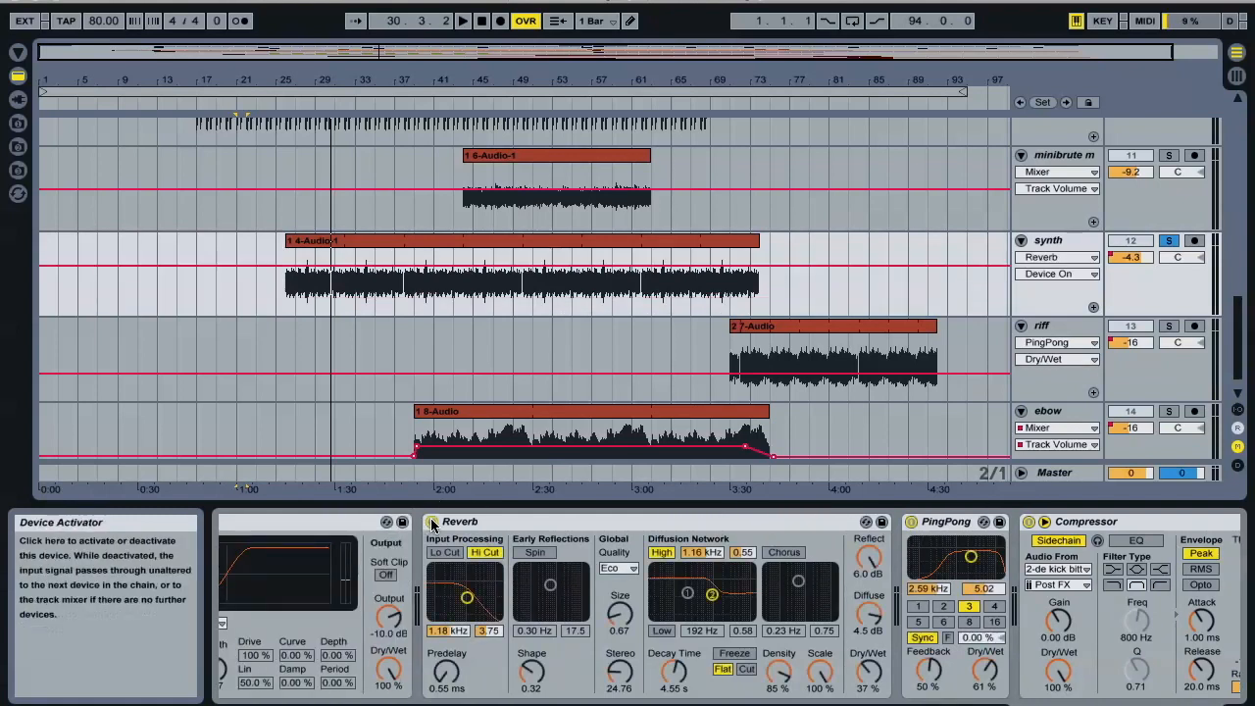
scroll(432, 525, left, 10)
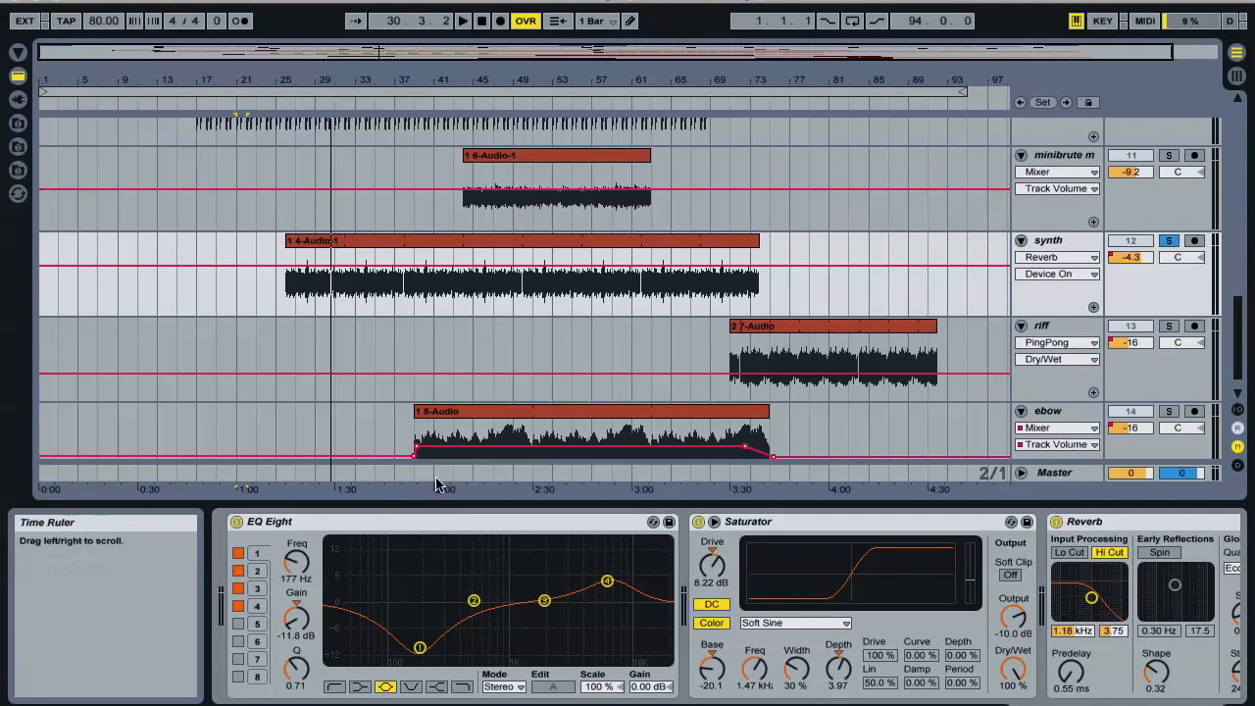
Step: Play the soloed synth clip from its start and again from bar 33
click(429, 243)
drag(1131, 257, 1129, 276)
key(space)
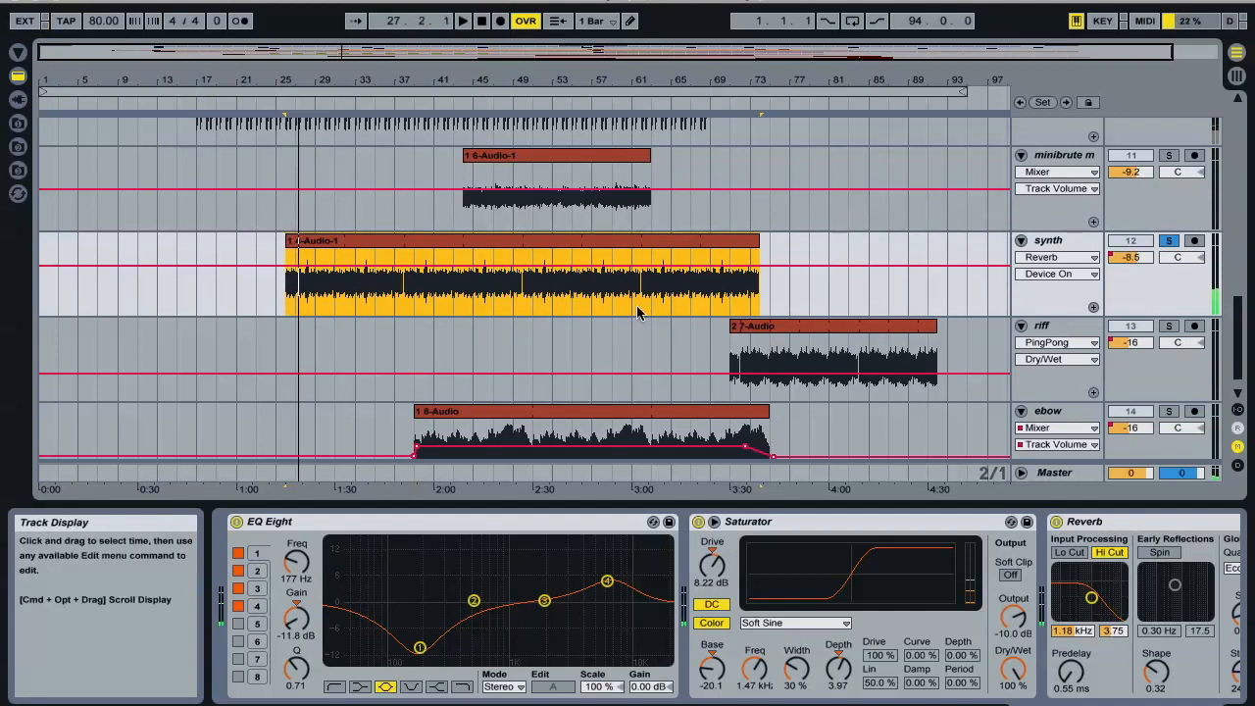
click(341, 299)
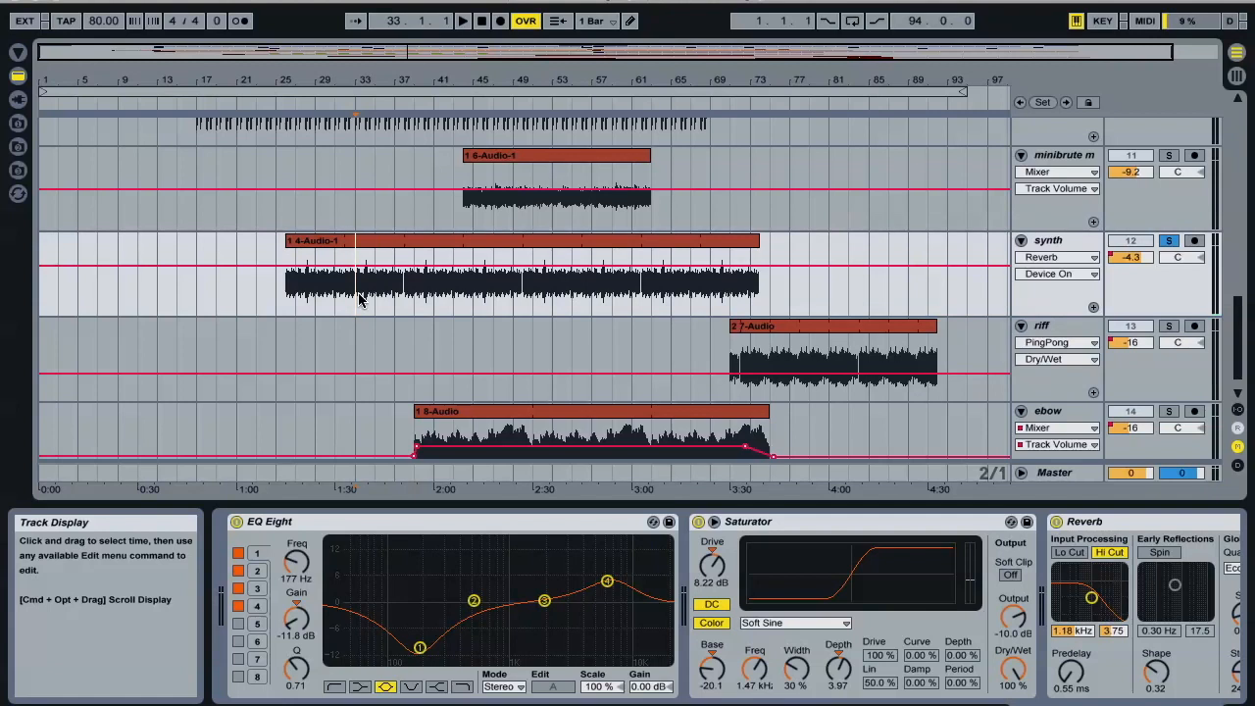
key(space)
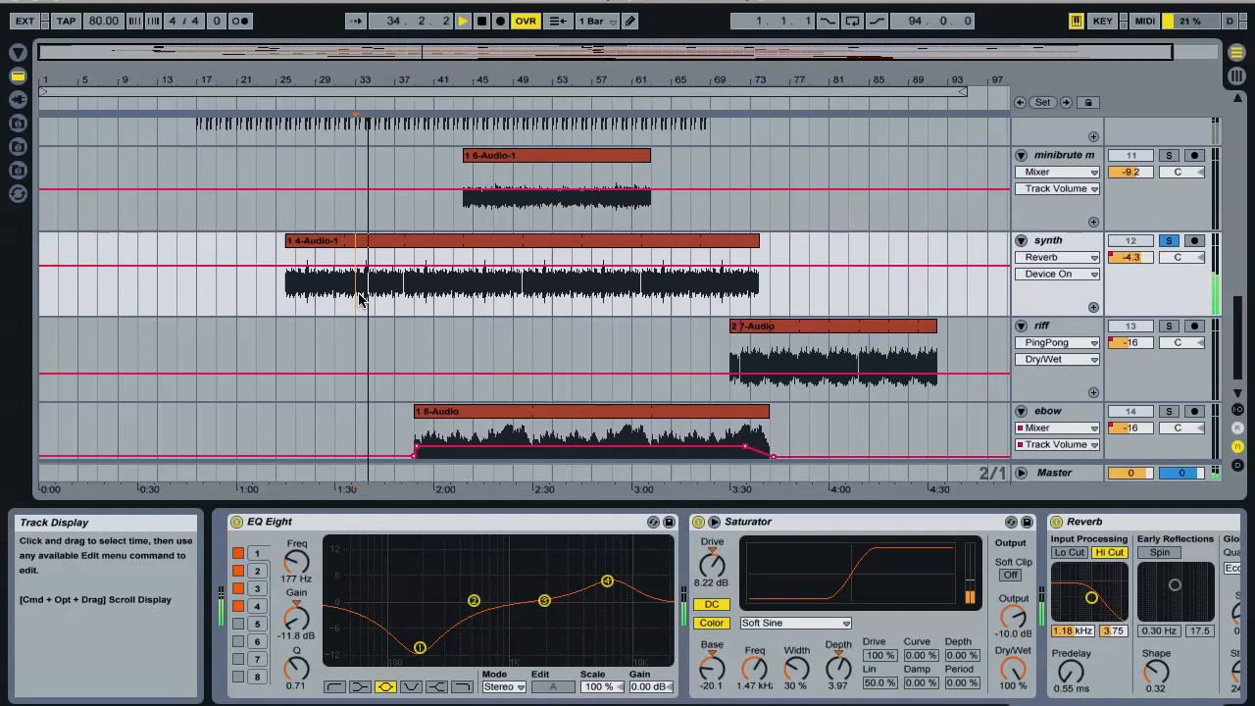
Step: Toggle the synth track's solo and replay from bar 33 to compare it alone and in the full mix
click(1173, 246)
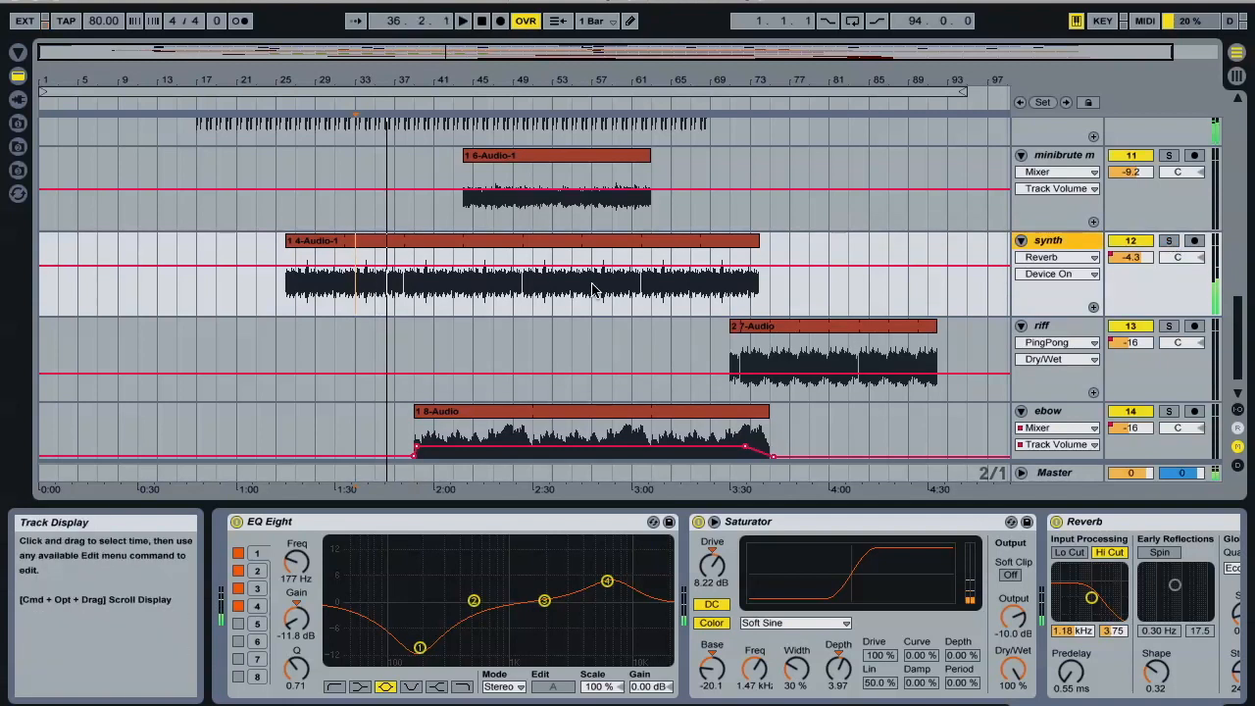
scroll(500, 326, up, 4)
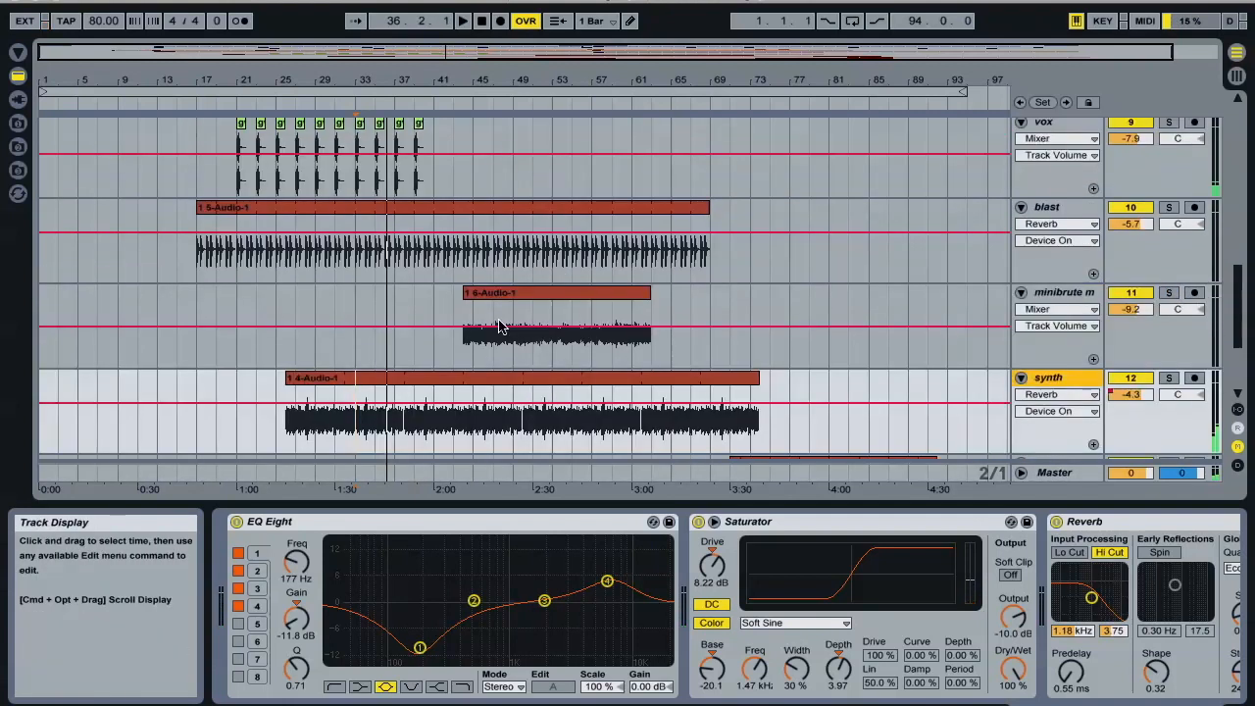
click(1169, 378)
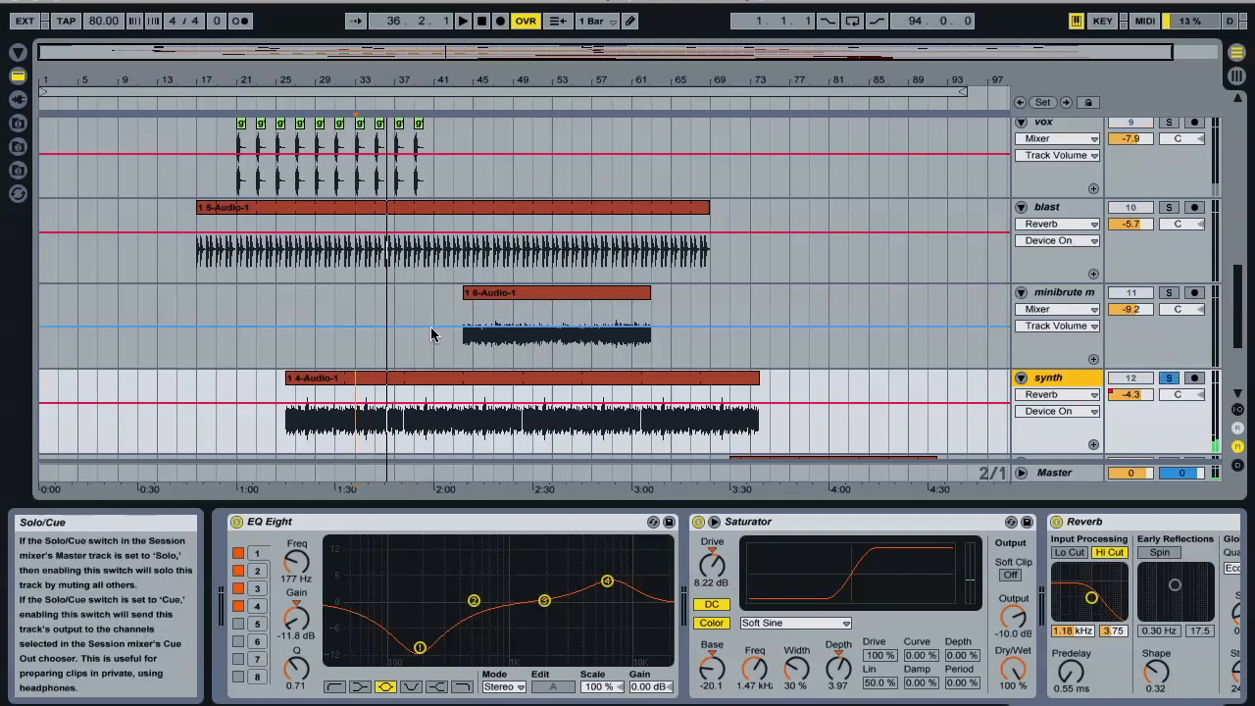
key(space)
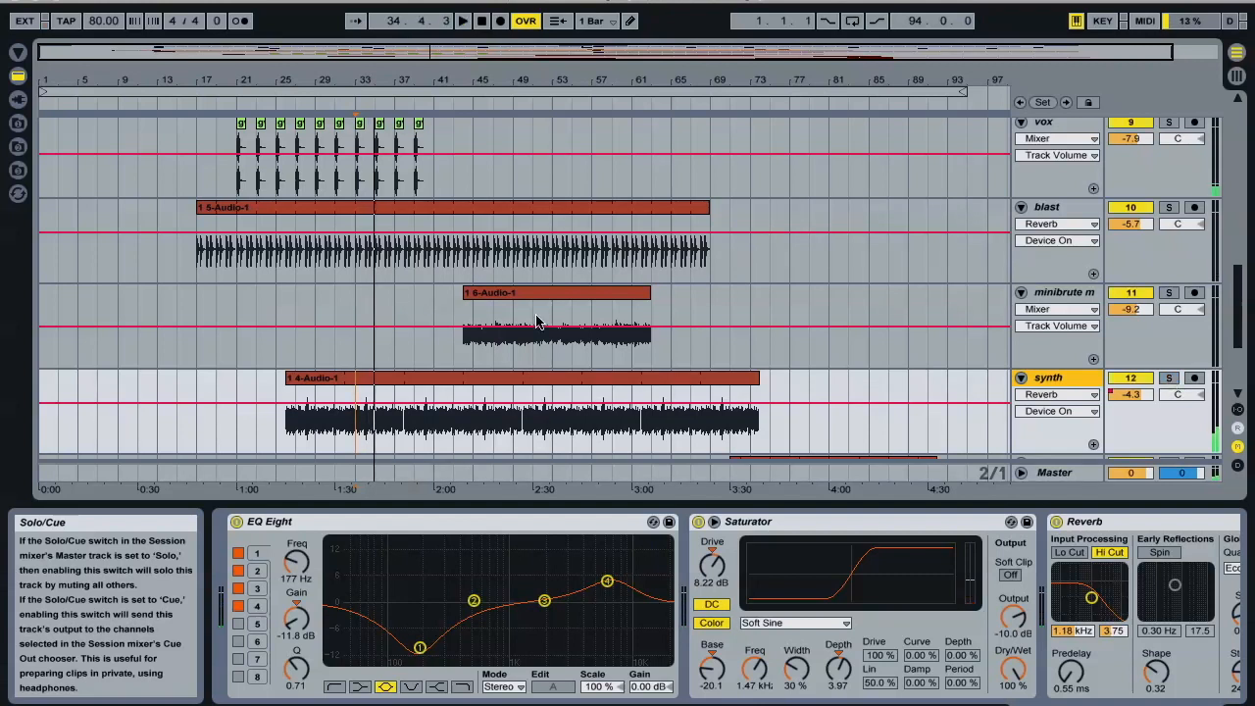
key(space)
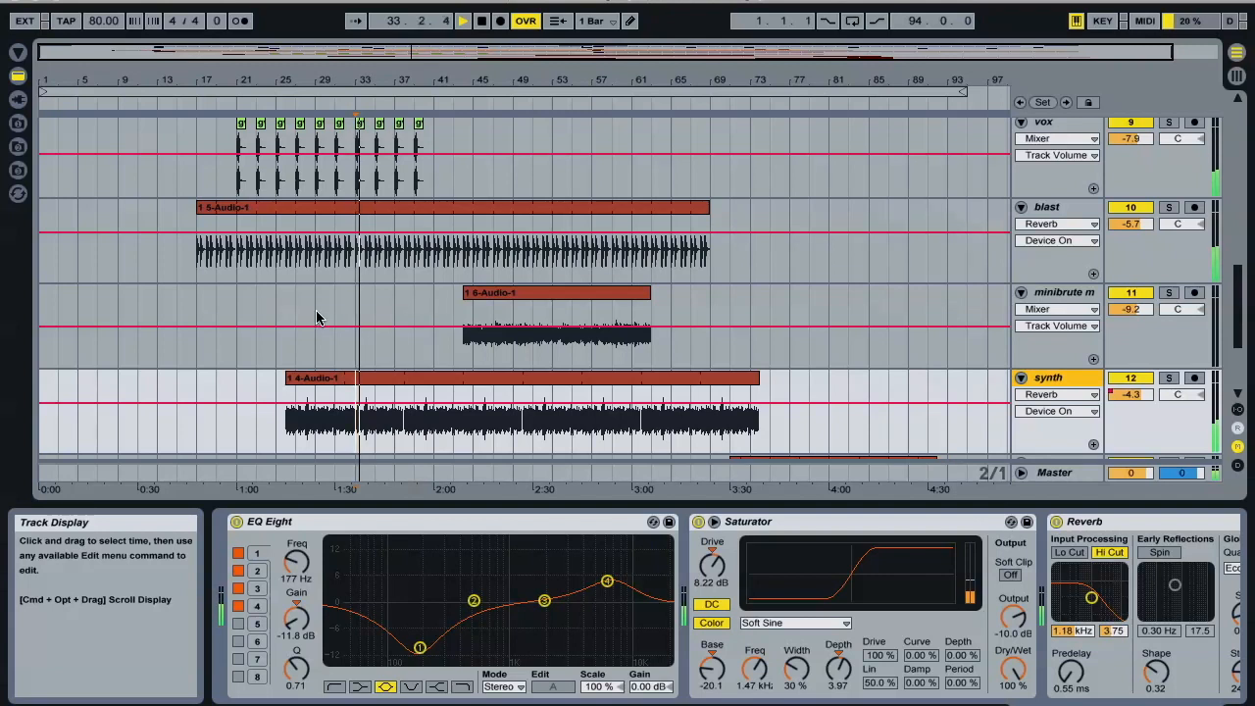
Step: Solo the SampleMagic tr808 open-hat track and examine its clip notes, sampler, EQ Eight, Reverb and PingPong
scroll(316, 317, up, 5)
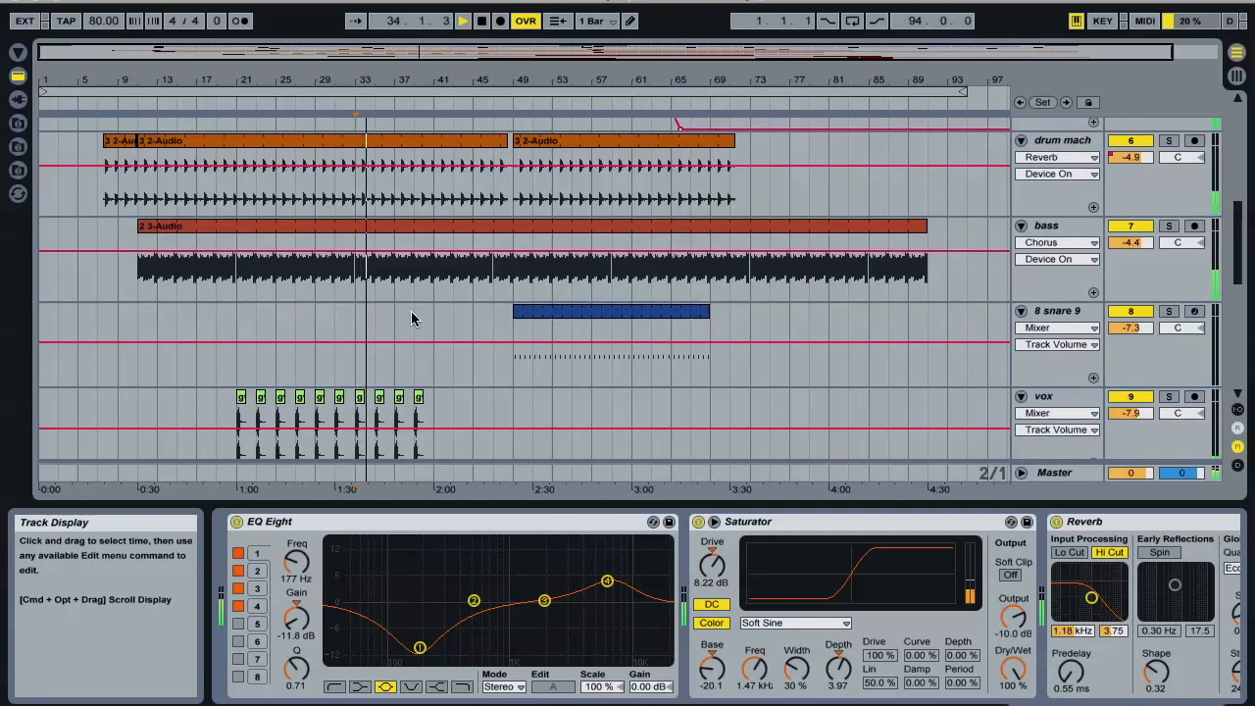
scroll(411, 314, up, 4)
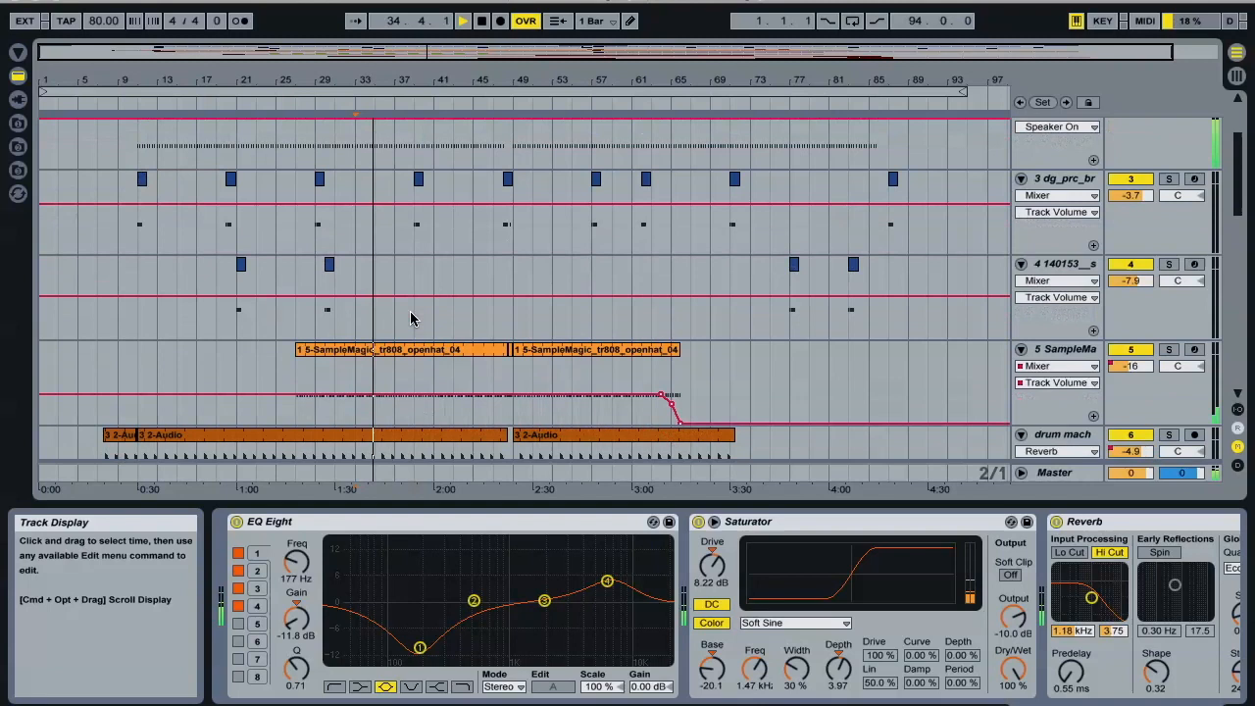
scroll(411, 318, down, 1)
click(1168, 310)
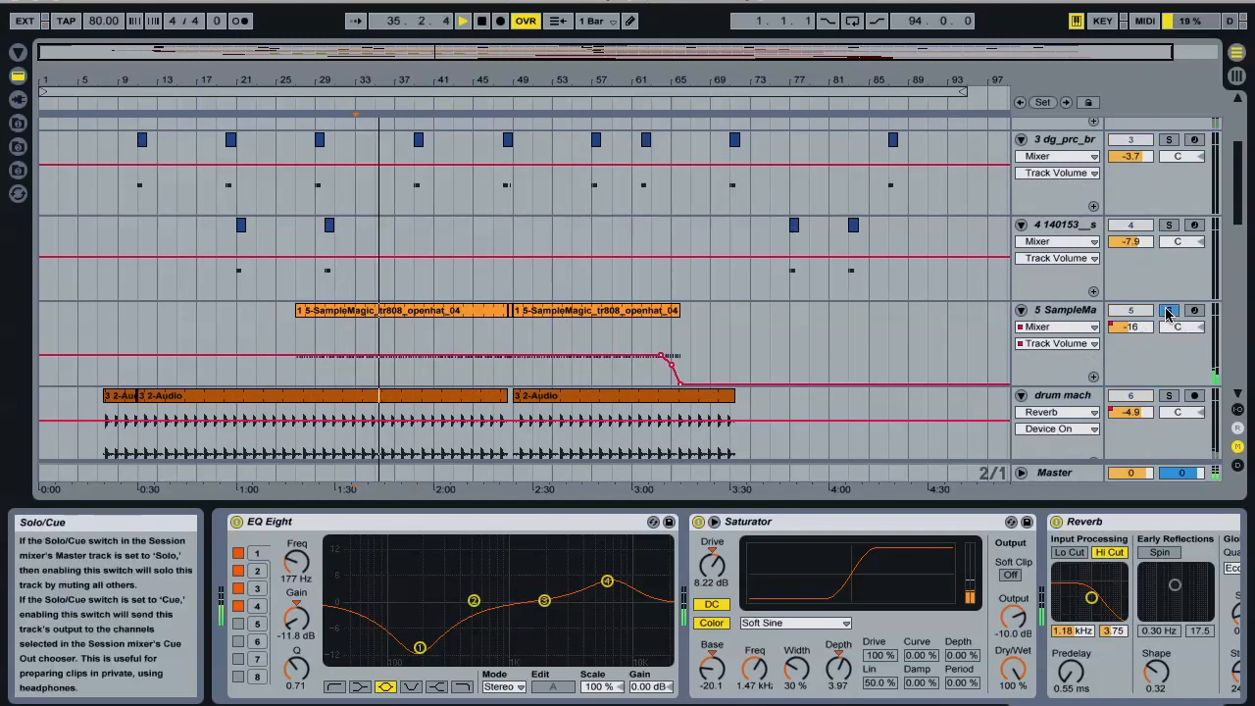
click(469, 324)
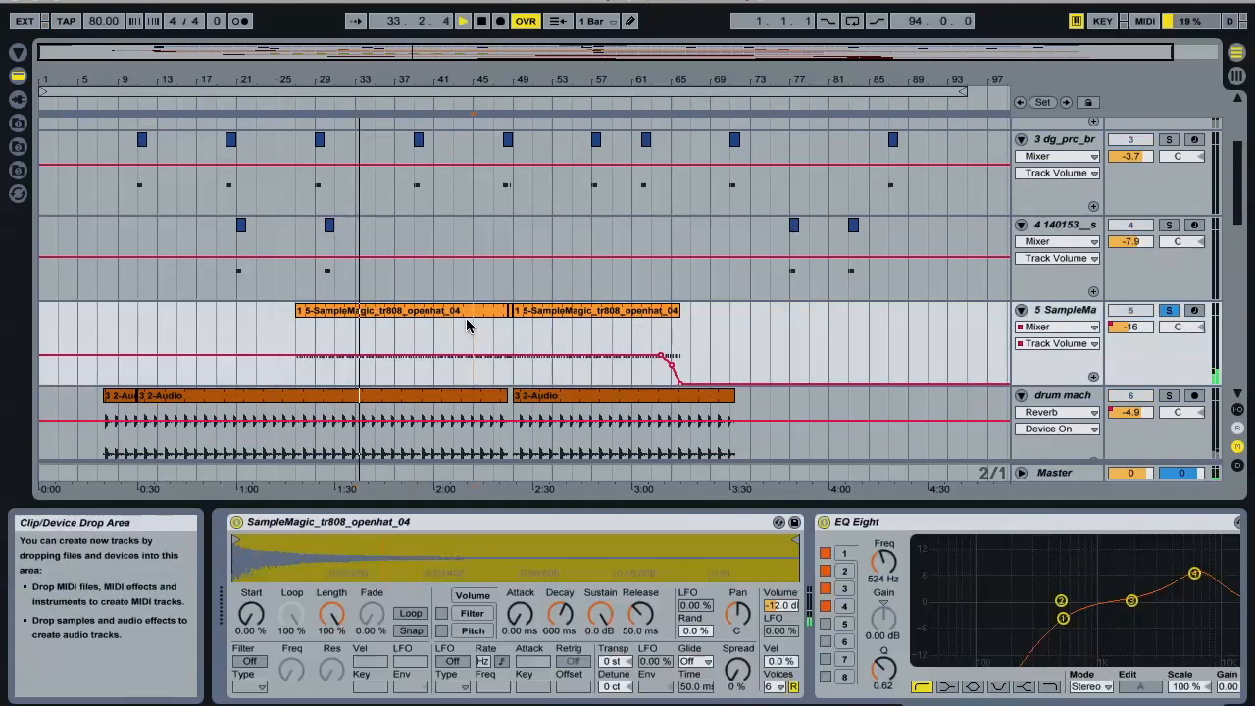
click(780, 704)
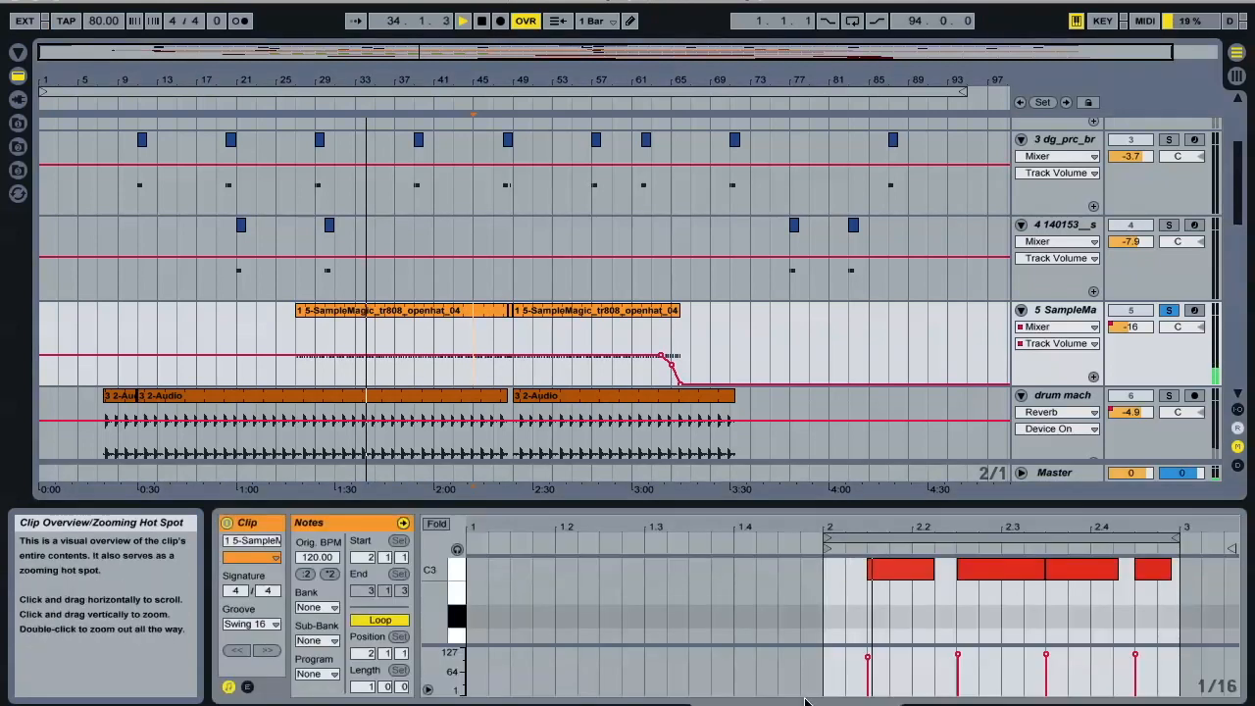
click(969, 705)
scroll(956, 611, right, 6)
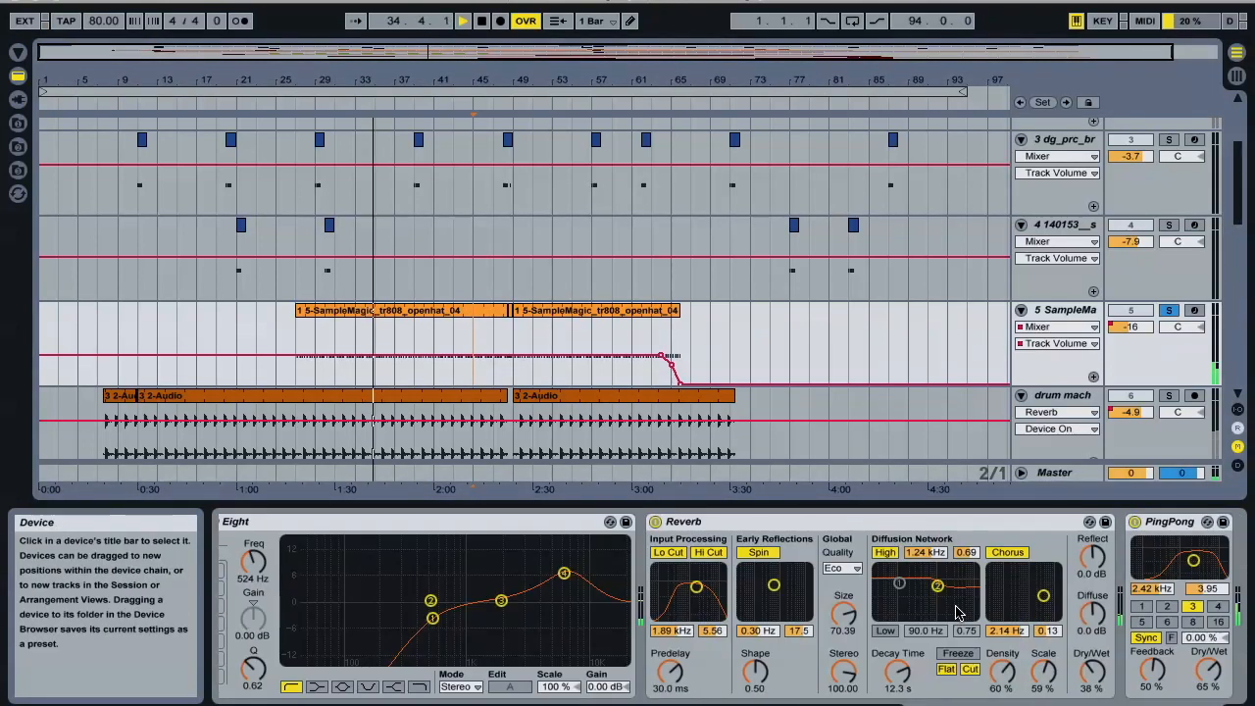
Step: Unsolo the open-hat track and review the upper tracks while the full mix plays
click(1170, 310)
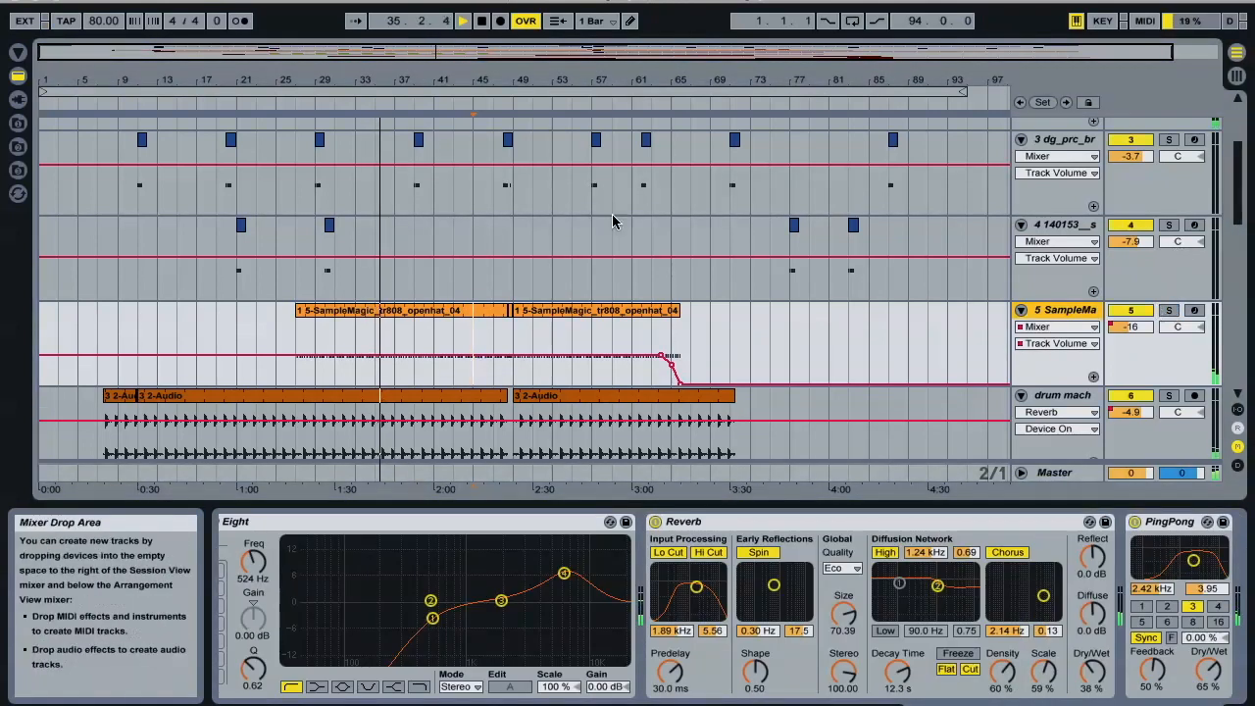
scroll(429, 218, up, 5)
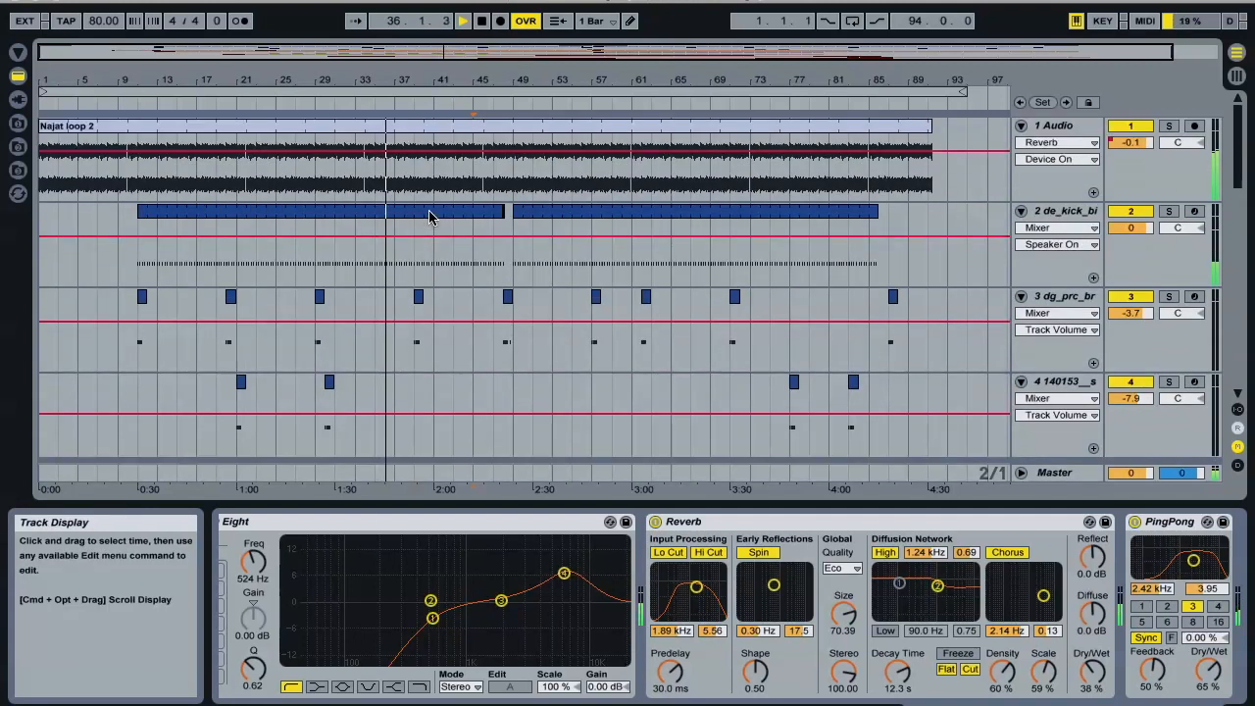
scroll(430, 218, down, 5)
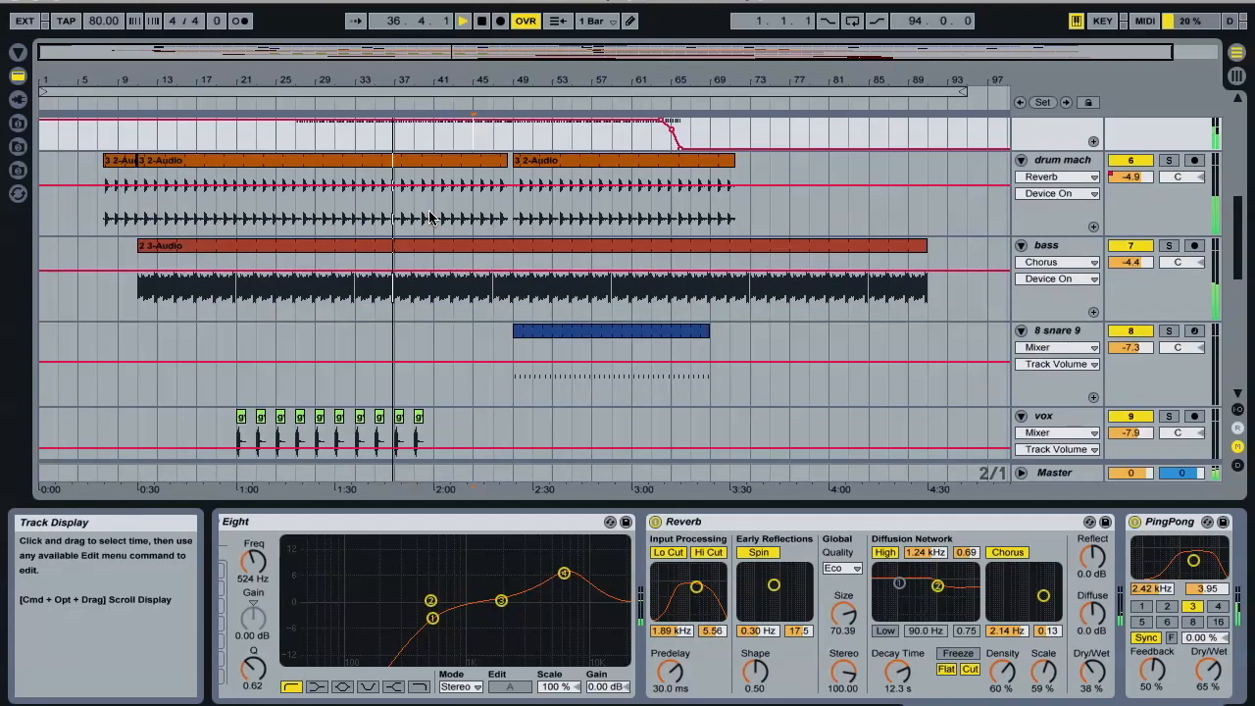
Step: Solo the ebow track and play its clip from the start at bar 39
scroll(430, 218, down, 6)
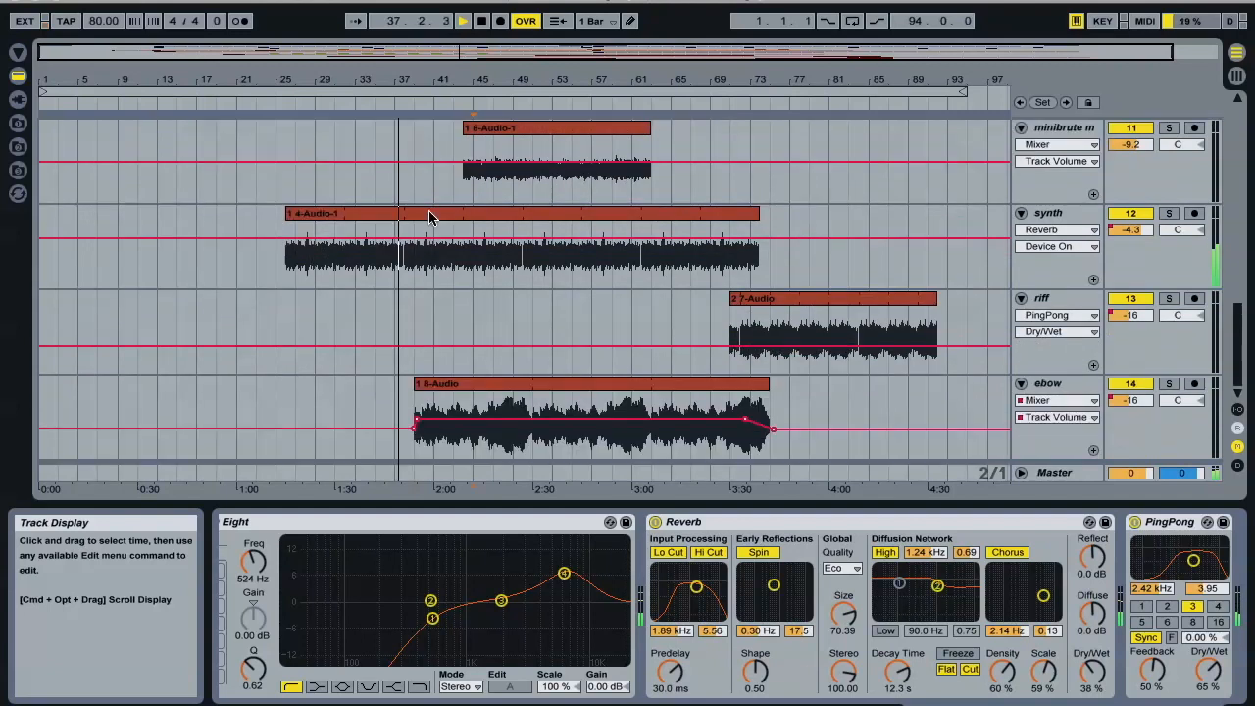
click(451, 391)
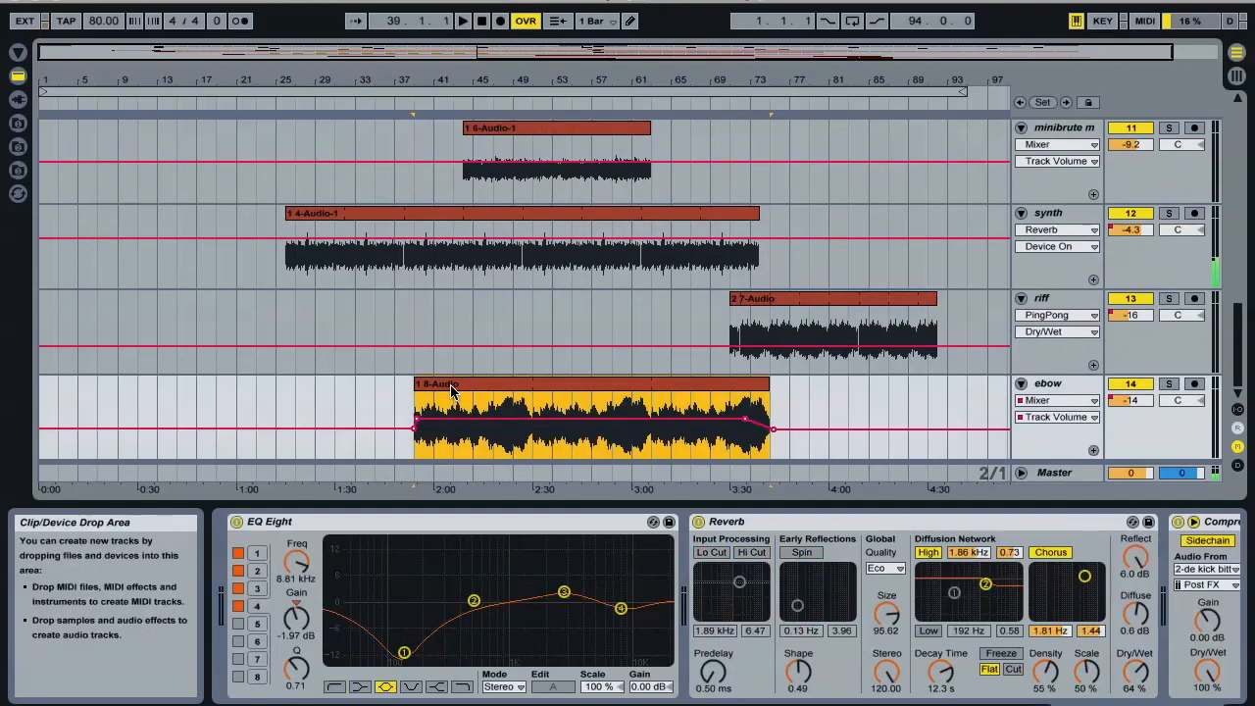
click(1169, 384)
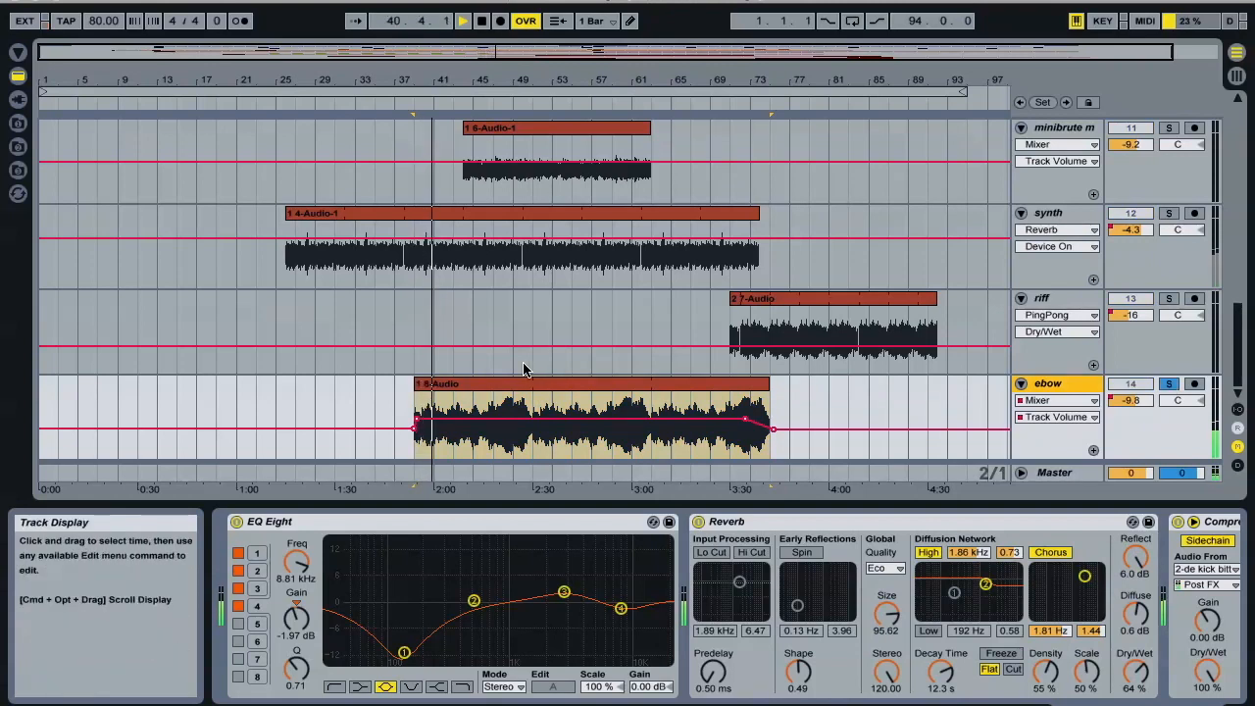
key(space)
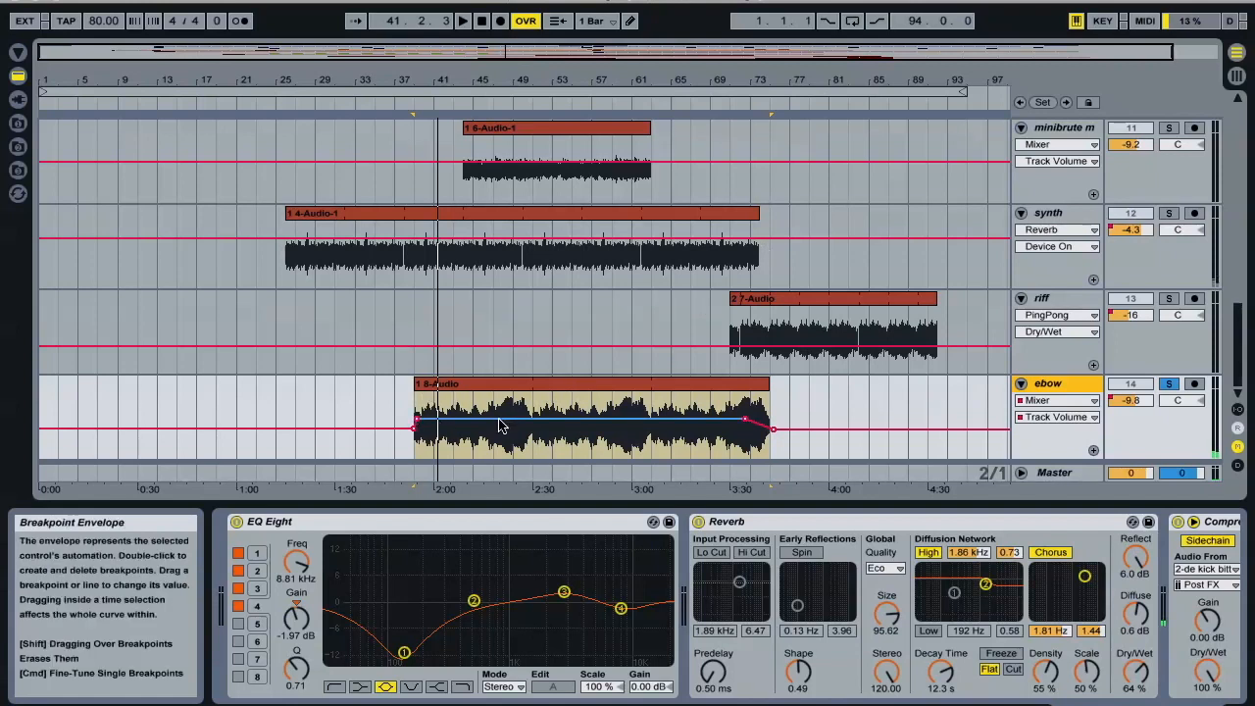
Step: Replay the soloed ebow clip from its start and again from about bar 45
click(480, 386)
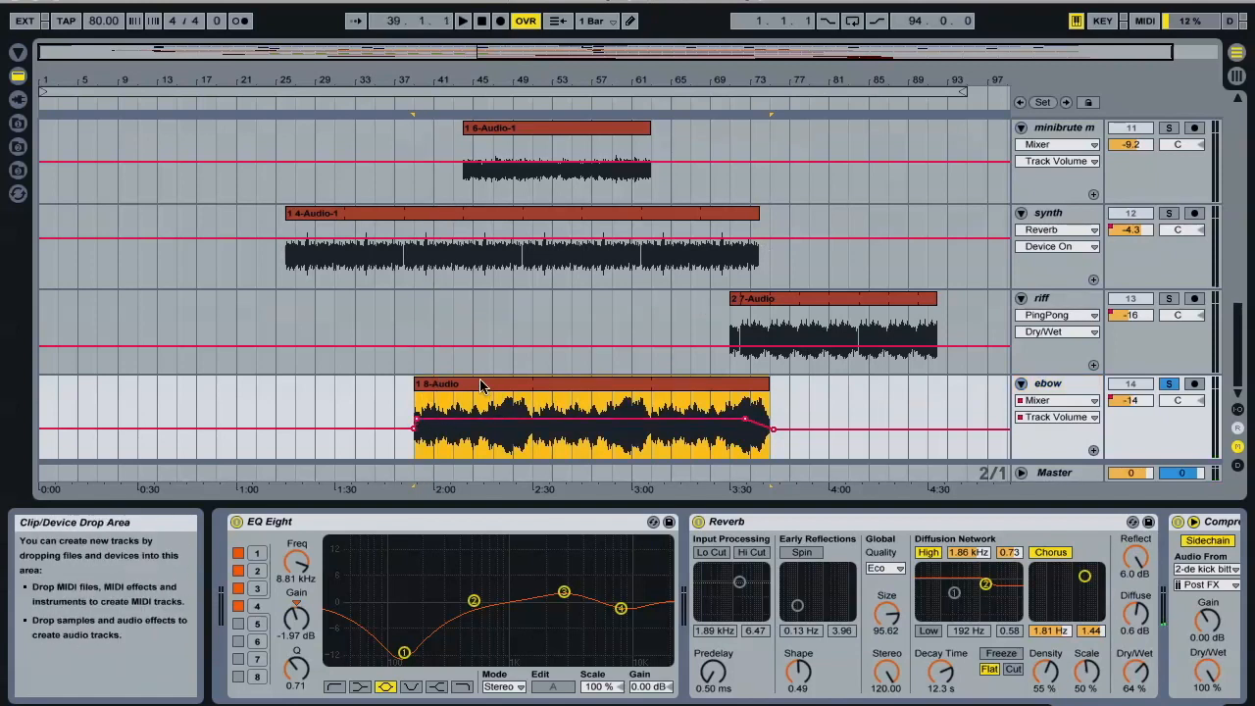
key(space)
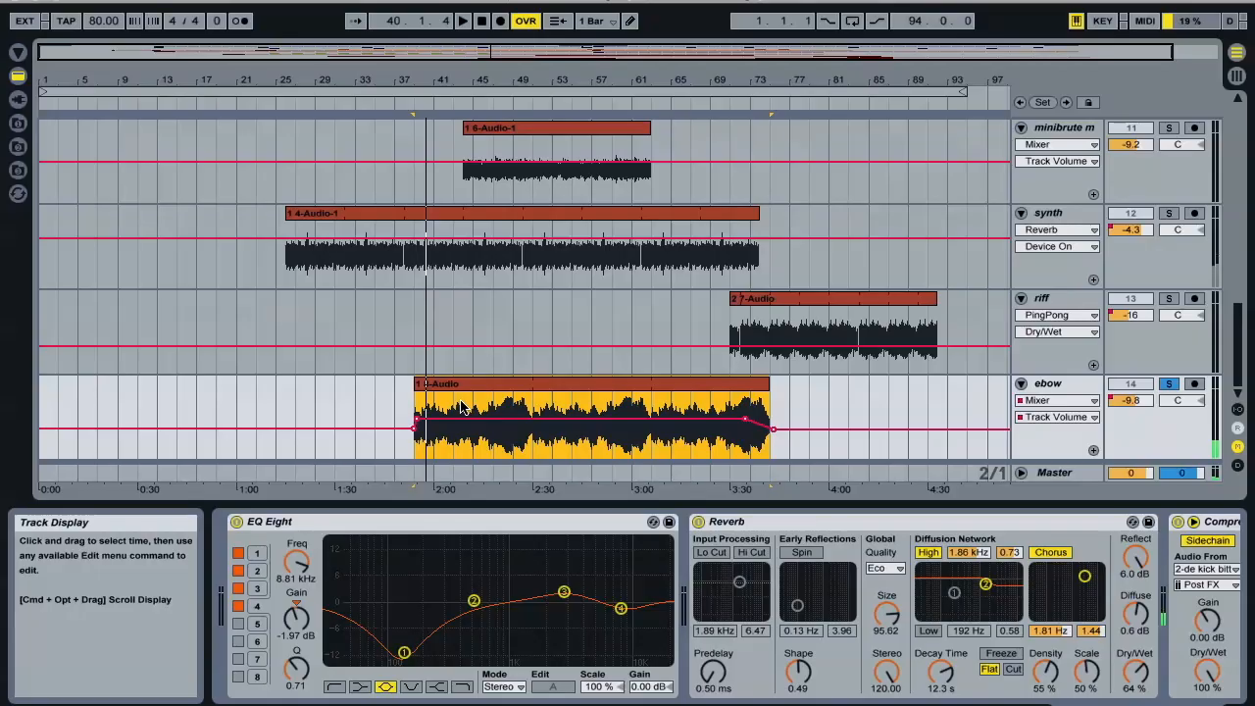
click(480, 407)
key(space)
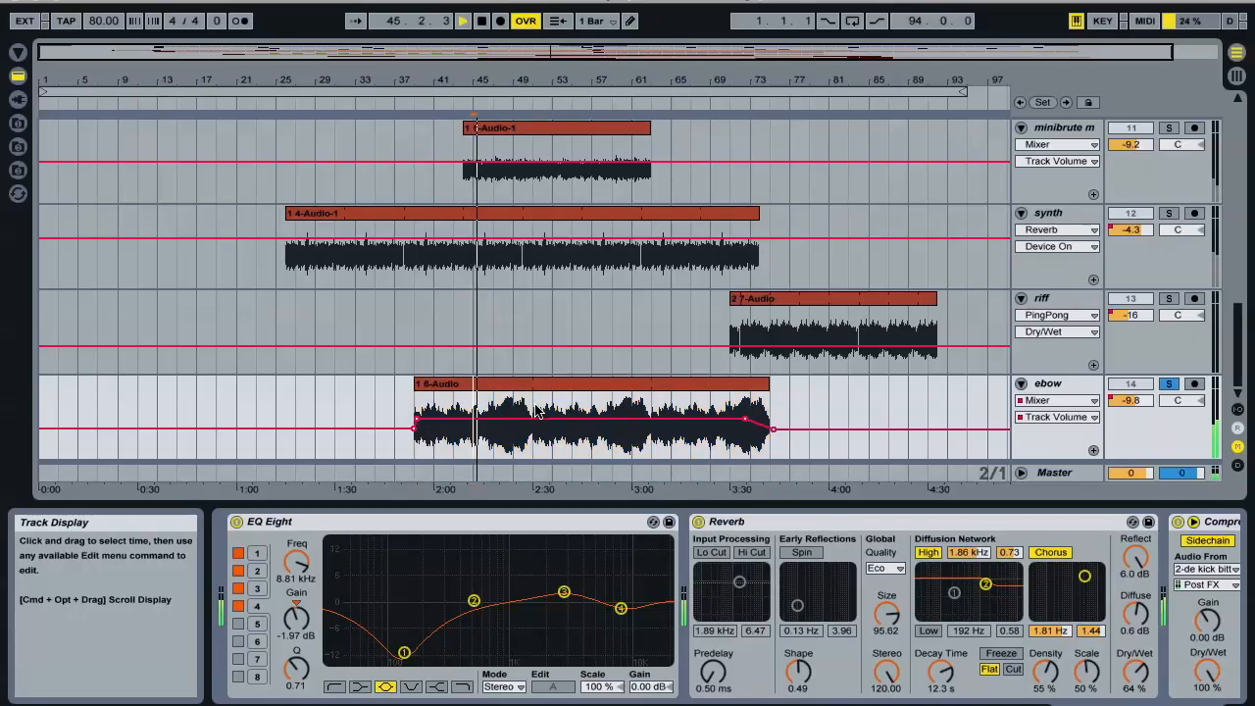
click(1178, 385)
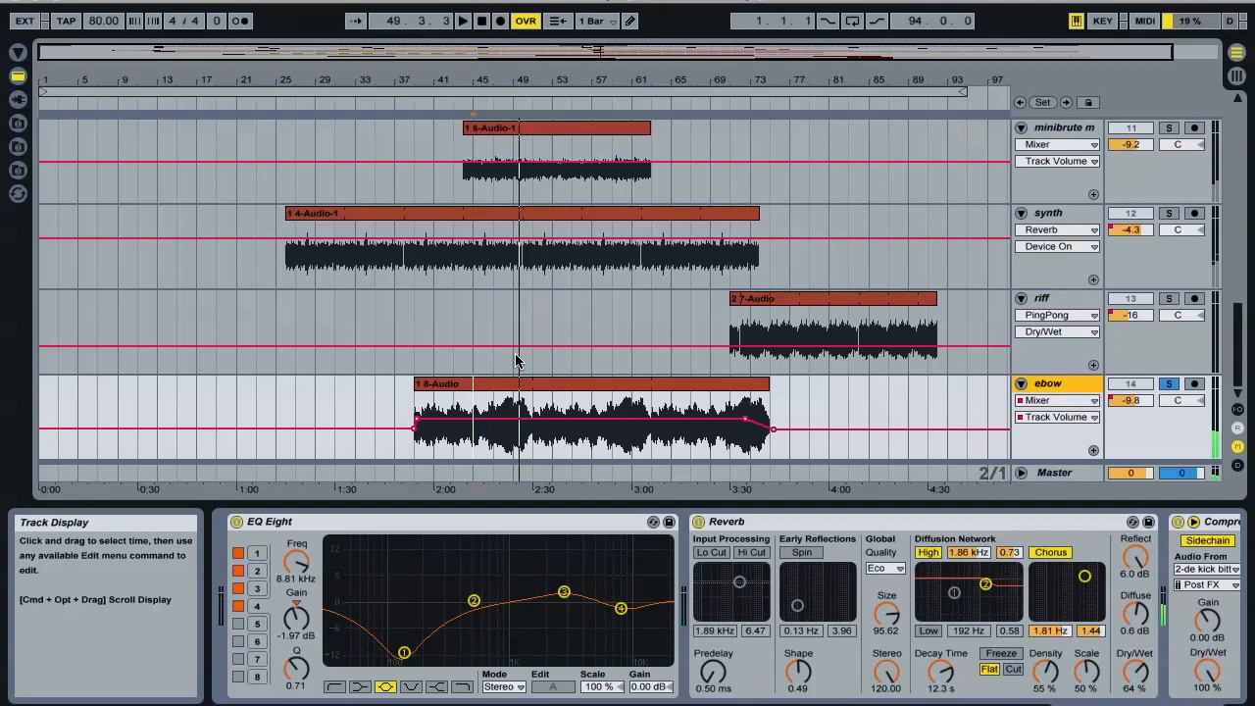
Step: Review the tracks above the ebow and move the playback start to bar 47 on the bass track
scroll(517, 360, up, 10)
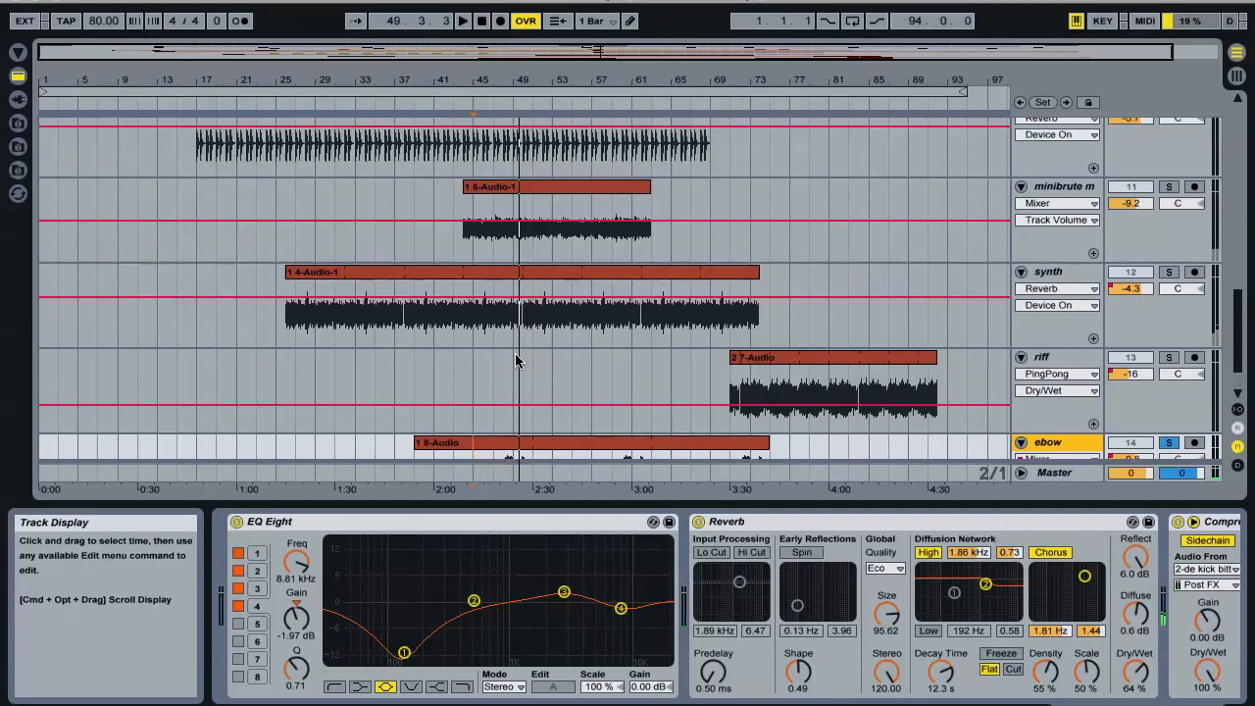
scroll(516, 360, down, 10)
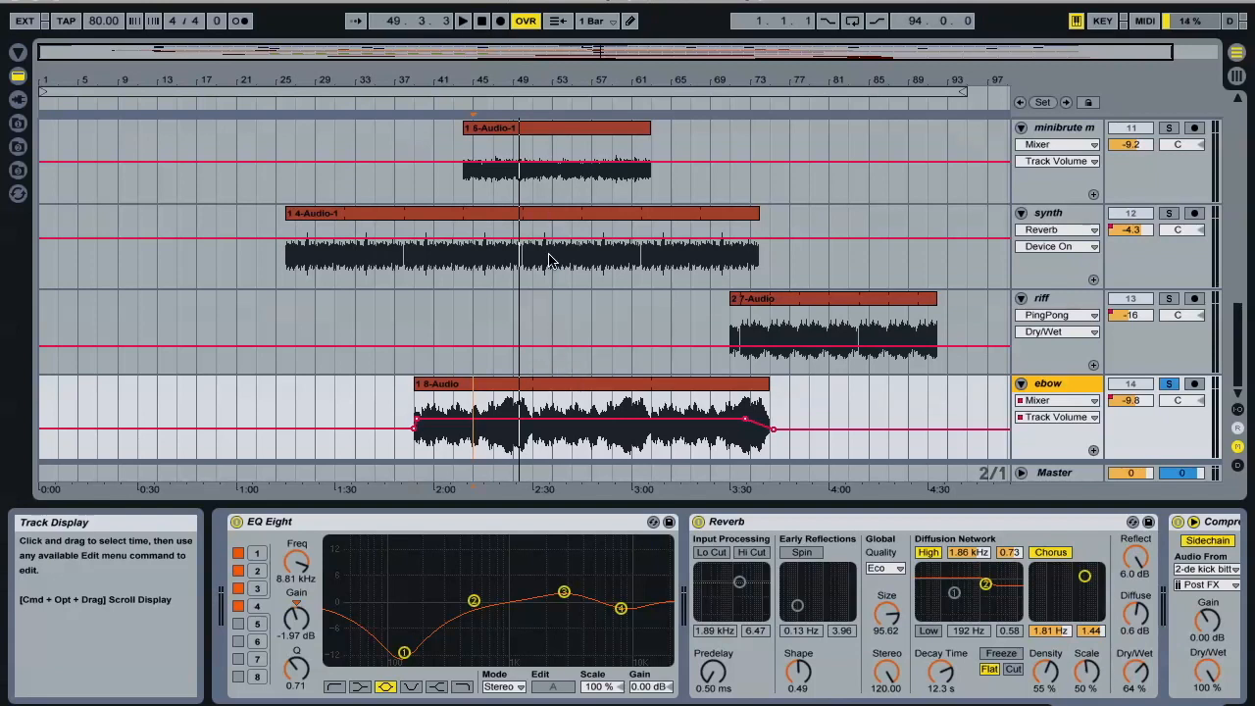
scroll(549, 260, up, 2)
scroll(534, 257, up, 6)
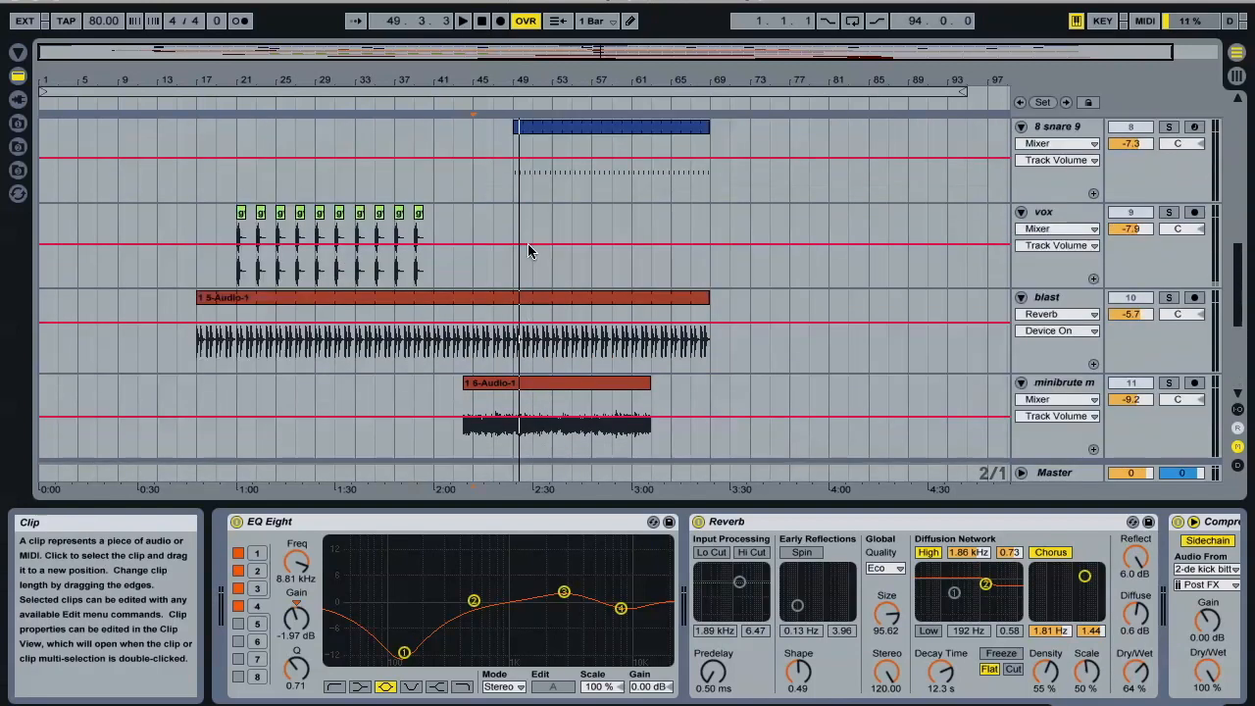
scroll(528, 253, down, 2)
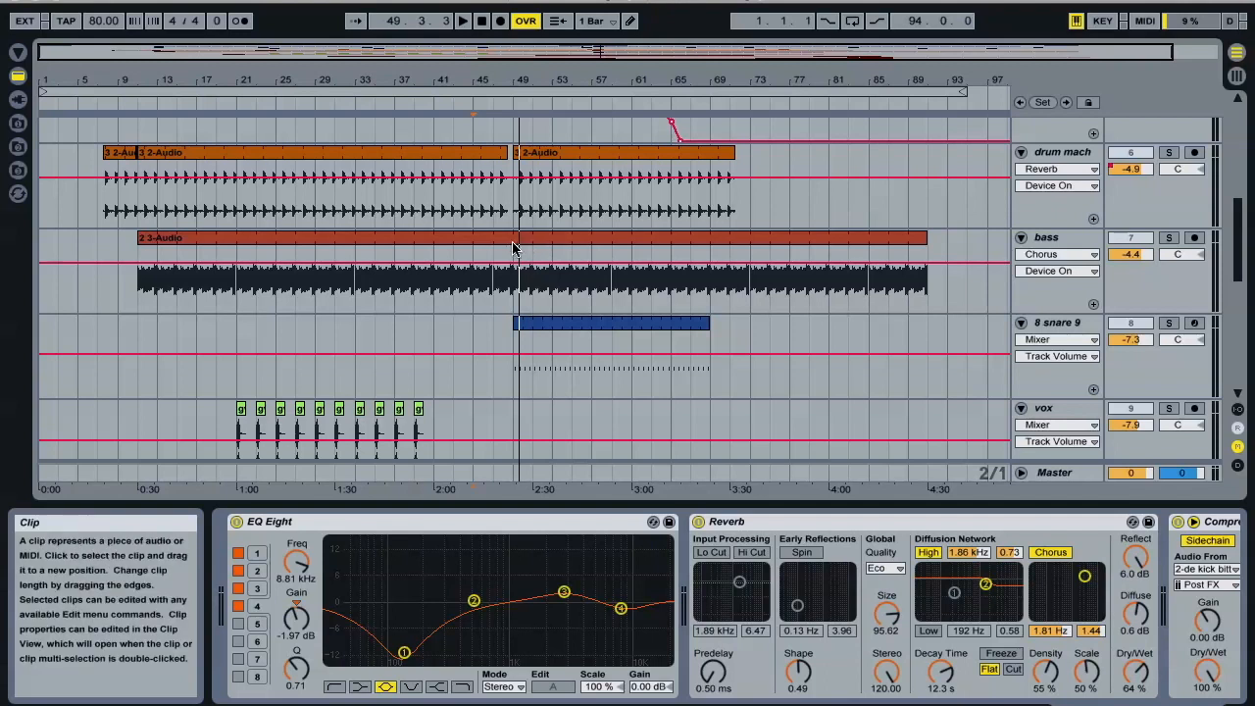
click(504, 254)
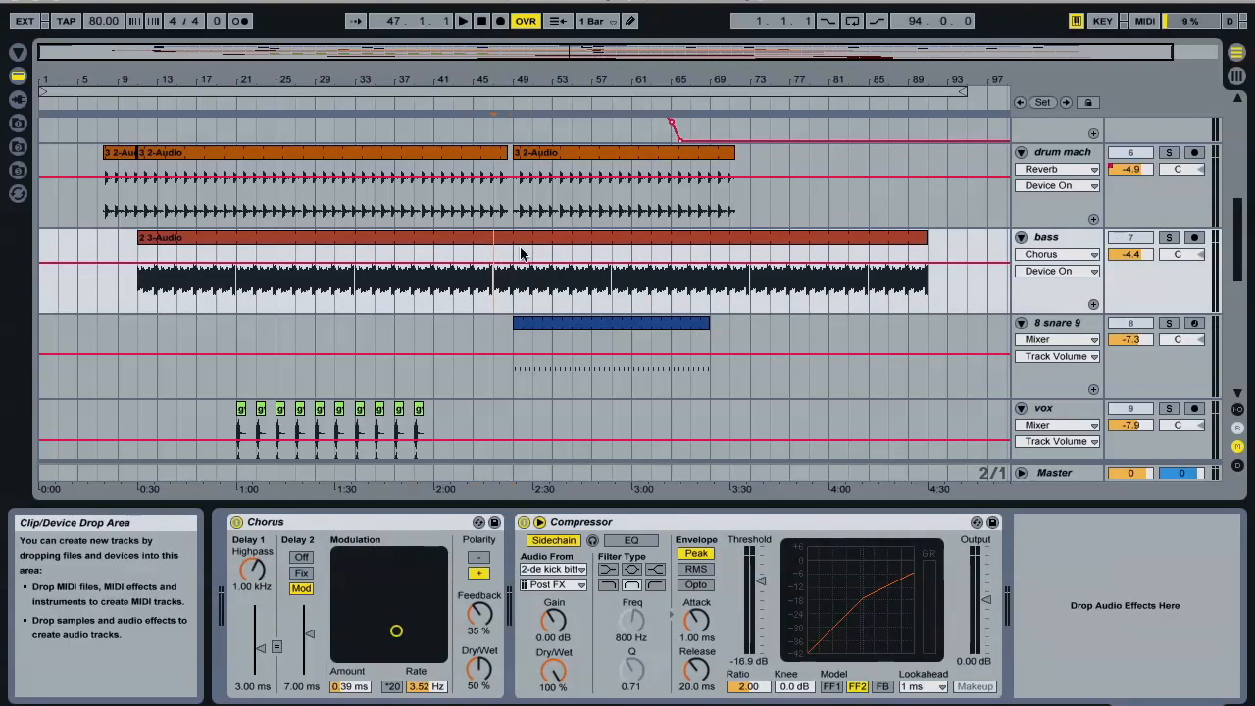
Step: Examine the clip layout across all tracks around bar 47, from the kick down to the ebow
scroll(720, 245, down, 6)
scroll(721, 245, up, 6)
scroll(721, 245, down, 6)
scroll(721, 245, up, 6)
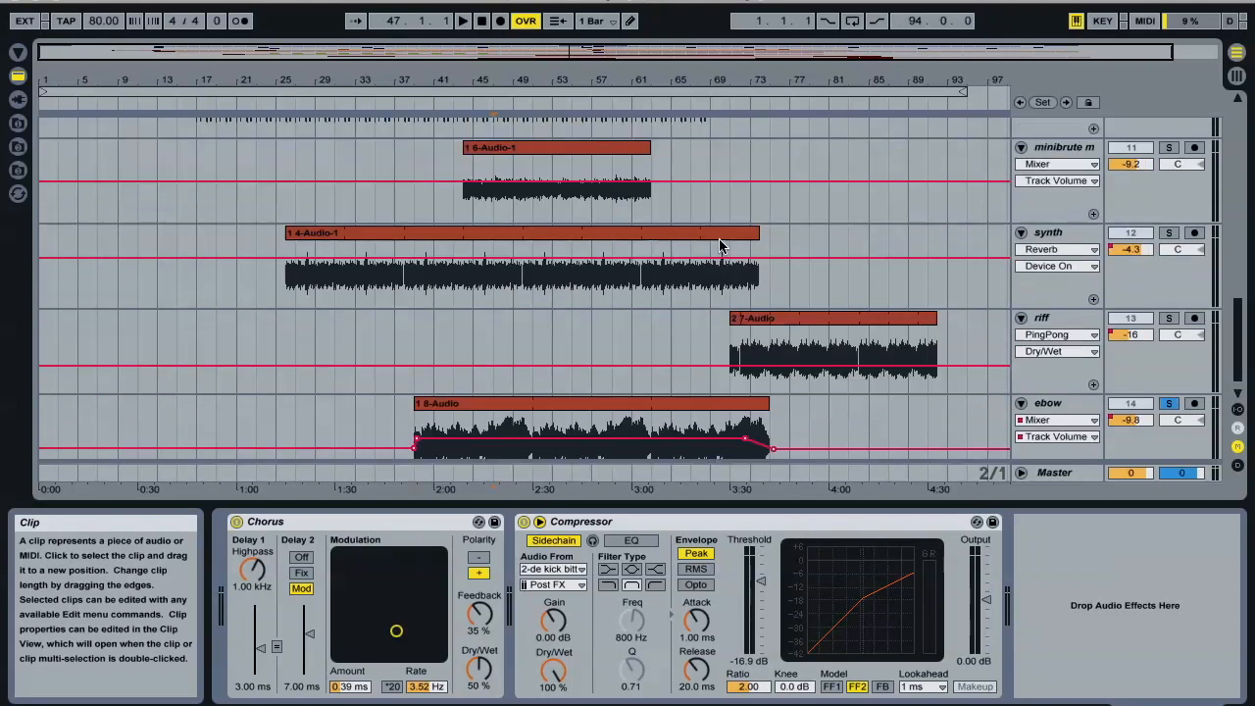
scroll(721, 245, down, 6)
scroll(721, 246, up, 6)
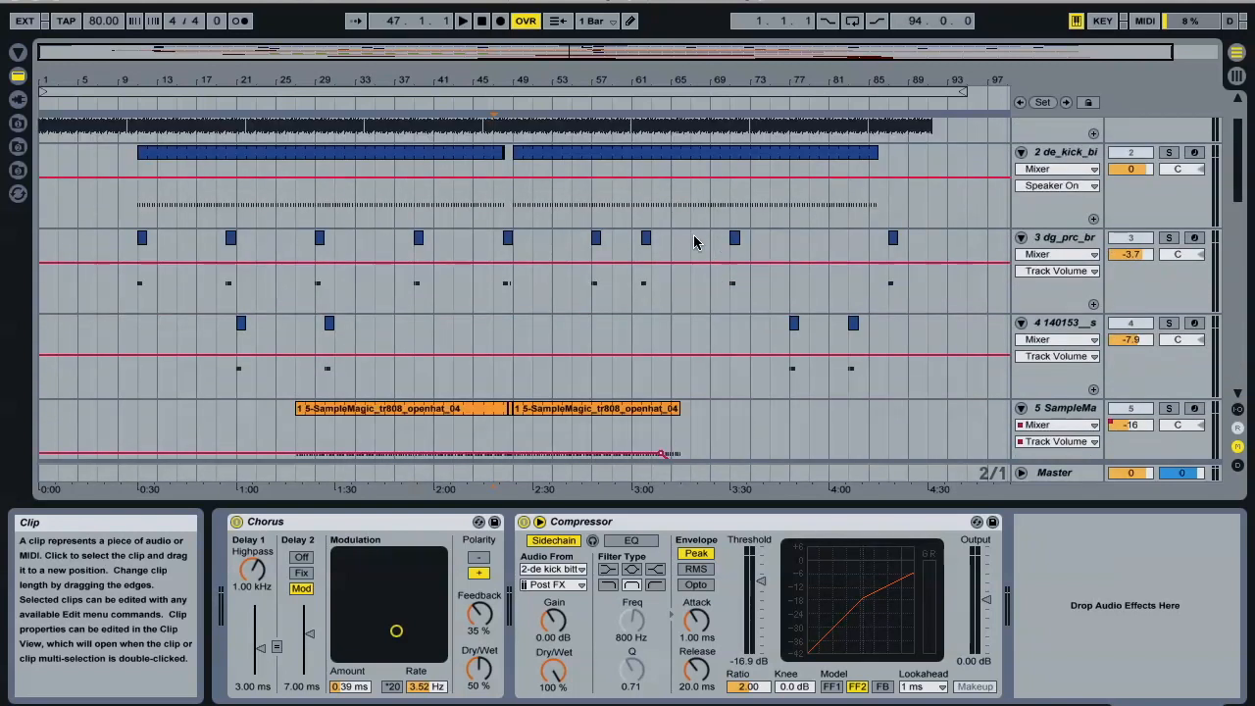
scroll(599, 250, down, 4)
scroll(598, 250, down, 2)
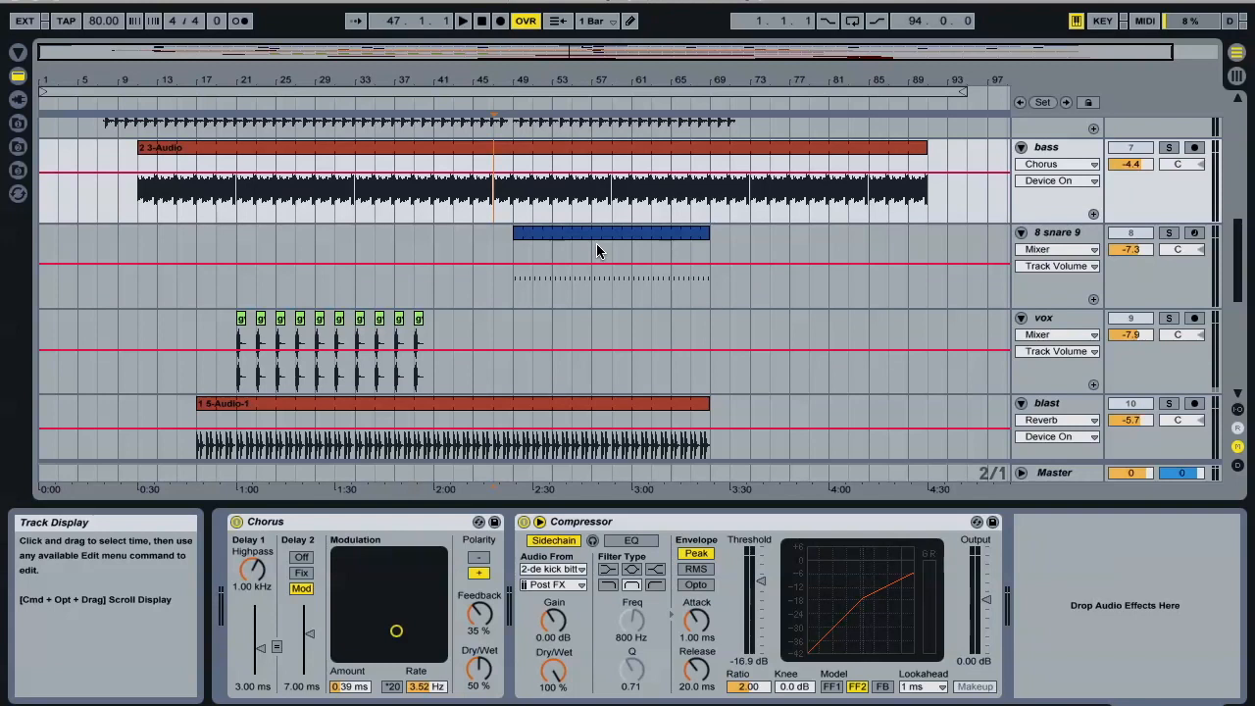
Step: Play from bar 47 and unsolo the ebow track to hear it within the full mix
scroll(596, 245, up, 6)
key(space)
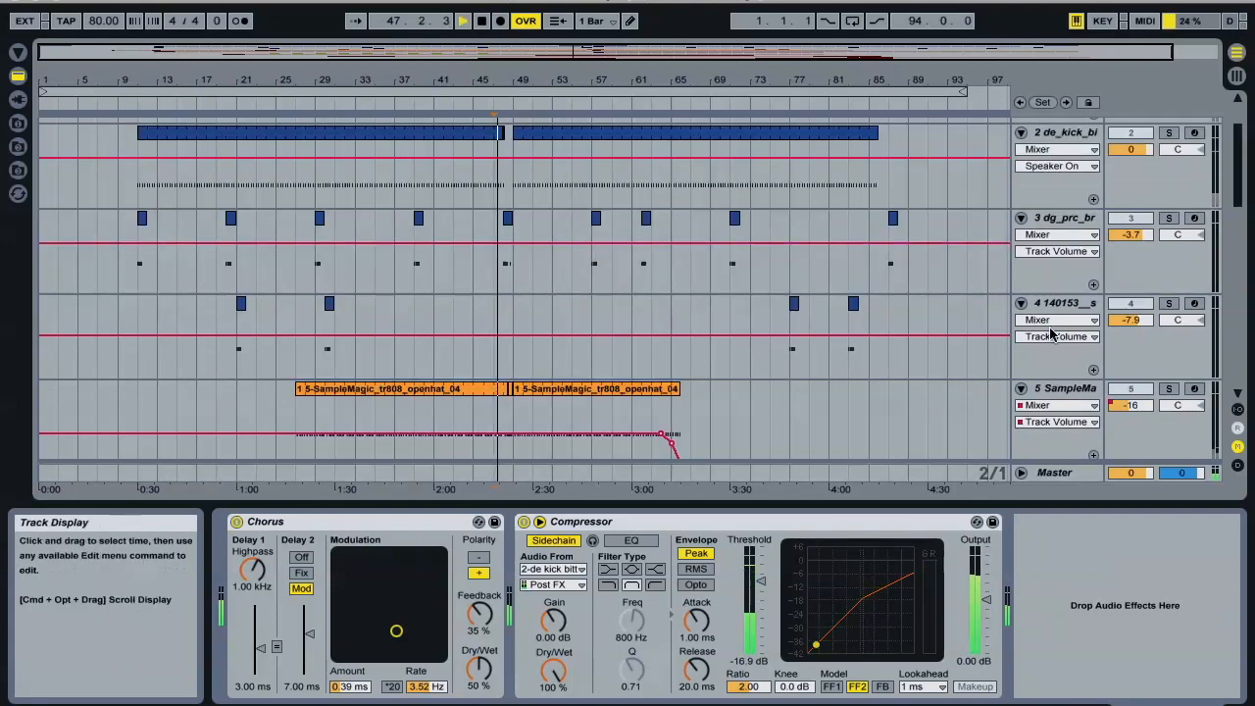
scroll(1079, 324, down, 9)
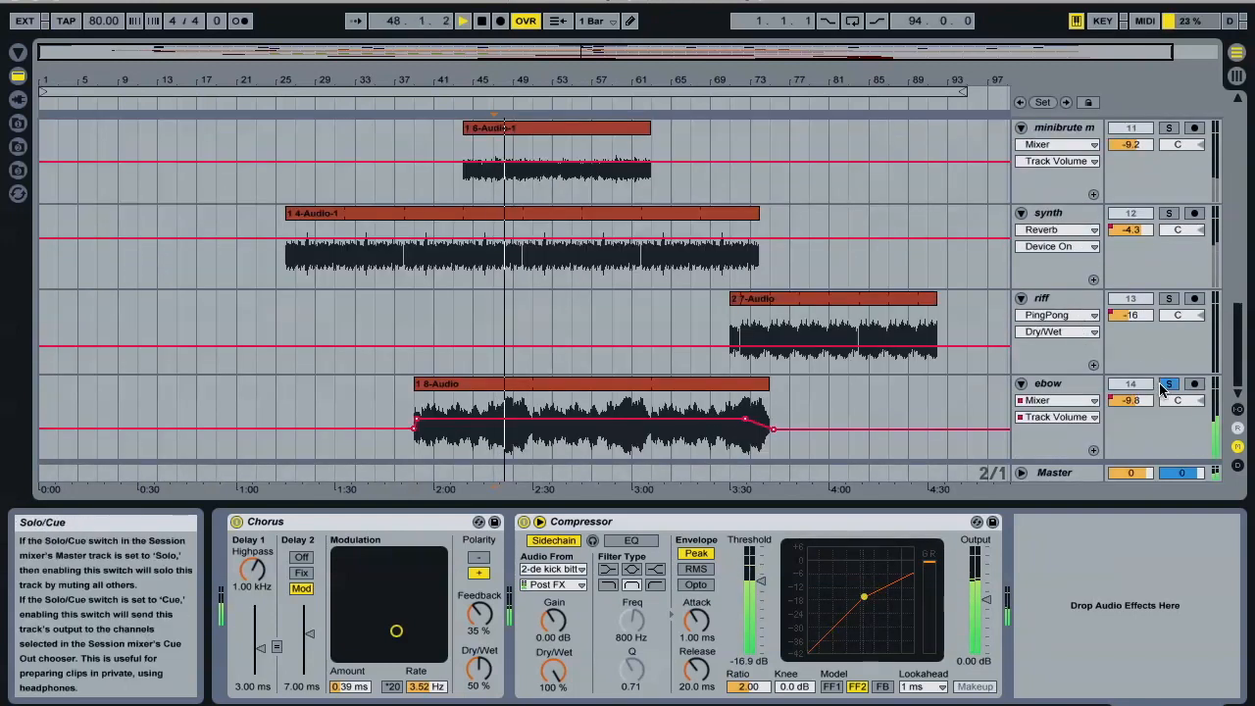
scroll(605, 291, up, 10)
key(space)
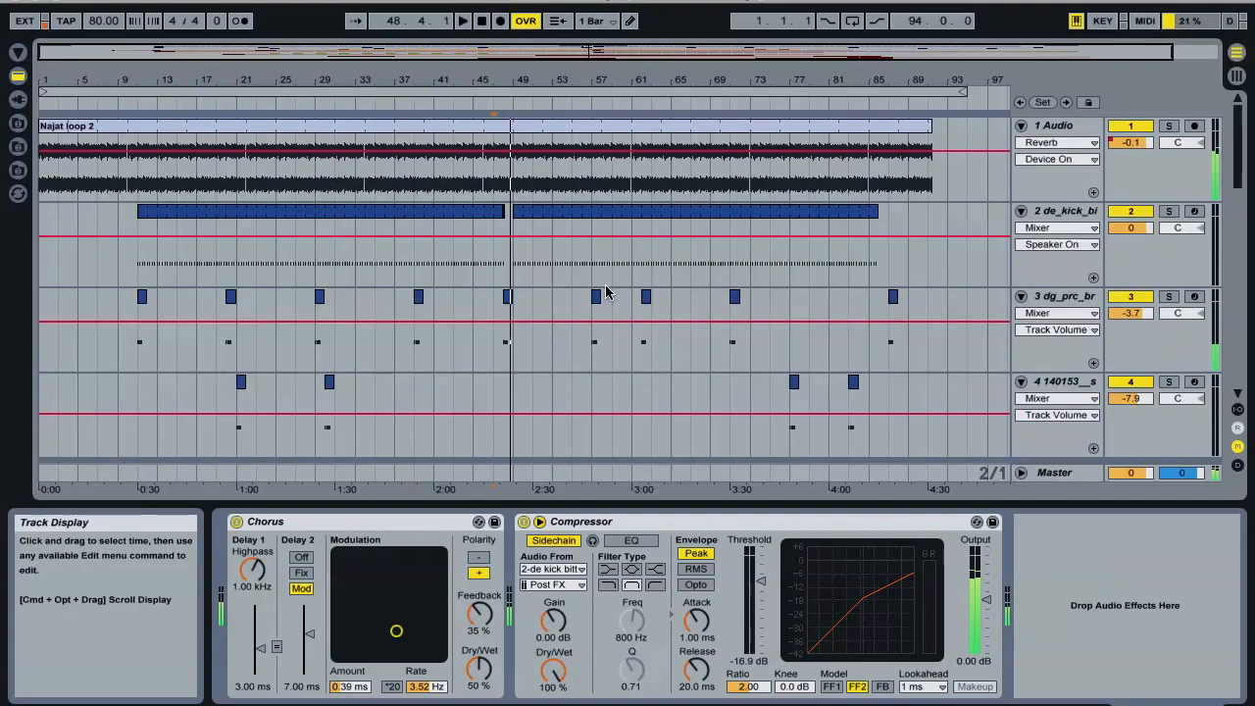
Step: Play the full mix from bar 46 beat 3 through the gap in the kick clips at bar 48
drag(468, 47, 567, 122)
click(422, 281)
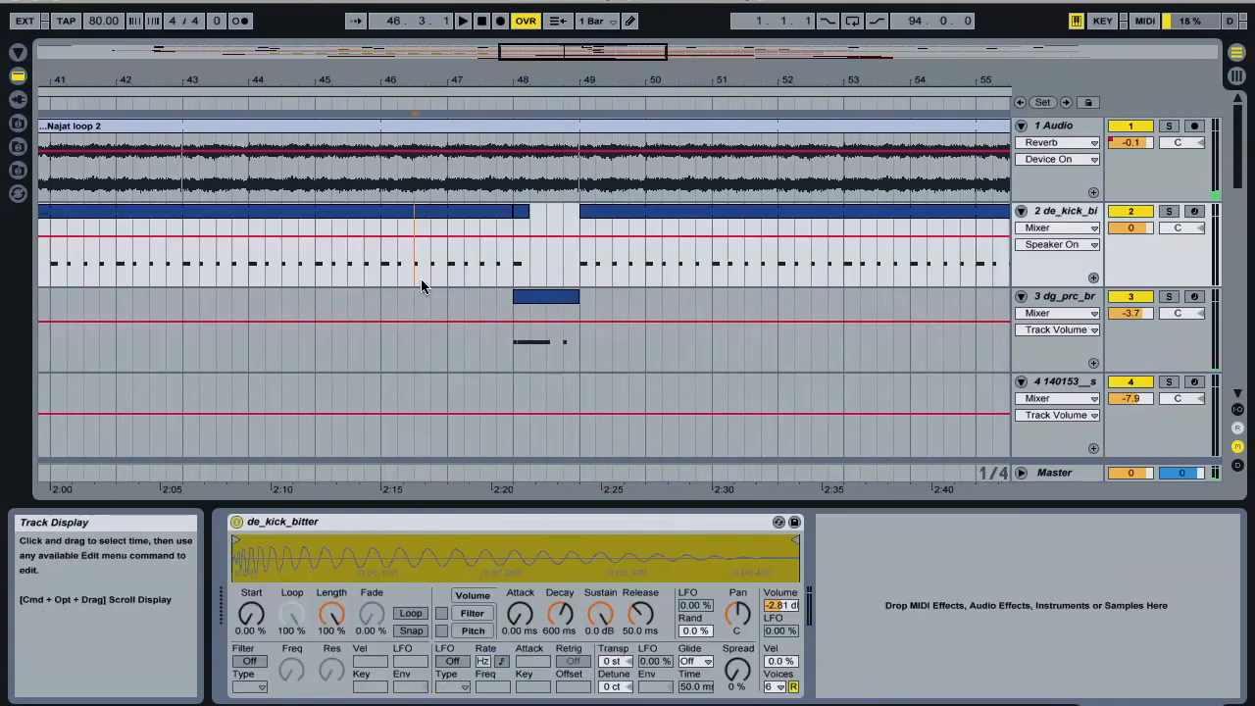
key(space)
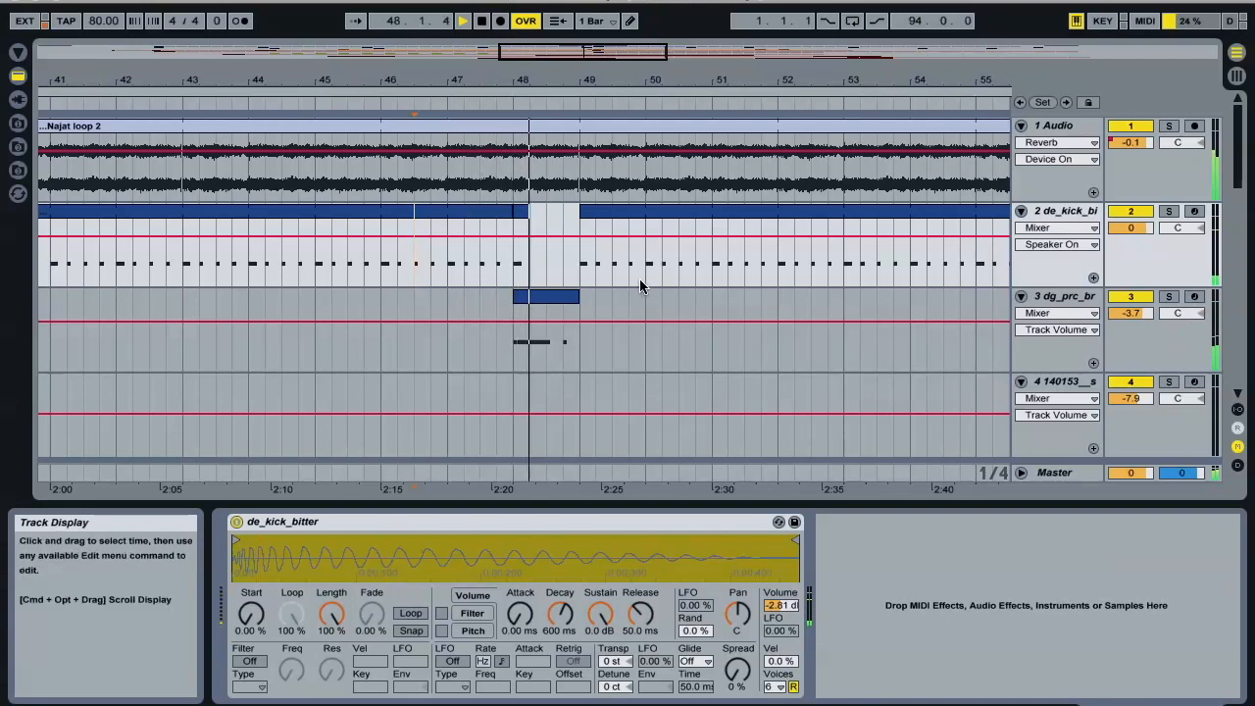
scroll(640, 279, down, 3)
key(space)
scroll(640, 284, down, 2)
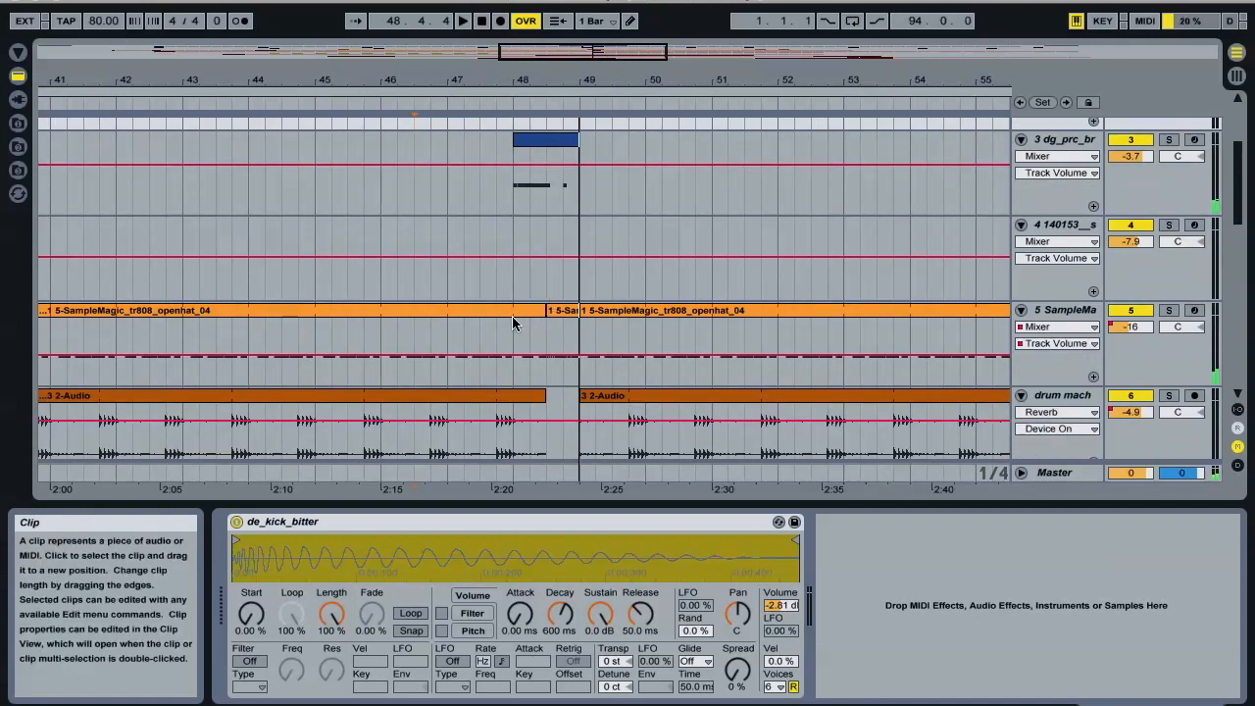
Step: Solo the SampleMagic tr808 open-hat track and play it from bar 47 beat 3
click(479, 332)
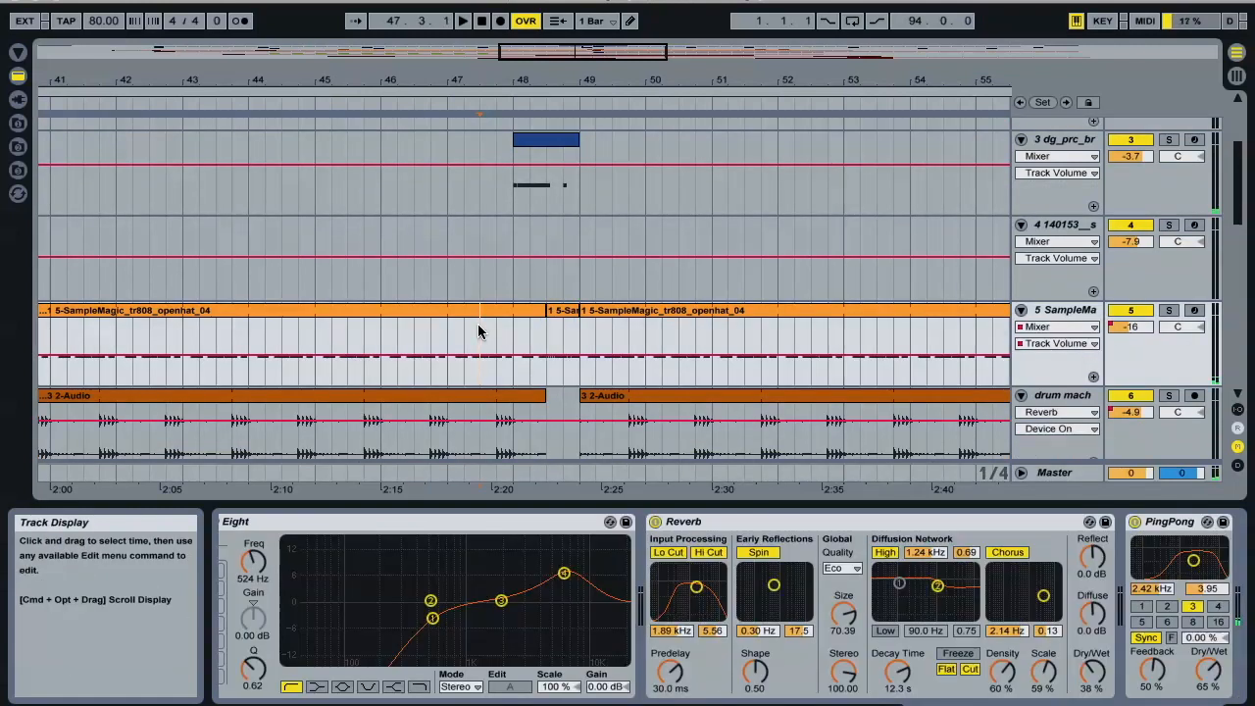
click(1168, 310)
scroll(687, 235, down, 3)
key(space)
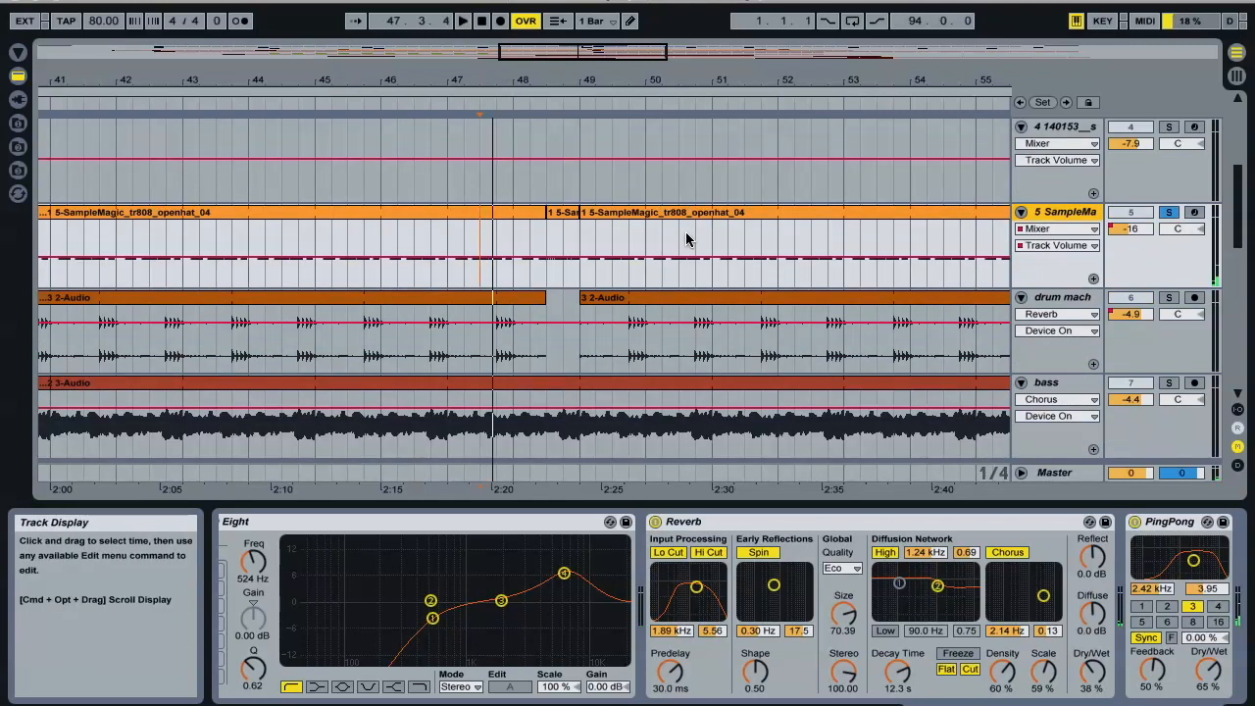
Step: Open the notes of the short open-hat fill clip before bar 49 and play it soloed
click(566, 212)
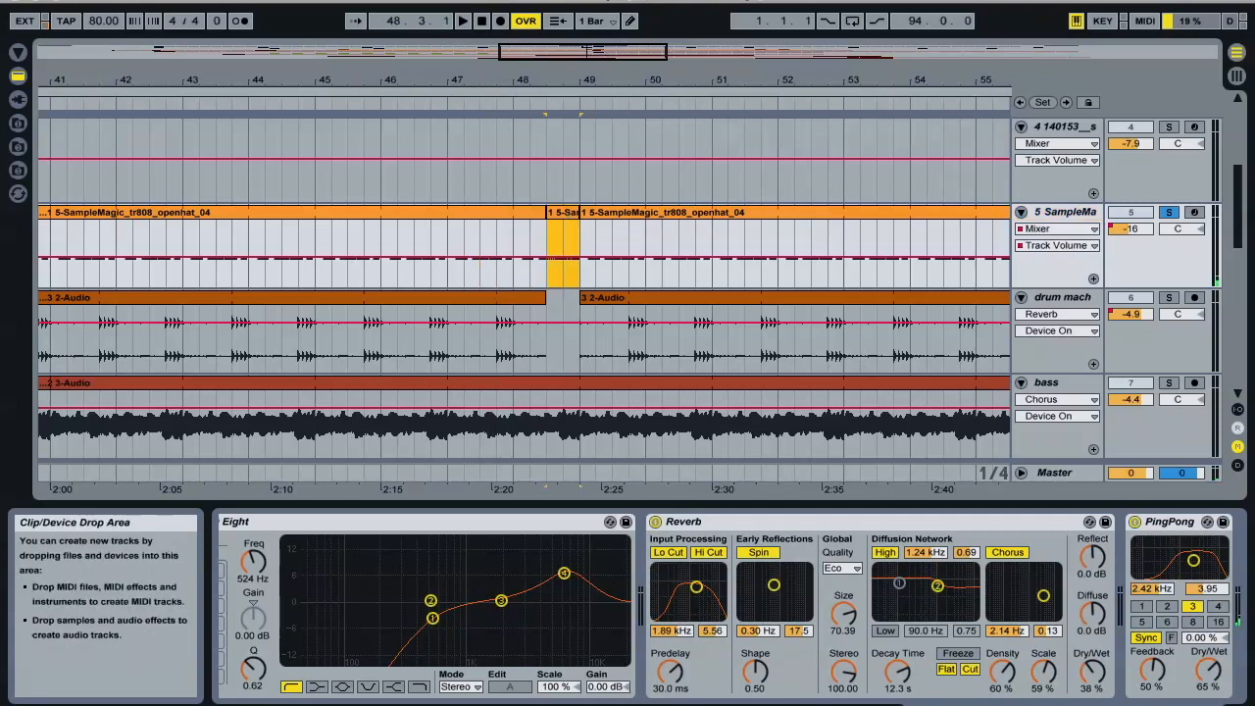
click(755, 704)
key(space)
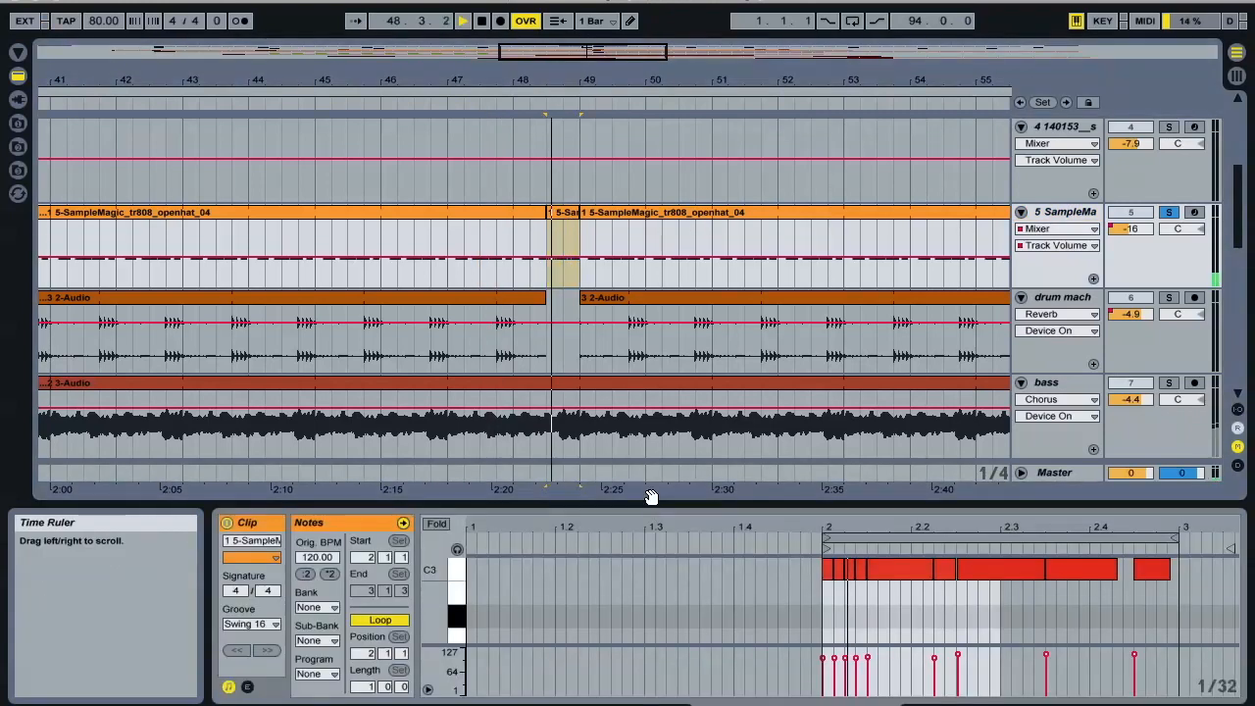
key(space)
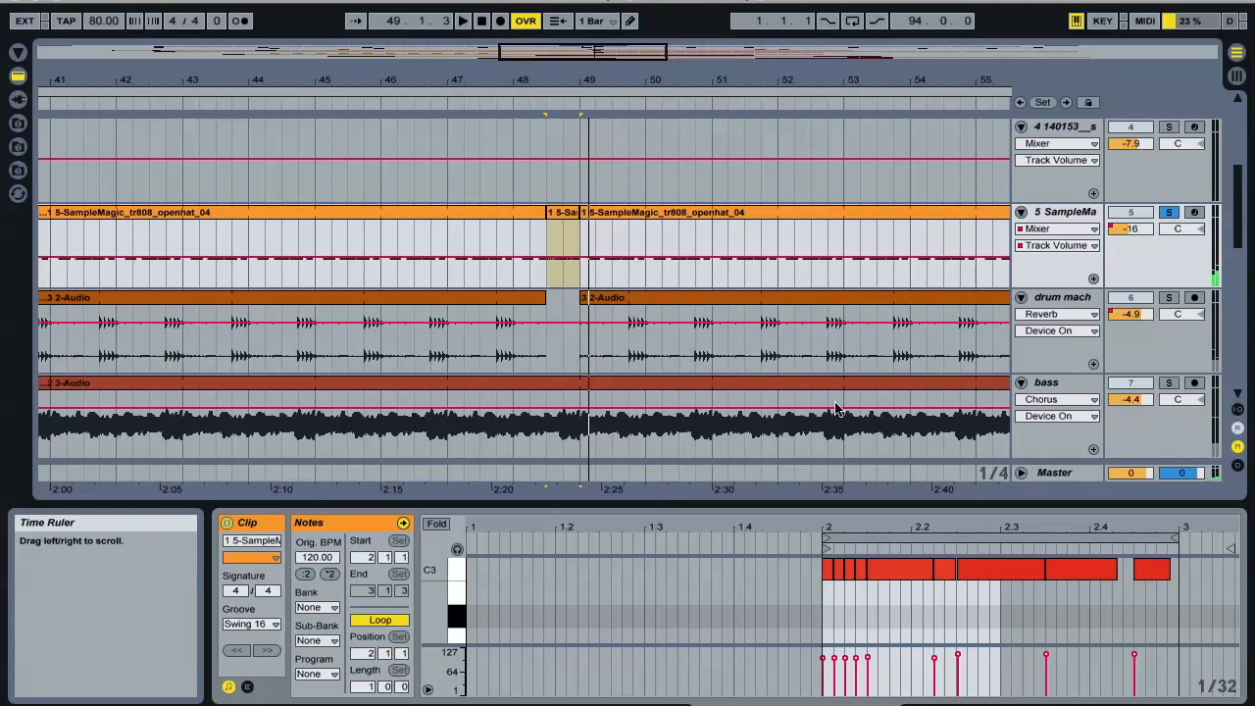
Step: Unsolo the open-hat track and play the full mix from bar 46 beat 3 while reviewing the lower tracks
click(1168, 212)
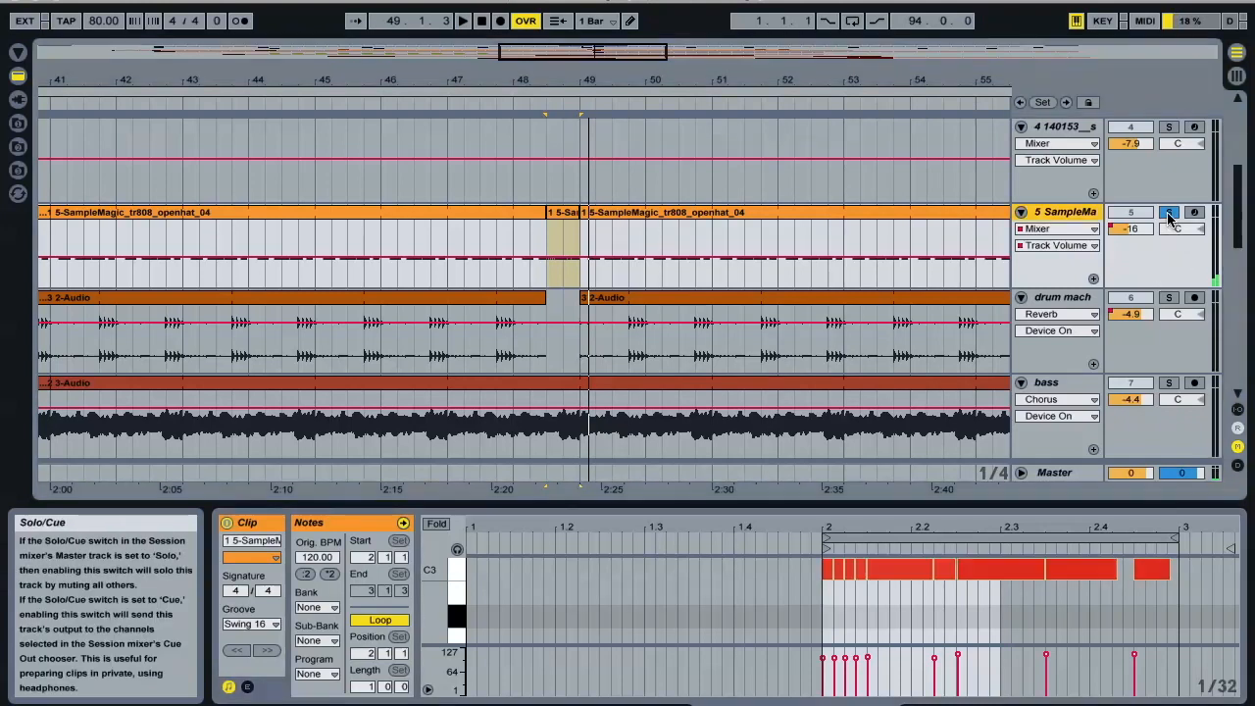
click(410, 180)
key(space)
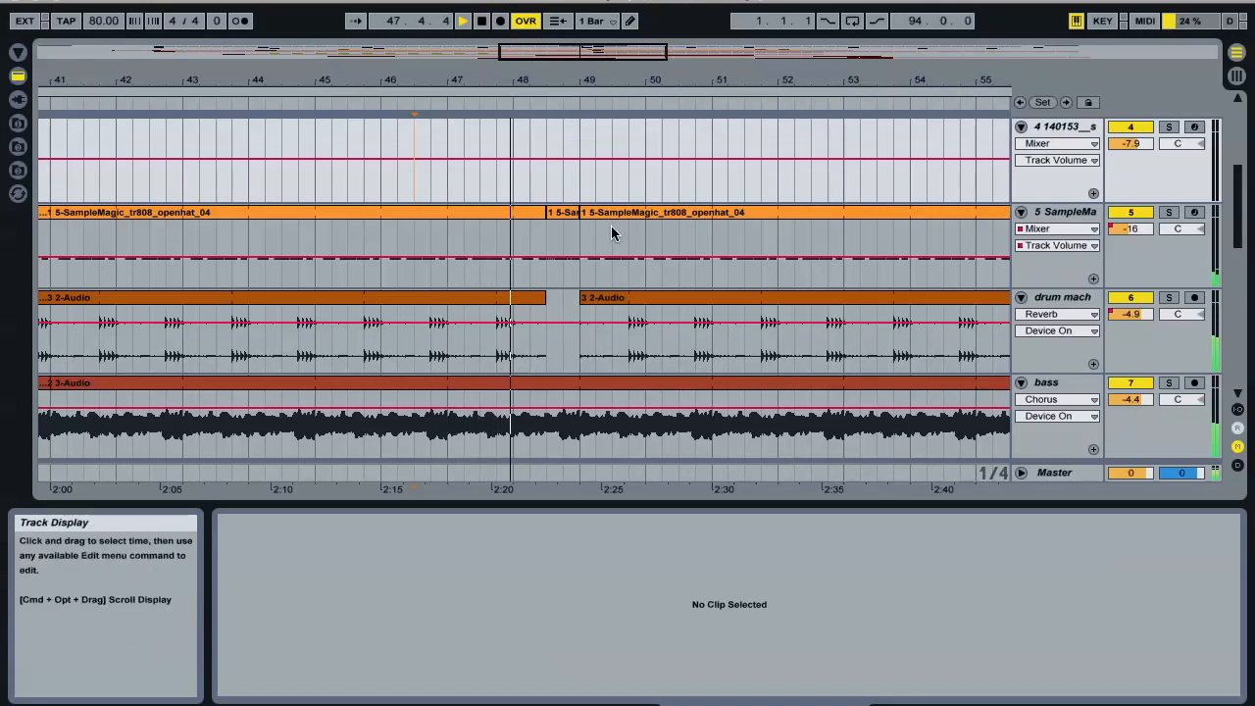
scroll(611, 229, down, 4)
scroll(611, 232, down, 3)
scroll(611, 232, up, 2)
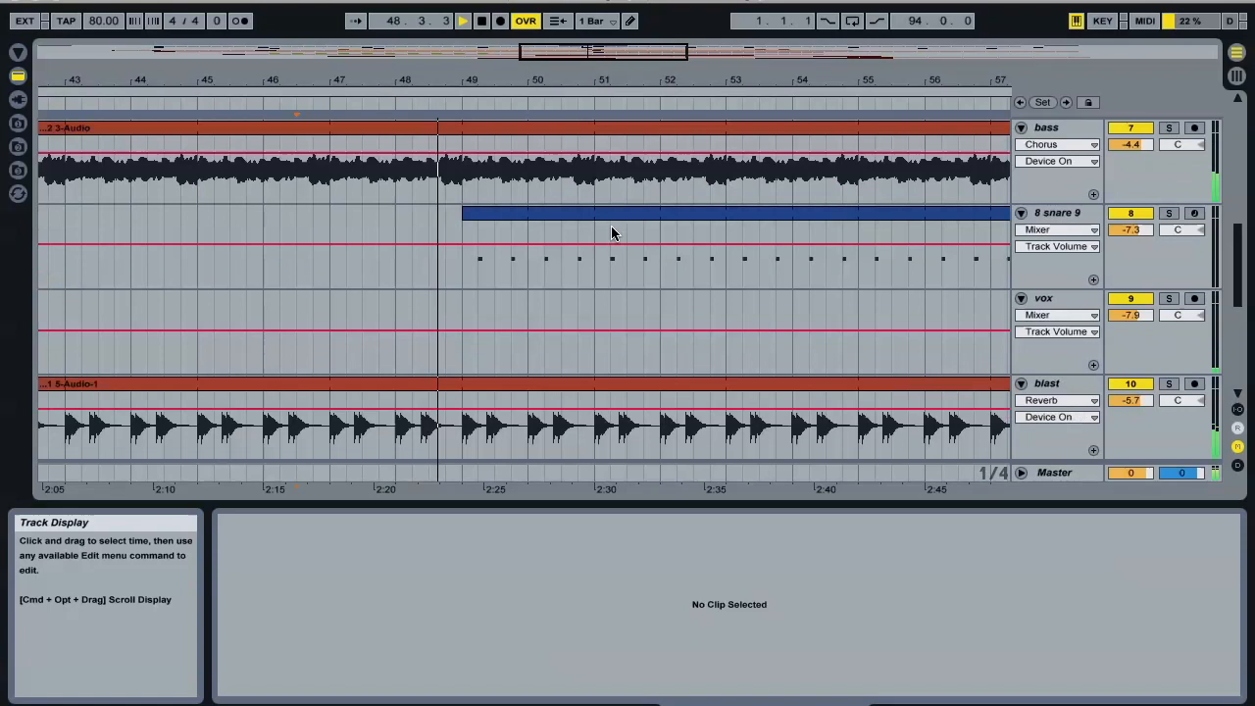
scroll(611, 233, down, 4)
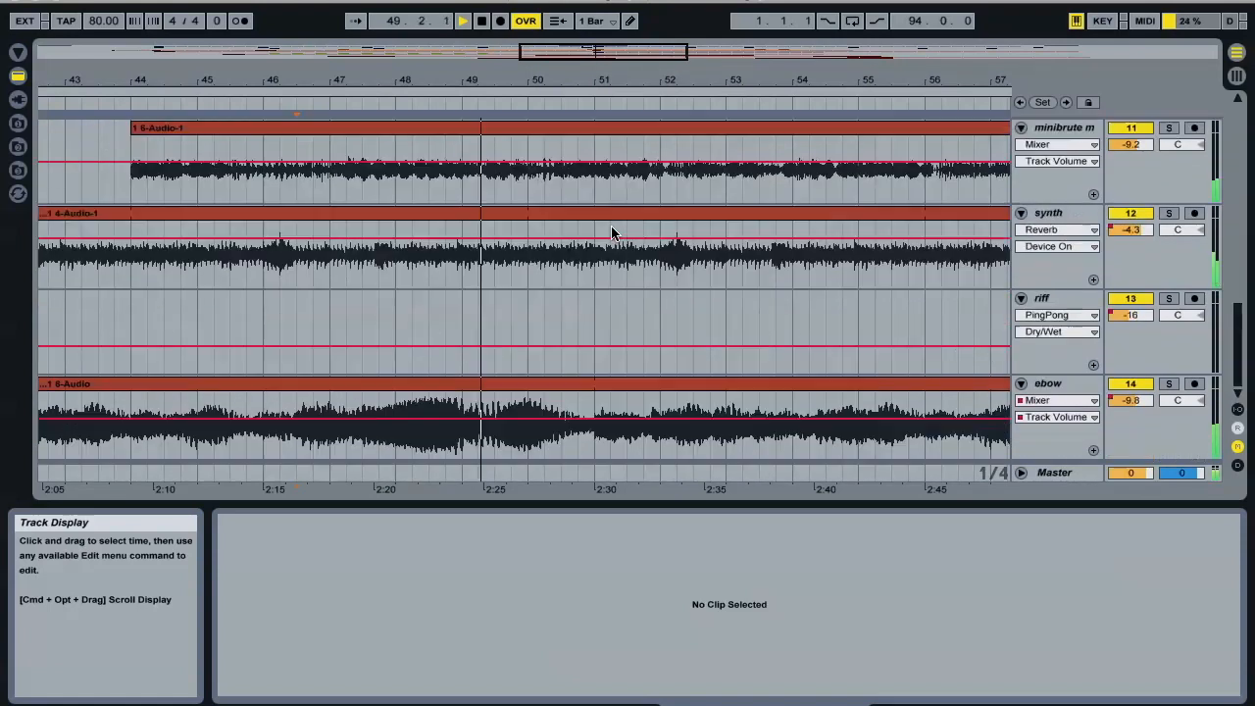
scroll(611, 233, up, 3)
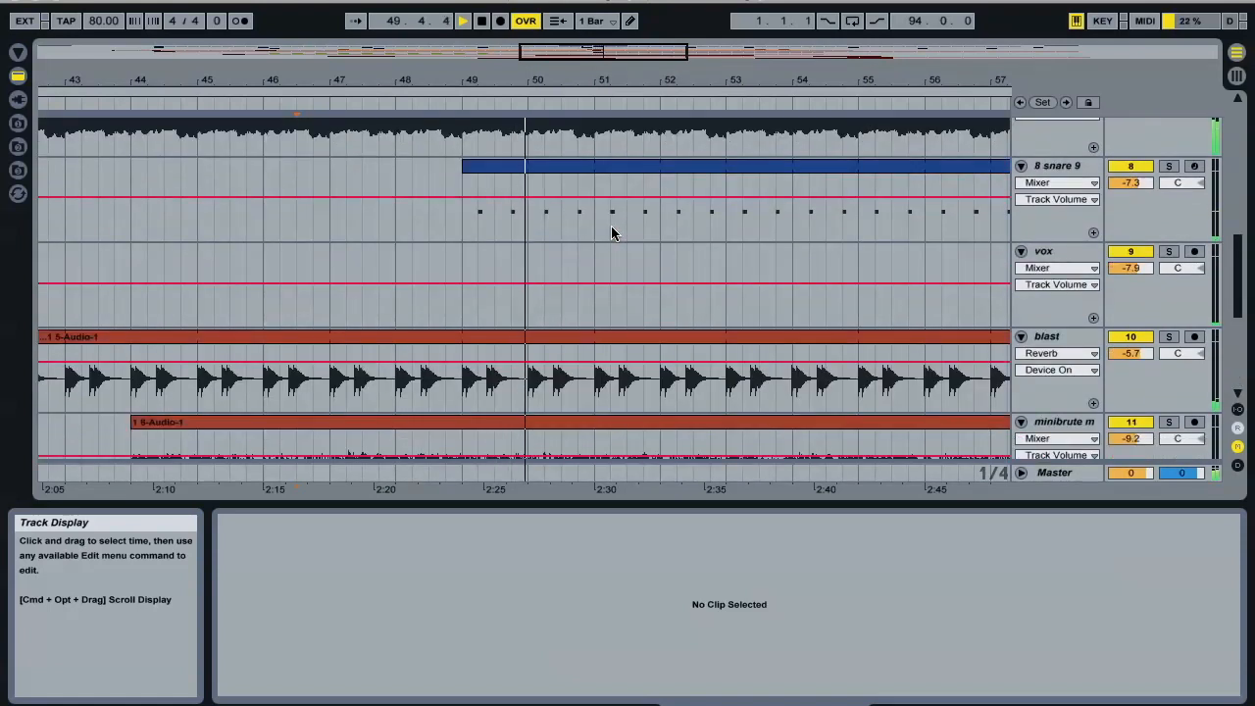
scroll(611, 232, up, 2)
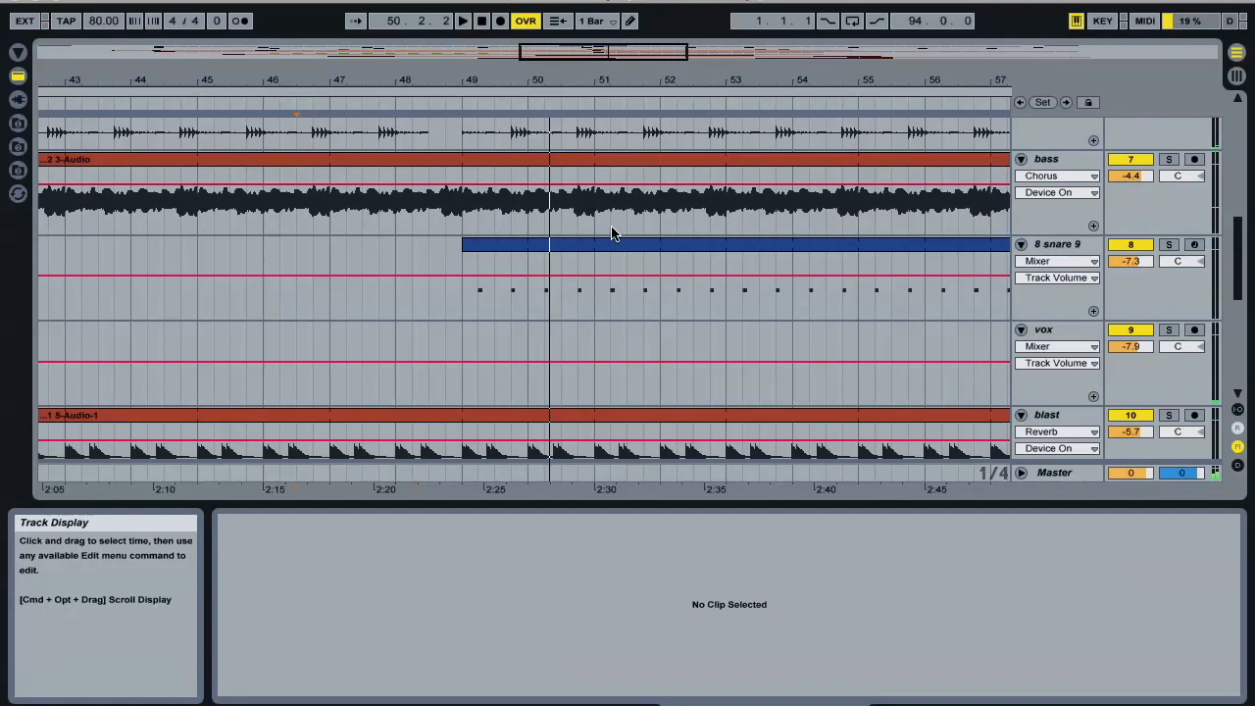
Step: Show the snare 9 clip's notes and play from bar 49 with the de_kick_bitter track soloed
click(671, 242)
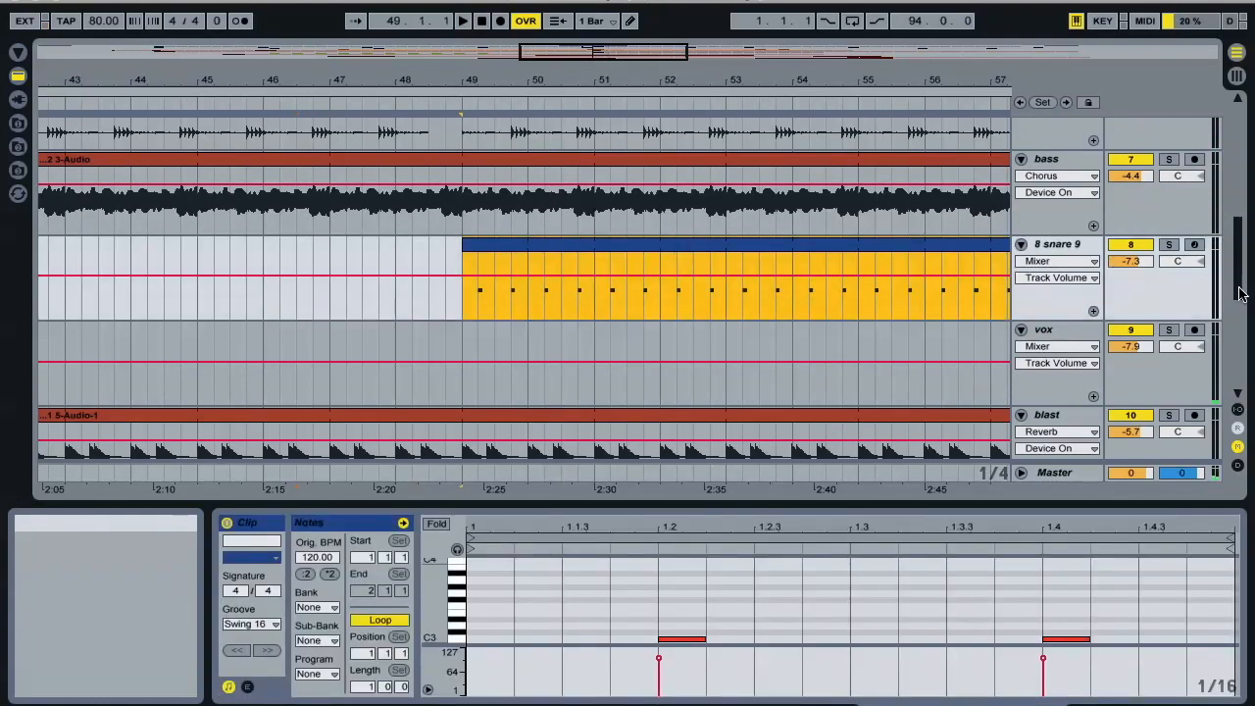
click(798, 265)
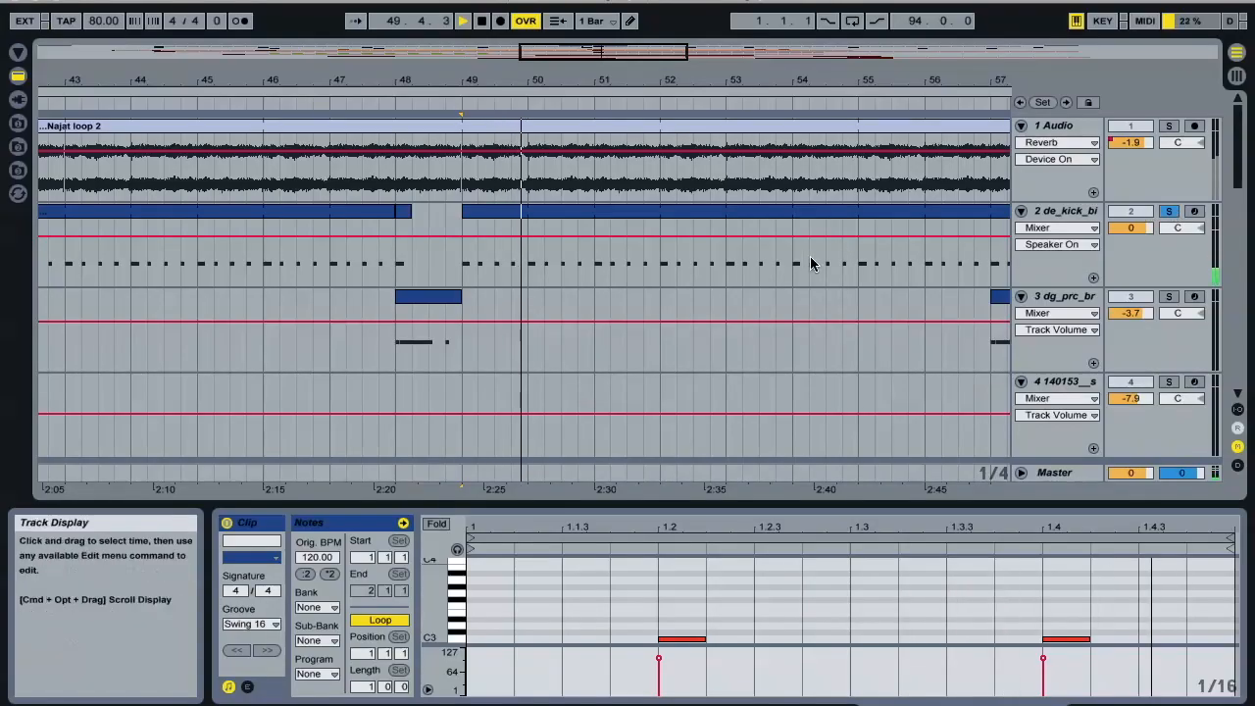
Step: Show the soloed snare 9 track's devices and play its clip from bar 49
scroll(679, 301, down, 10)
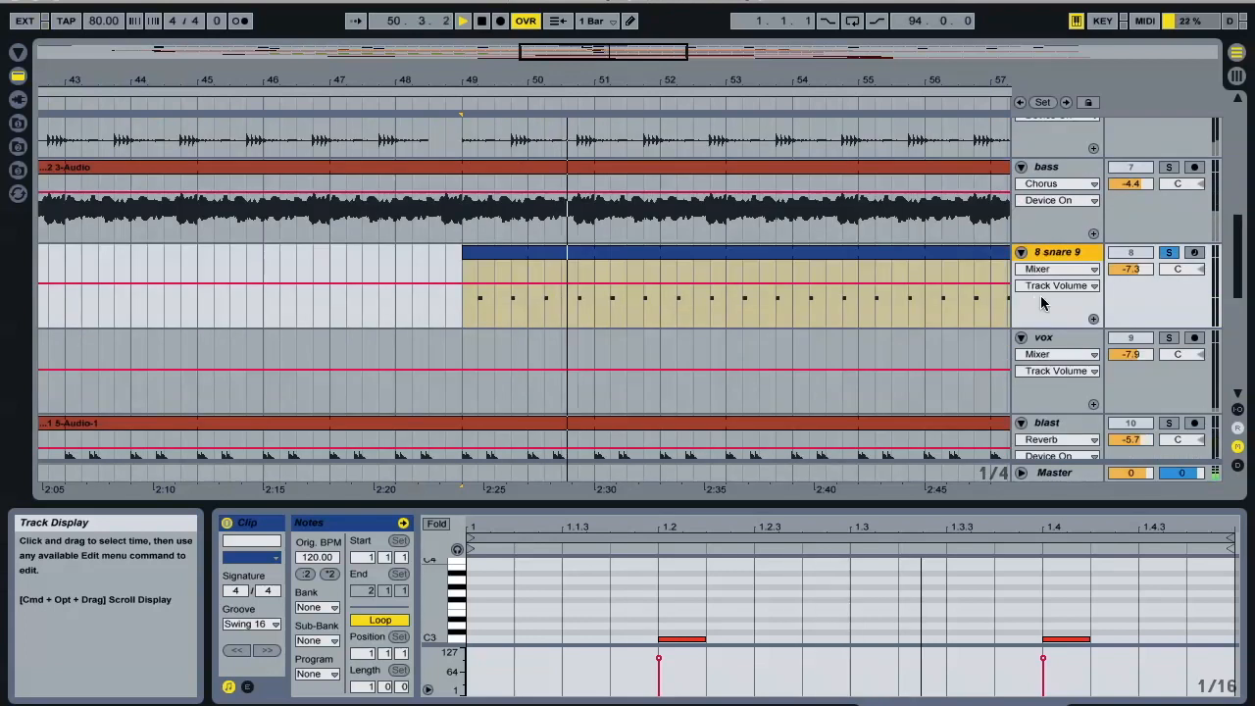
click(1132, 704)
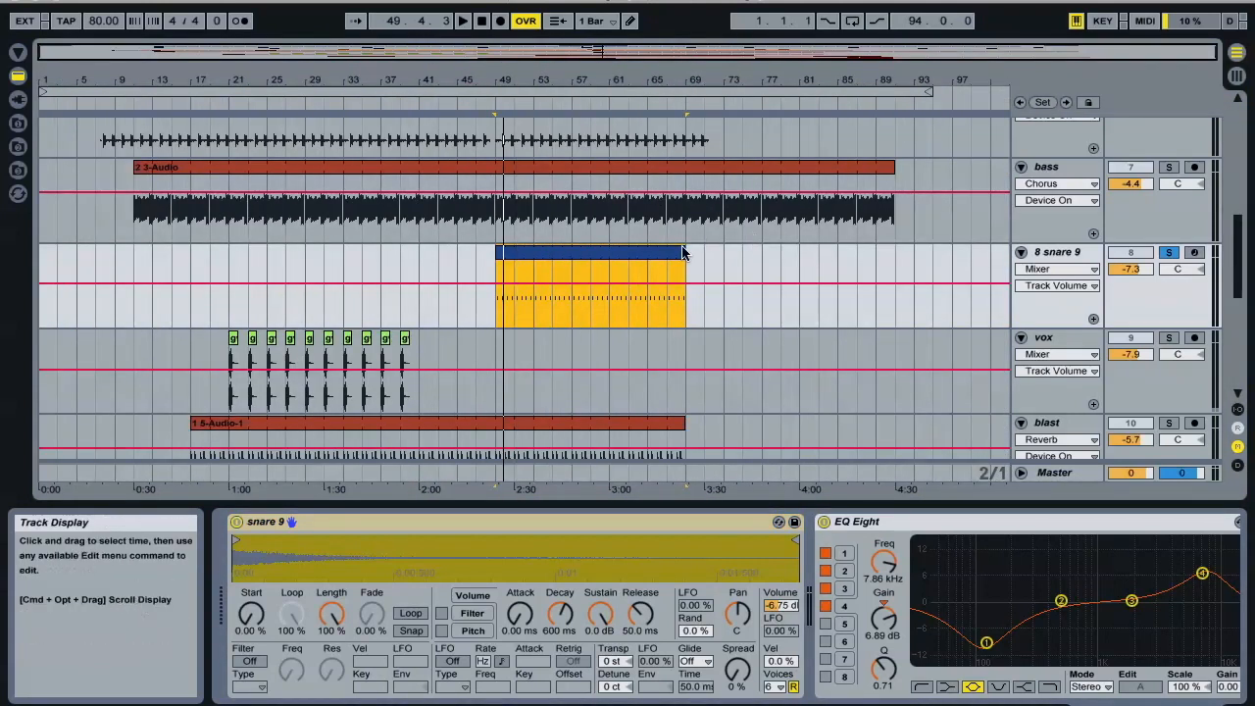
scroll(677, 254, up, 1)
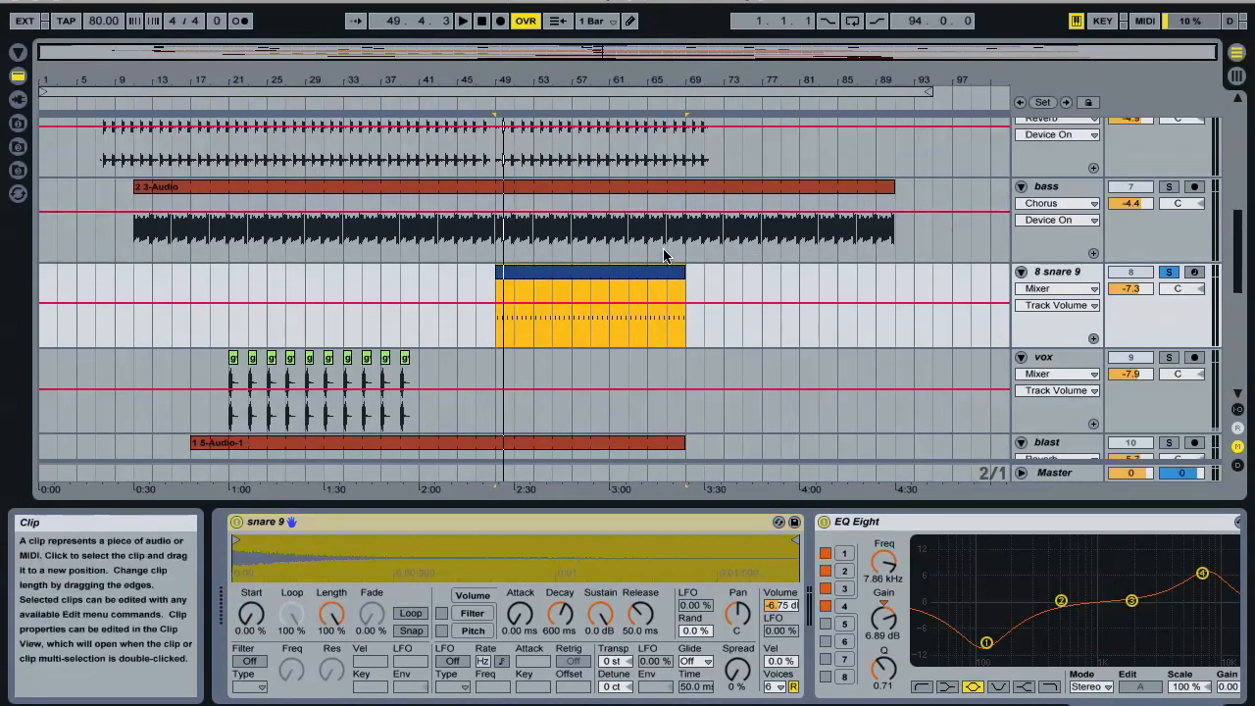
mouse_move(602, 54)
mouse_down()
mouse_move(605, 108)
mouse_move(603, 60)
mouse_up()
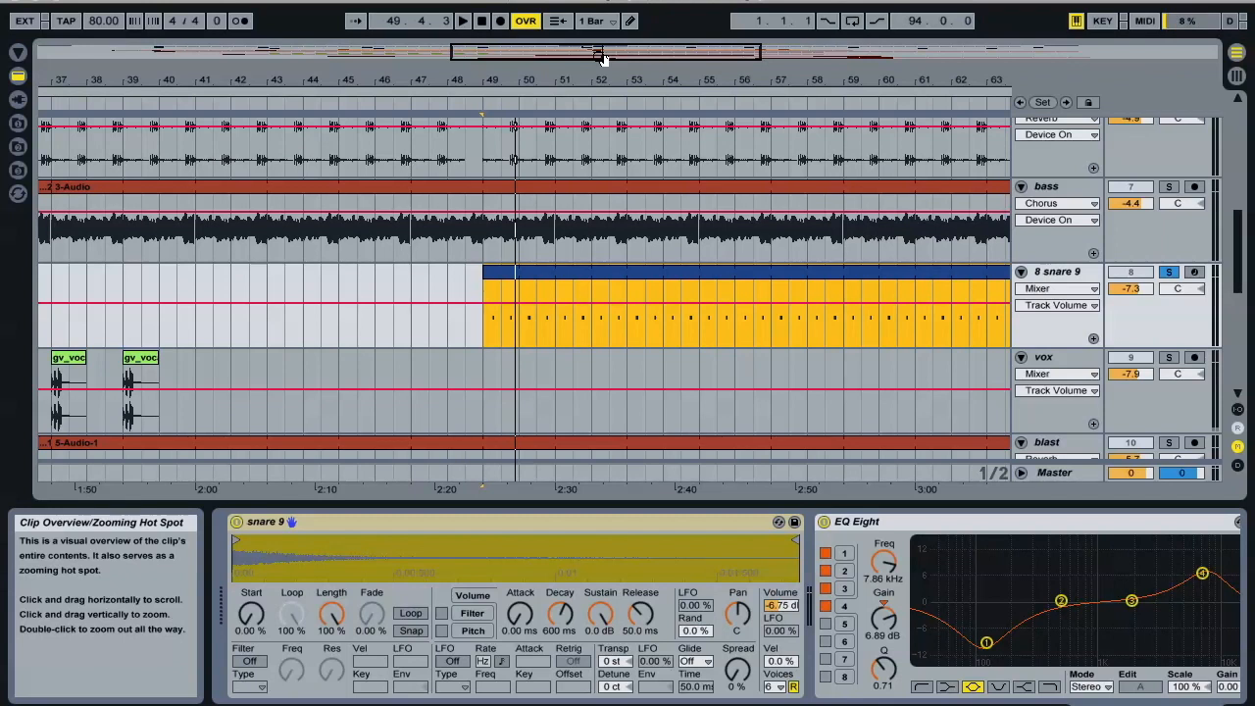
key(space)
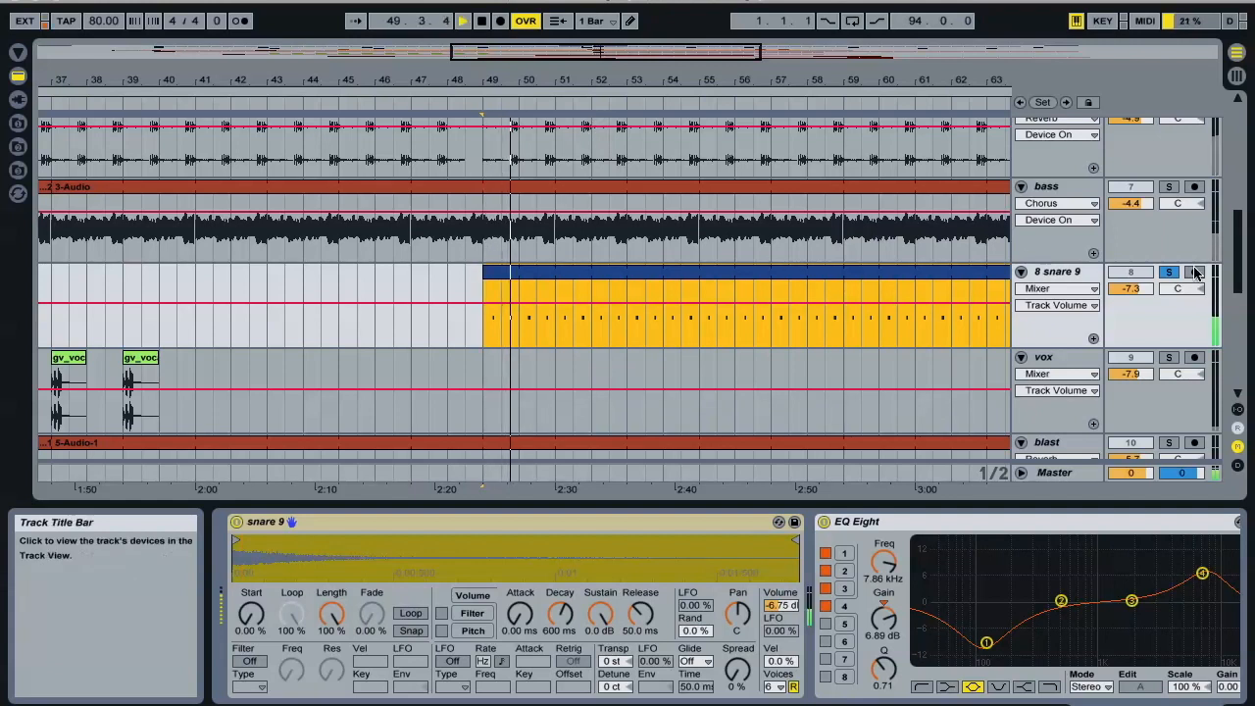
Step: Unsolo the snare 9 track and play the full mix from around bar 50 while reviewing the drum, minibrute, synth and ebow tracks
click(1064, 272)
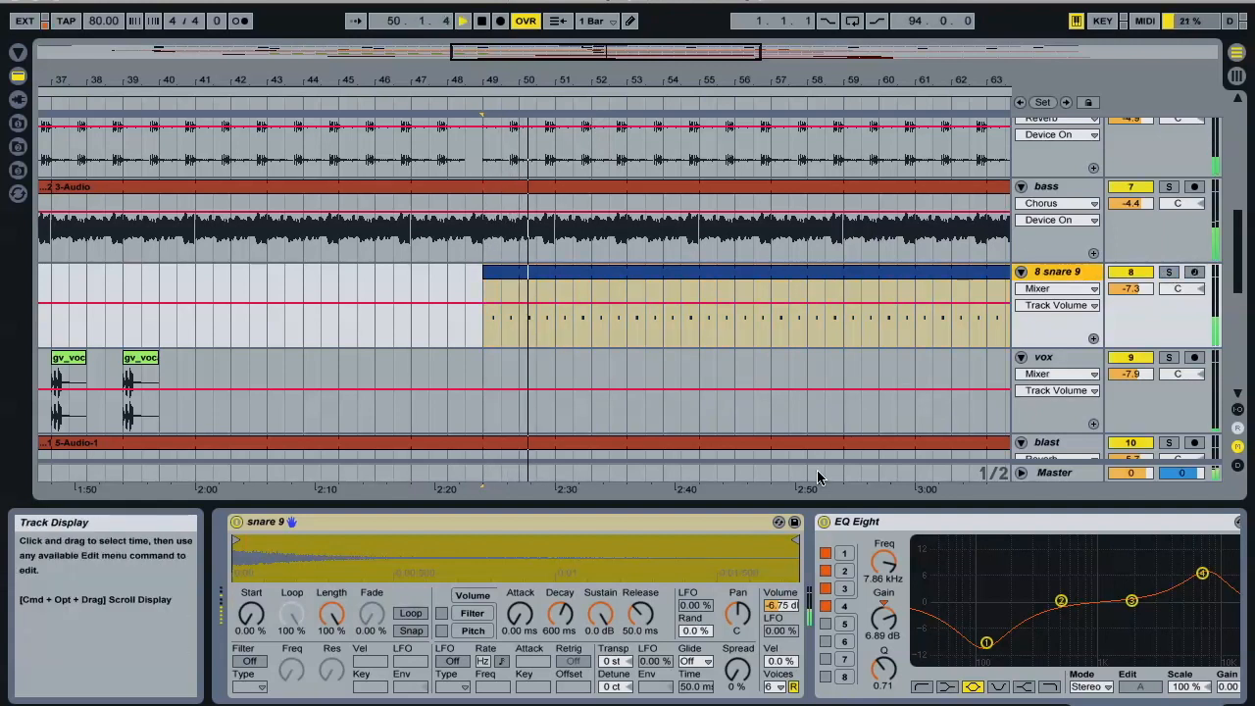
click(763, 524)
scroll(718, 203, up, 10)
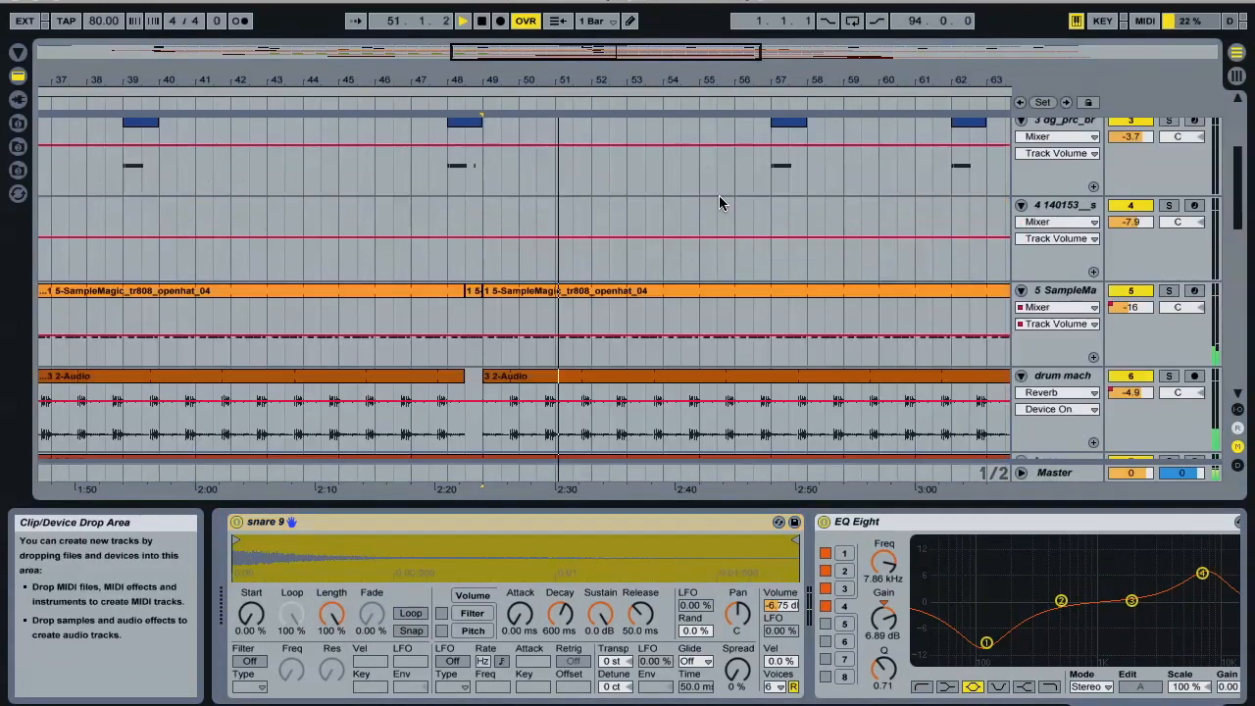
scroll(719, 203, down, 15)
scroll(719, 203, down, 5)
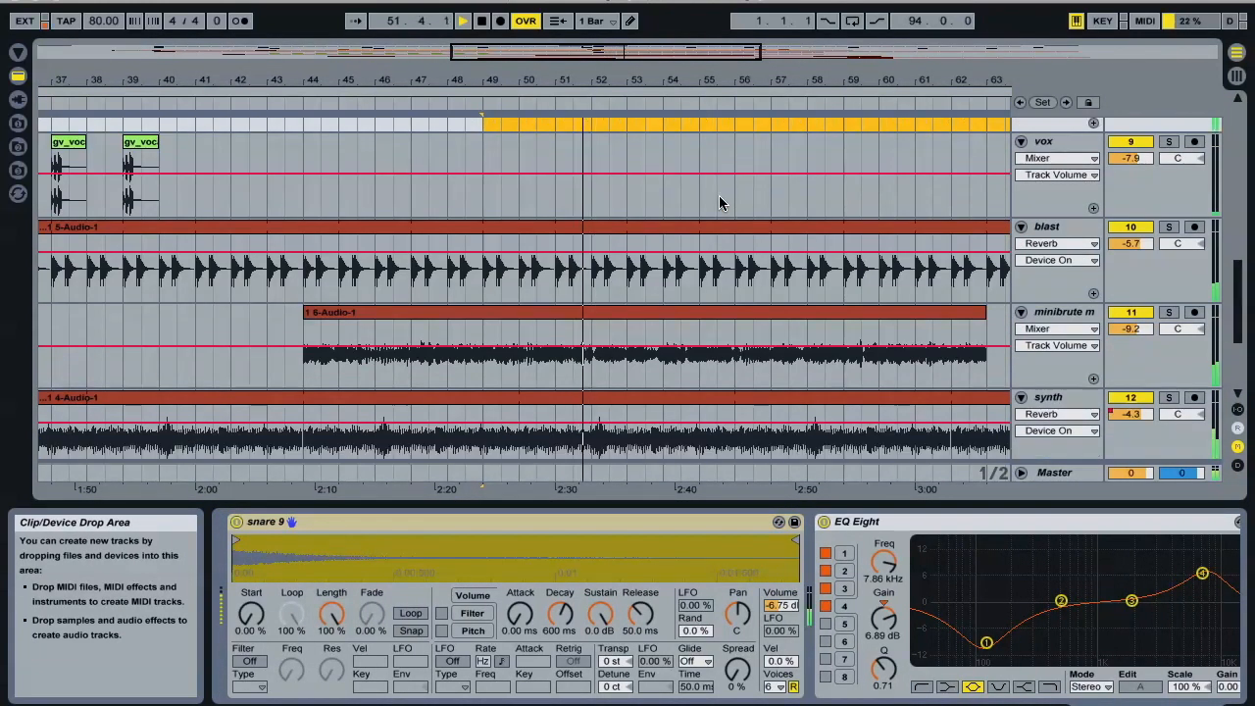
scroll(719, 203, up, 3)
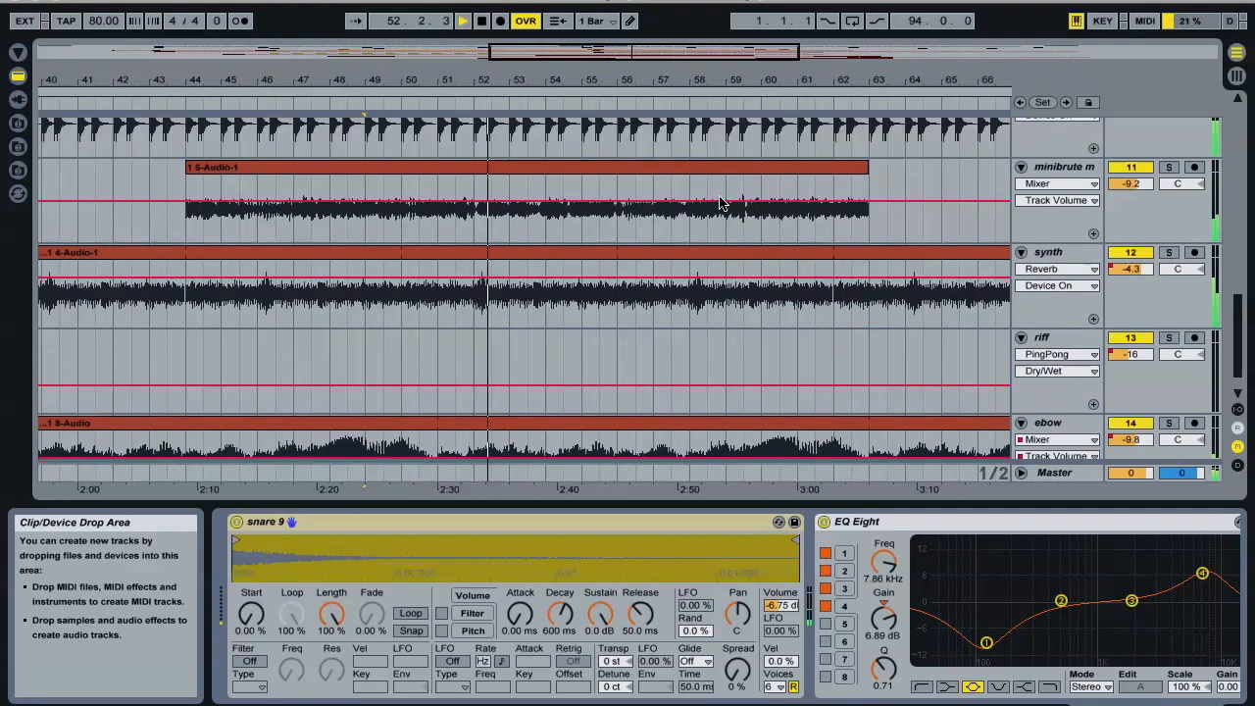
scroll(757, 211, right, 10)
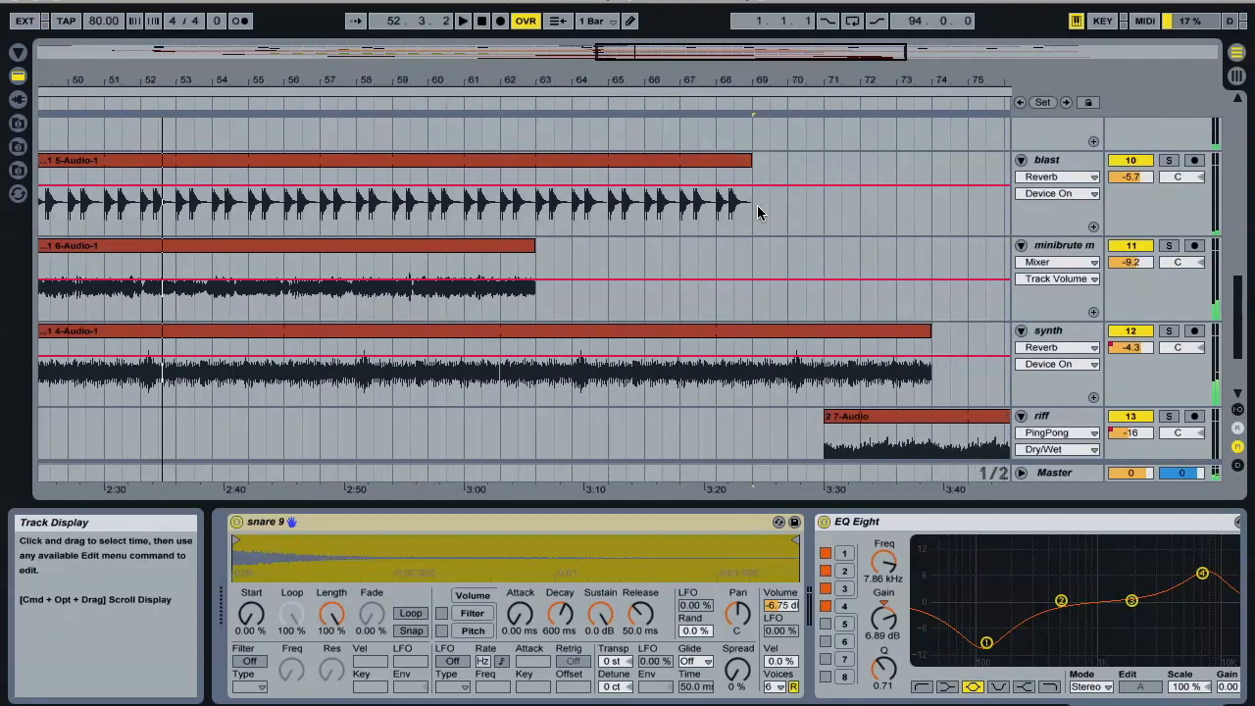
Step: Solo the minibrute track, show its devices and play its clip from bar 44
scroll(757, 211, down, 3)
scroll(757, 213, left, 14)
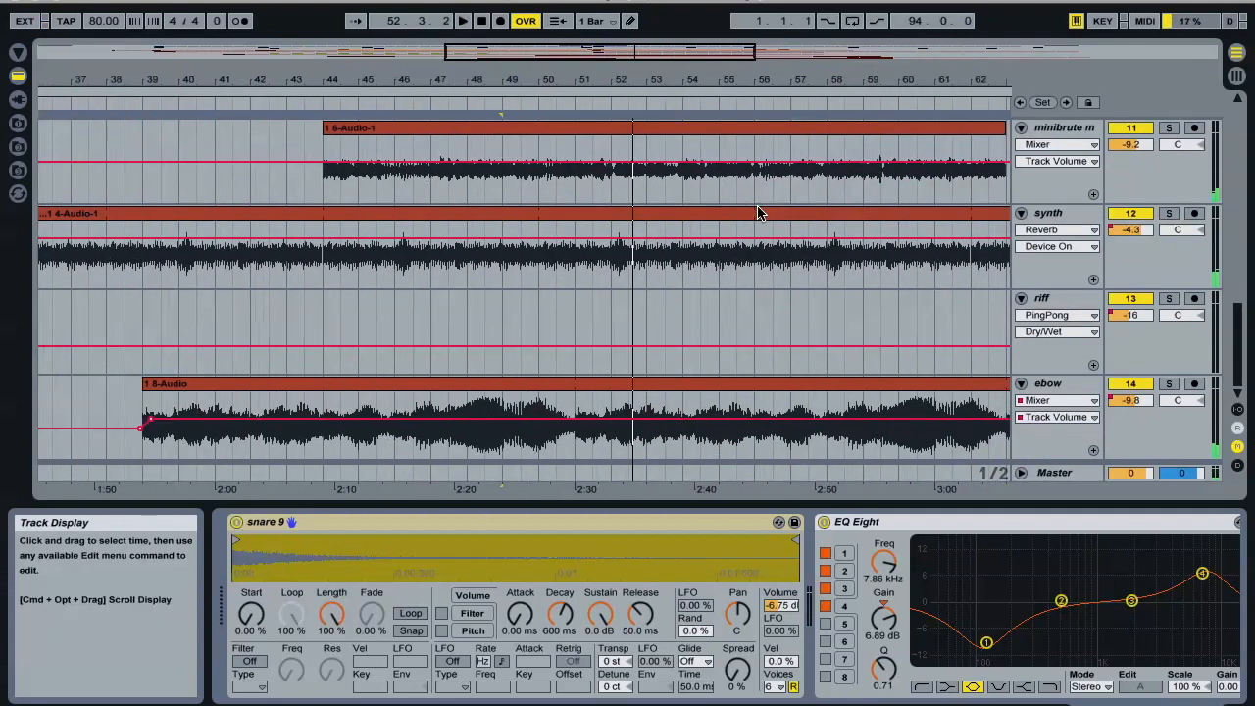
scroll(757, 213, up, 5)
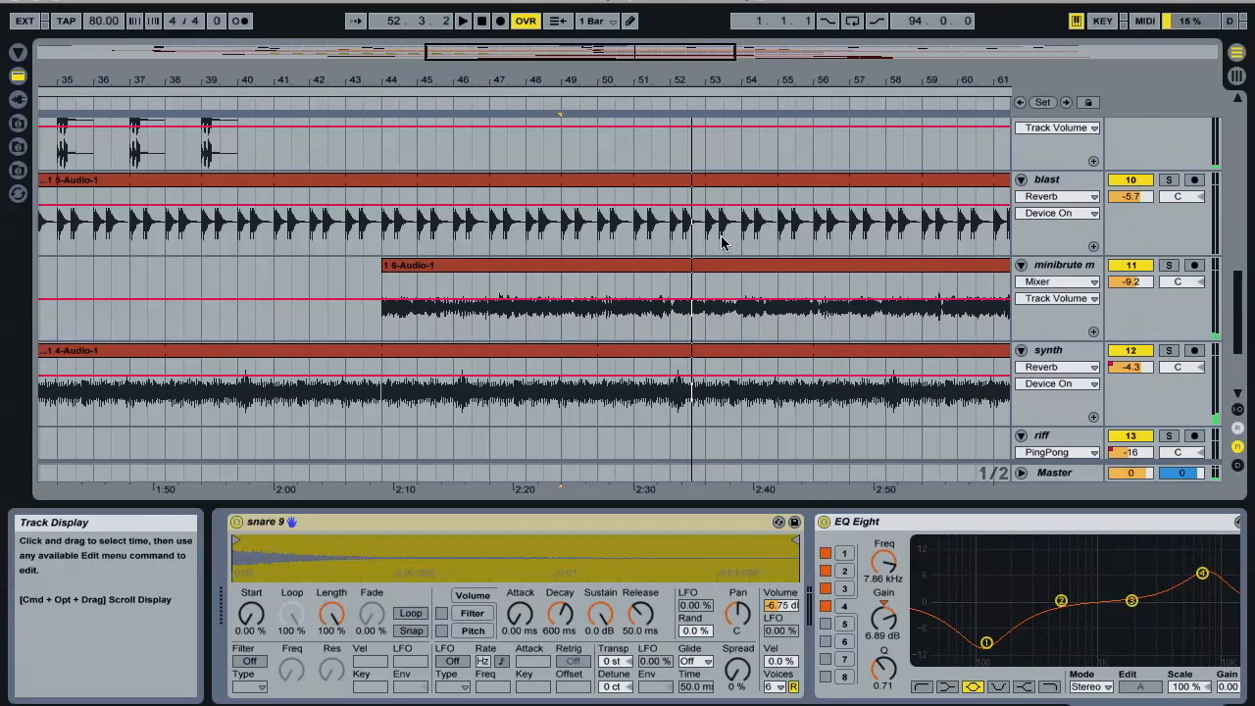
click(359, 272)
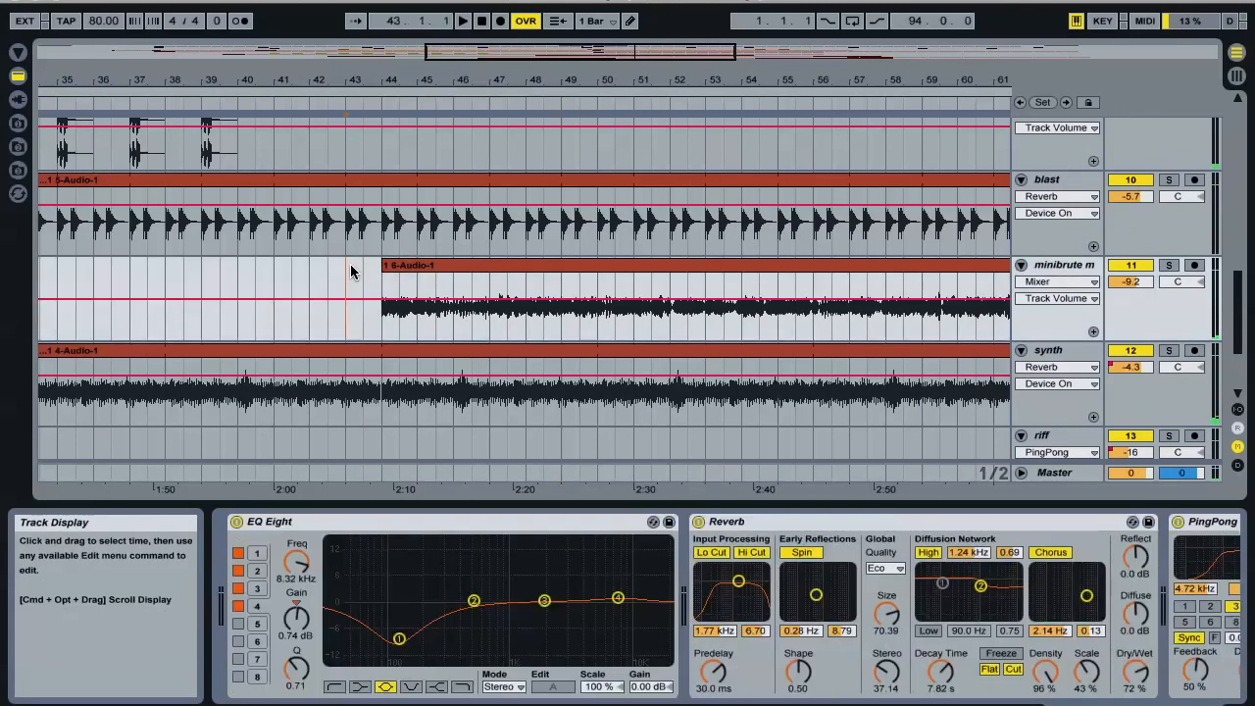
click(1168, 264)
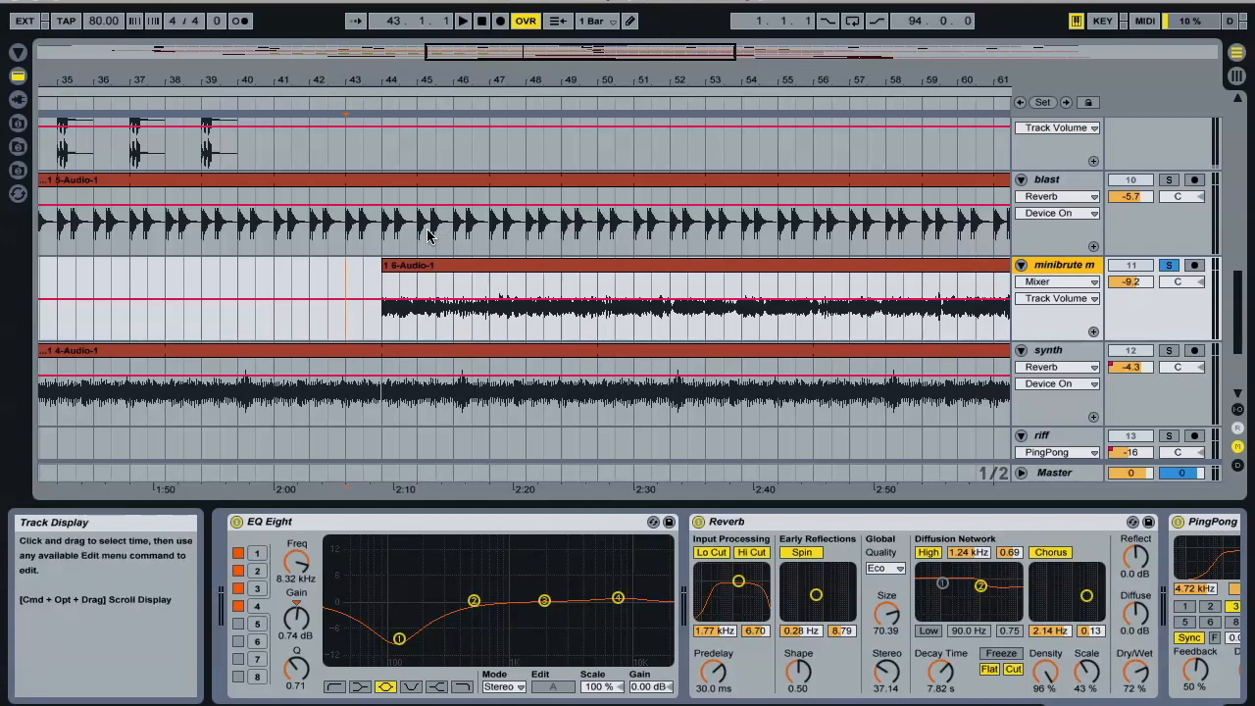
click(406, 266)
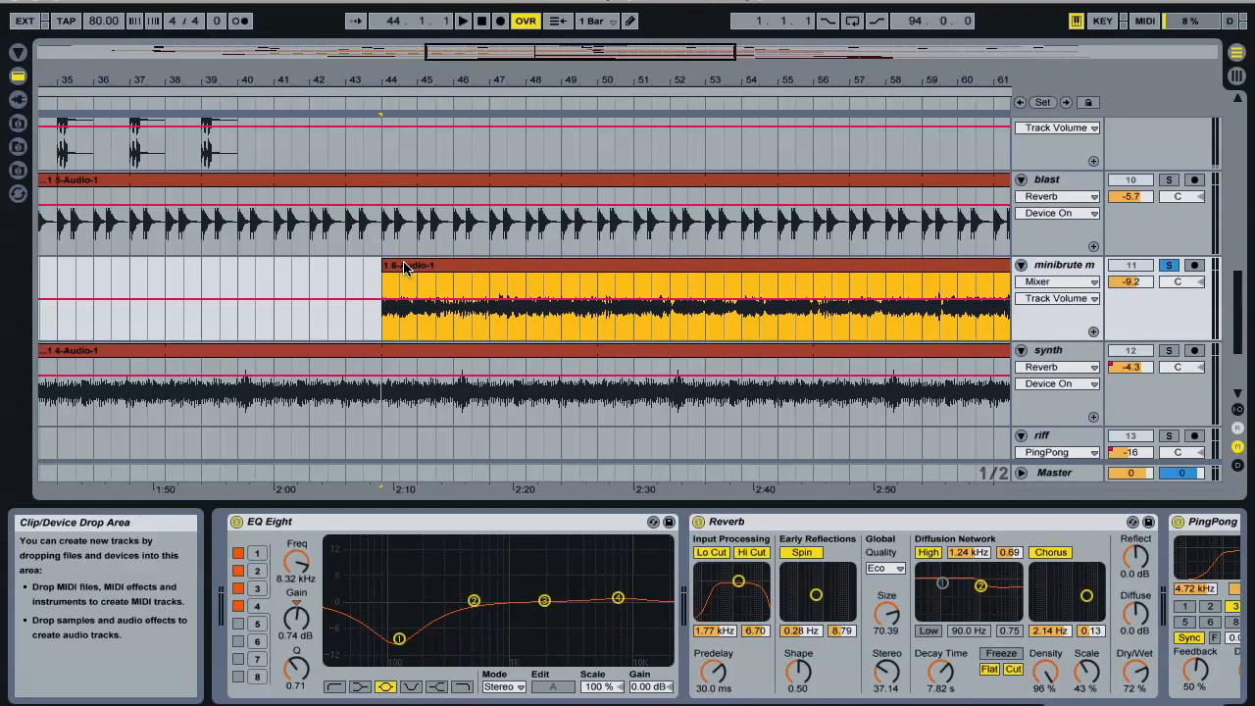
click(360, 281)
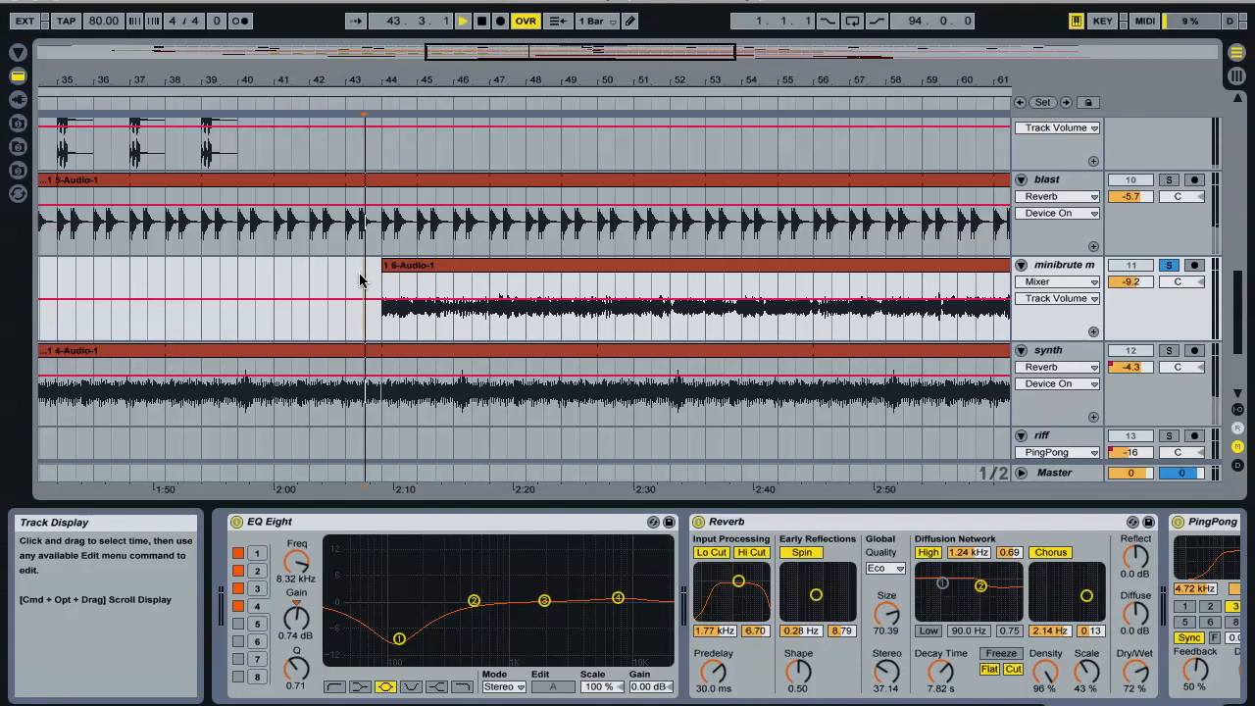
click(823, 272)
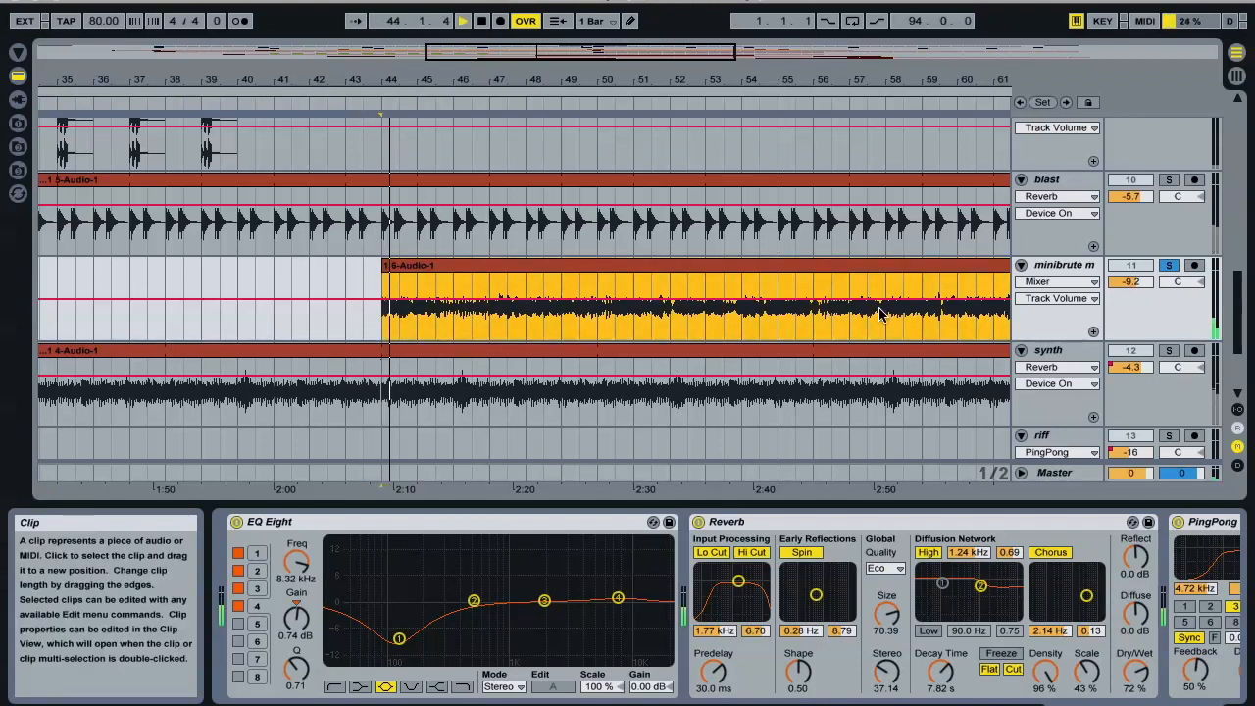
Step: Bypass the minibrute track's Reverb and PingPong effects to hear the dry sound, and switch both back on
click(700, 522)
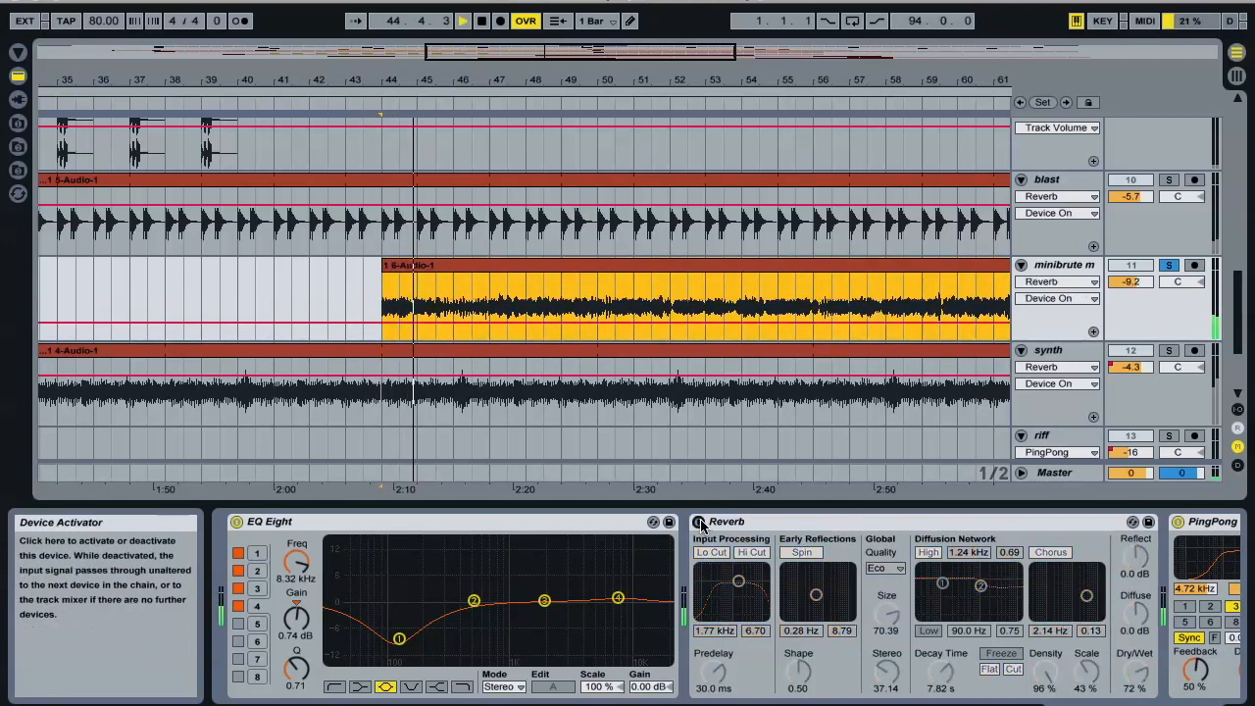
click(1179, 523)
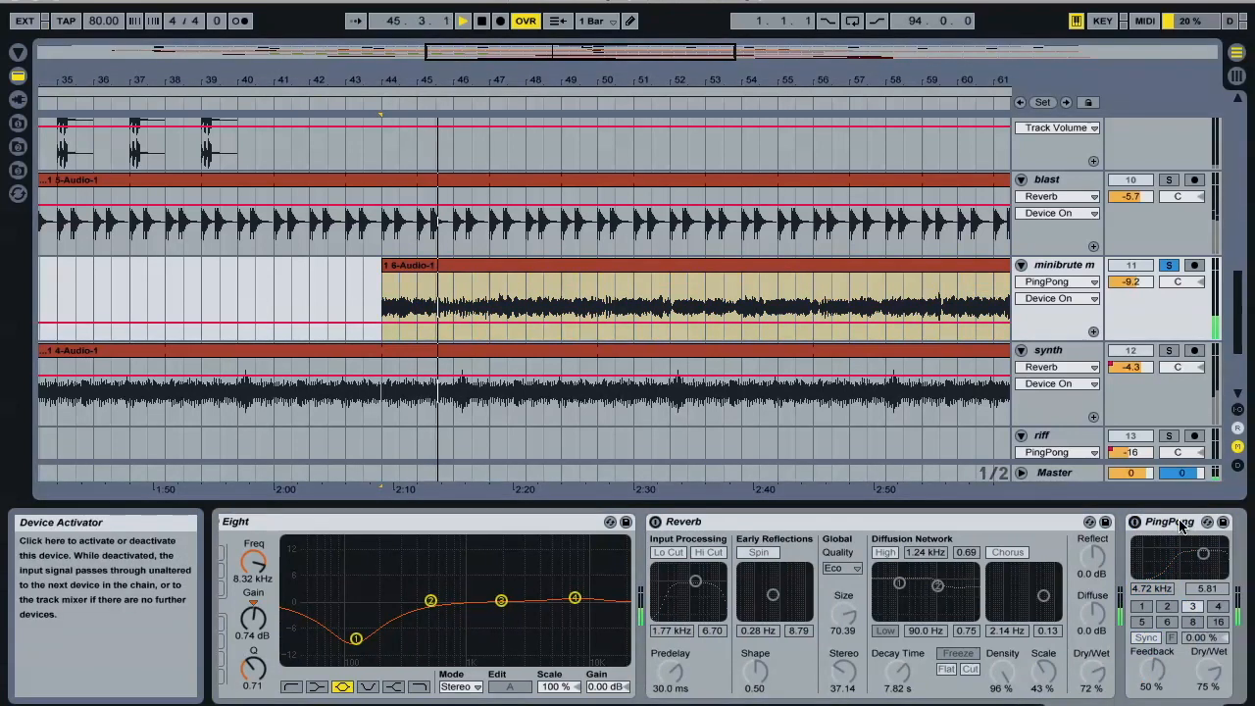
scroll(1180, 527, left, 2)
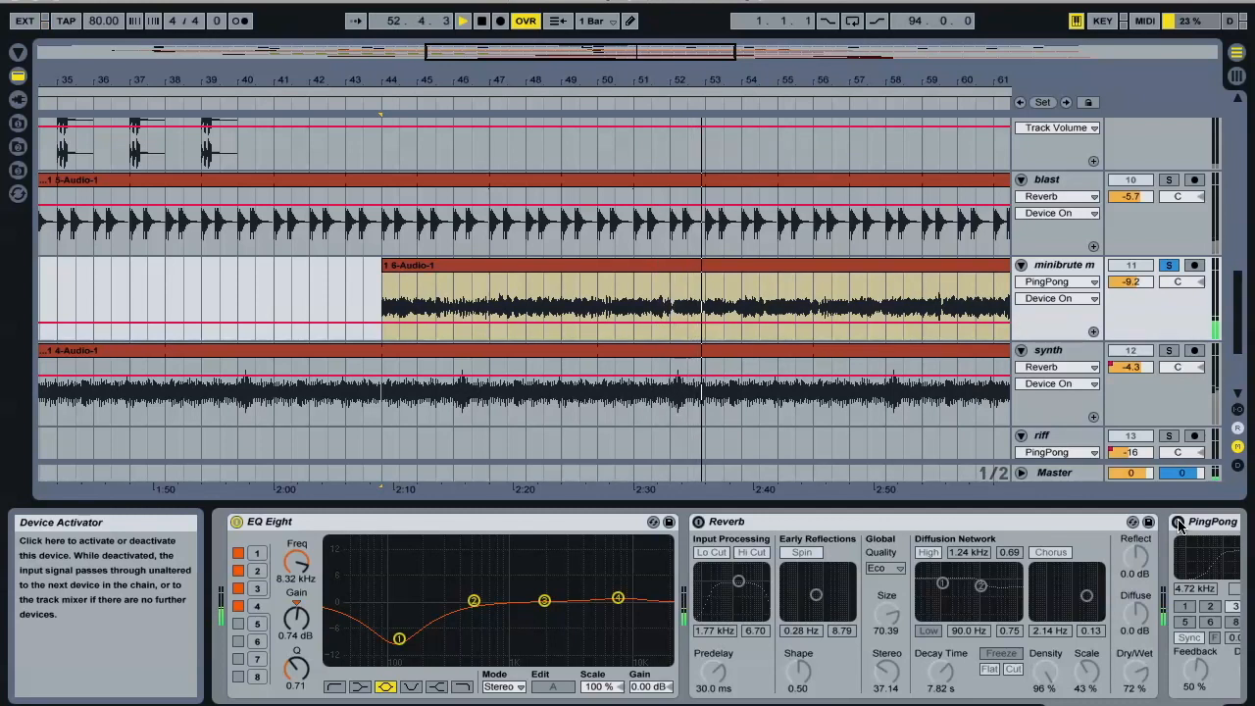
click(1179, 523)
click(698, 522)
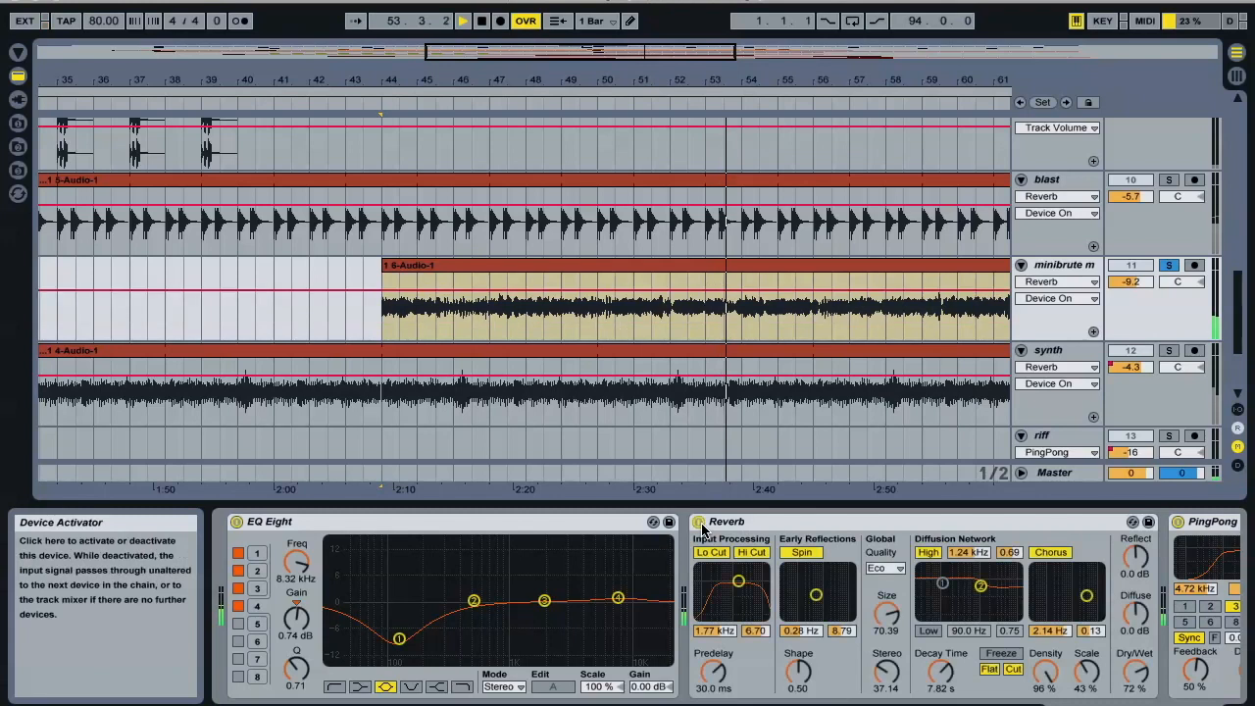
scroll(719, 530, down, 2)
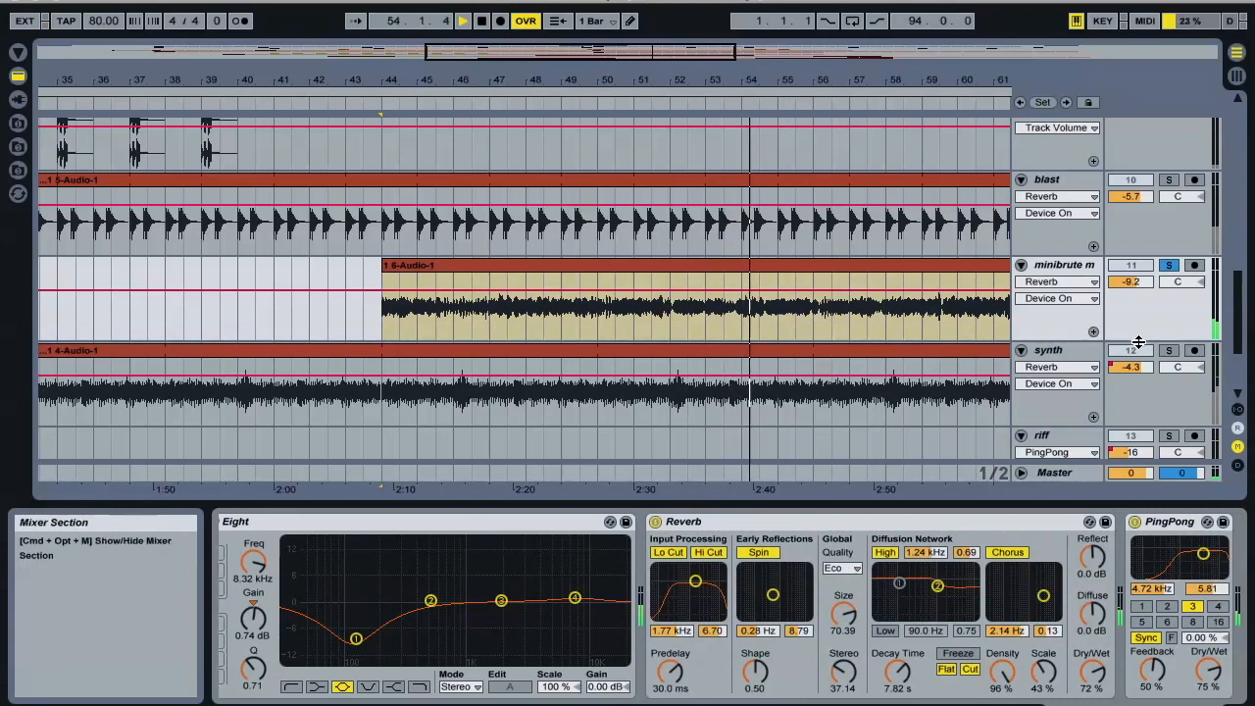
Step: Compare the minibrute part in the full mix and soloed during playback, leaving its solo off
click(830, 271)
click(1170, 266)
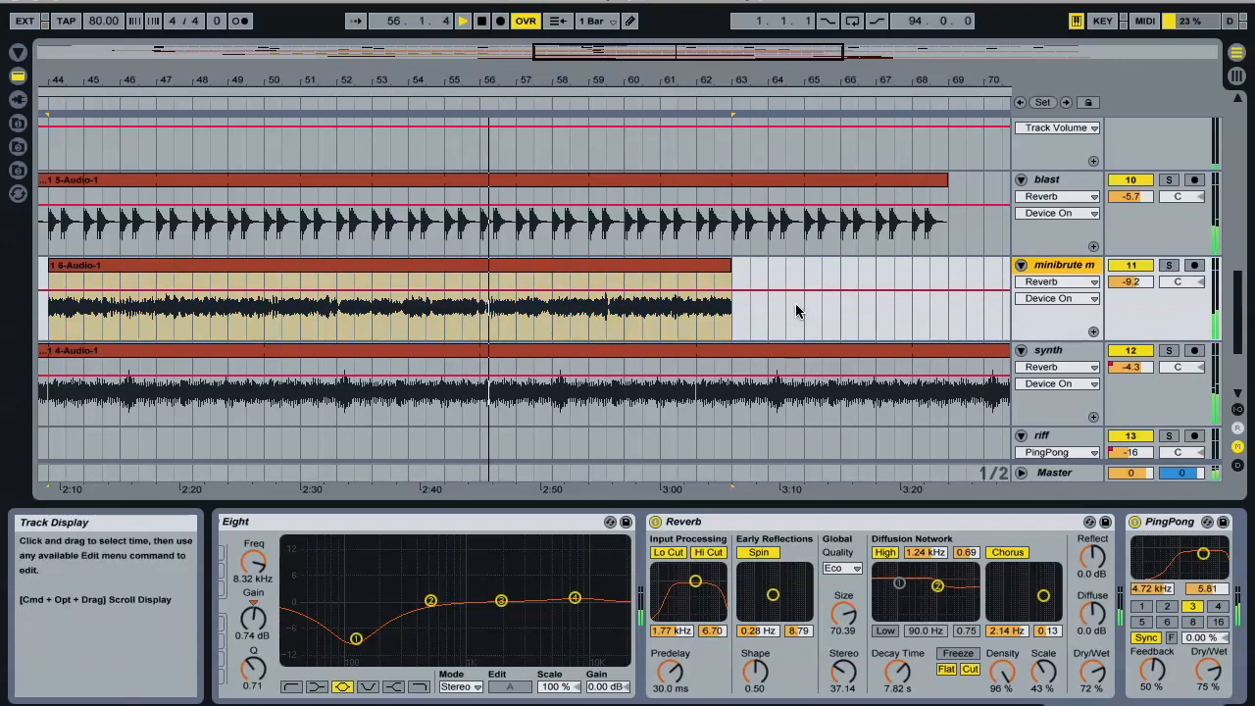
click(1176, 270)
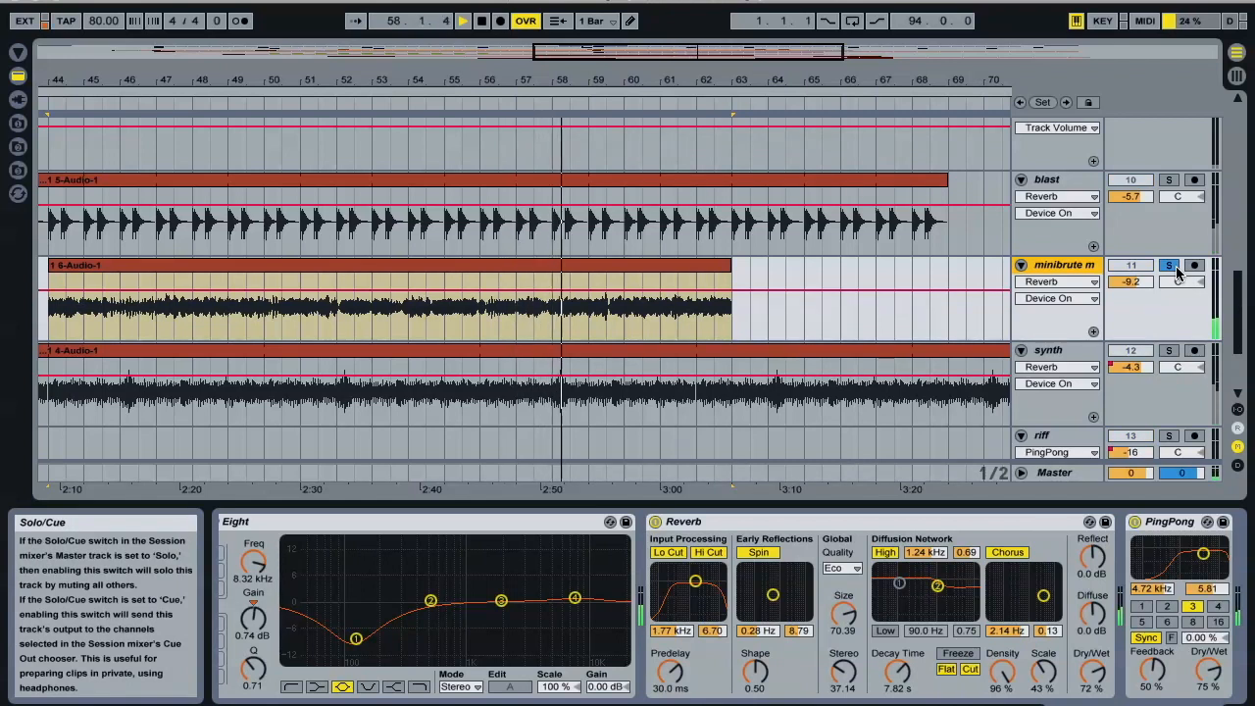
click(1176, 267)
Step: Play the full mix from bar 68 beat 3 while reviewing the drum tracks and the lead-in to the riff clip
scroll(739, 296, right, 5)
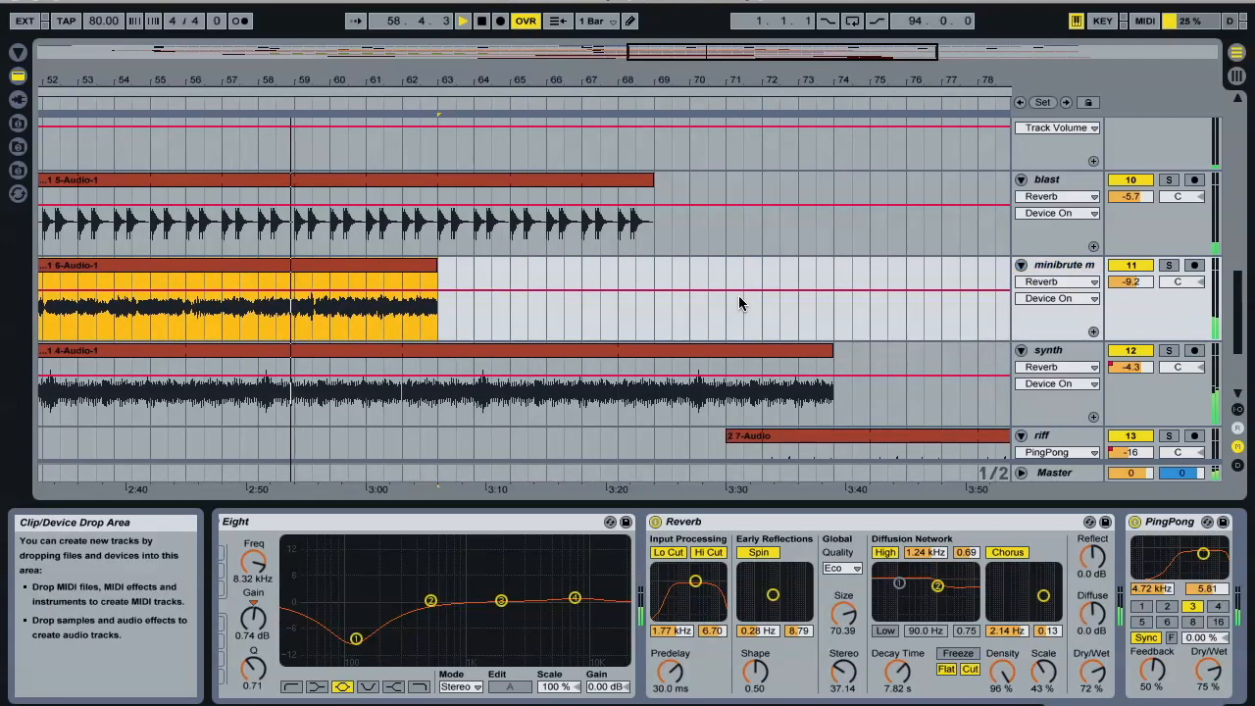
scroll(738, 296, down, 3)
click(635, 299)
key(space)
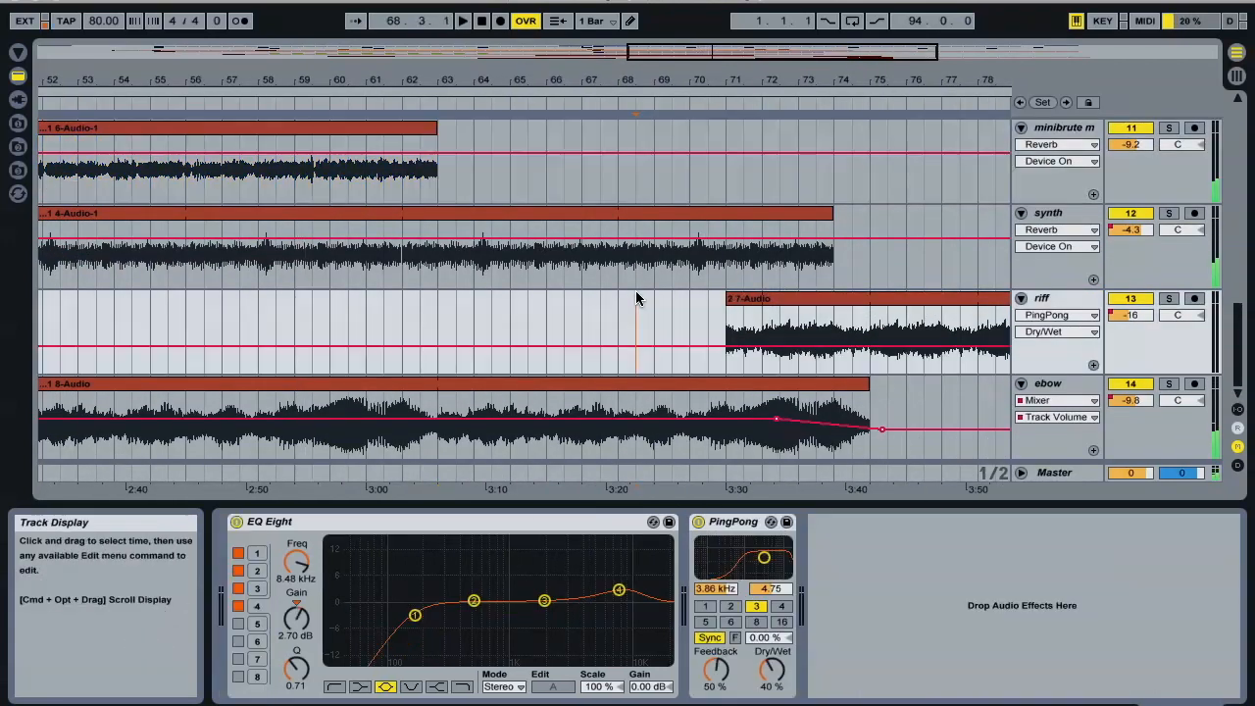
key(space)
scroll(635, 299, up, 10)
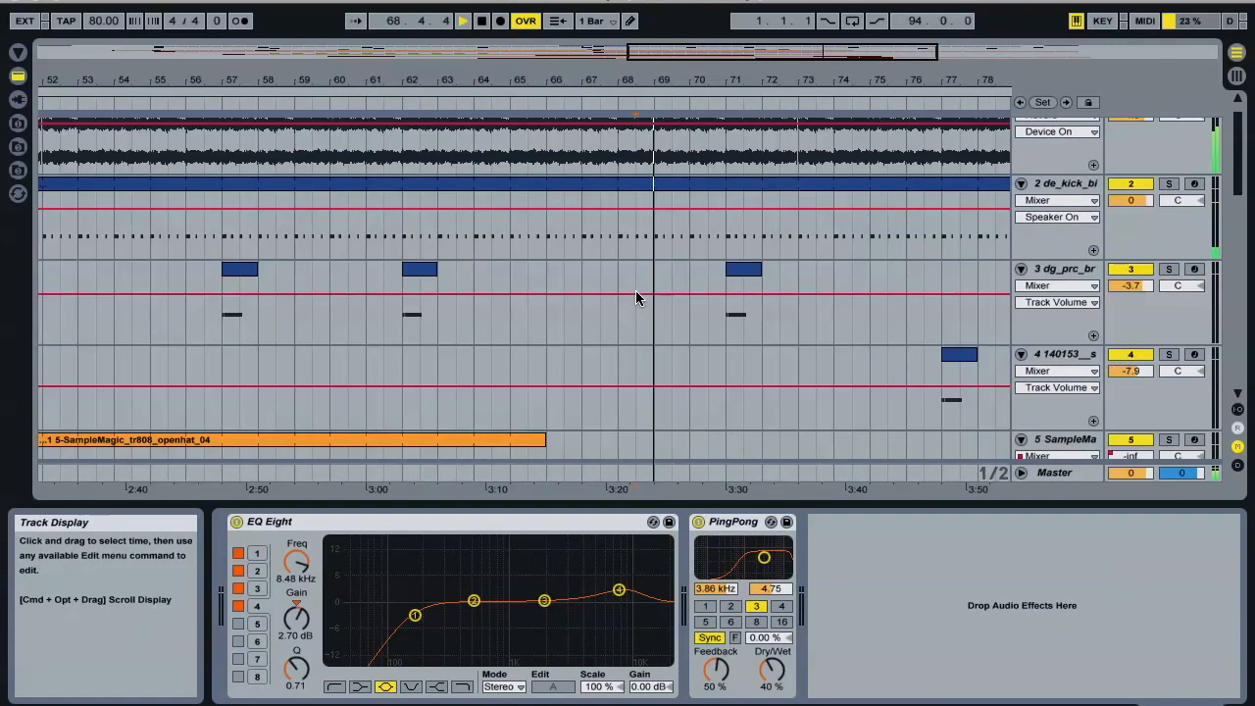
scroll(635, 299, down, 10)
scroll(636, 299, right, 5)
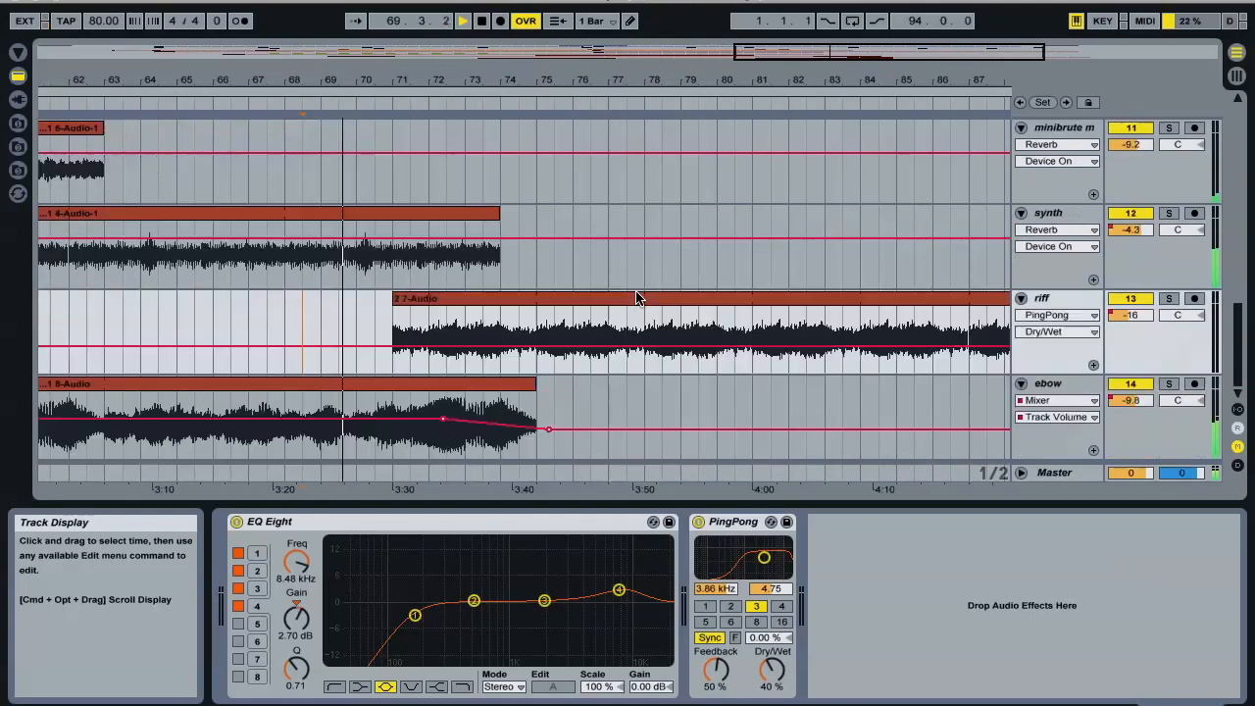
key(space)
Step: Solo the riff track and play its clip from bar 71
click(636, 300)
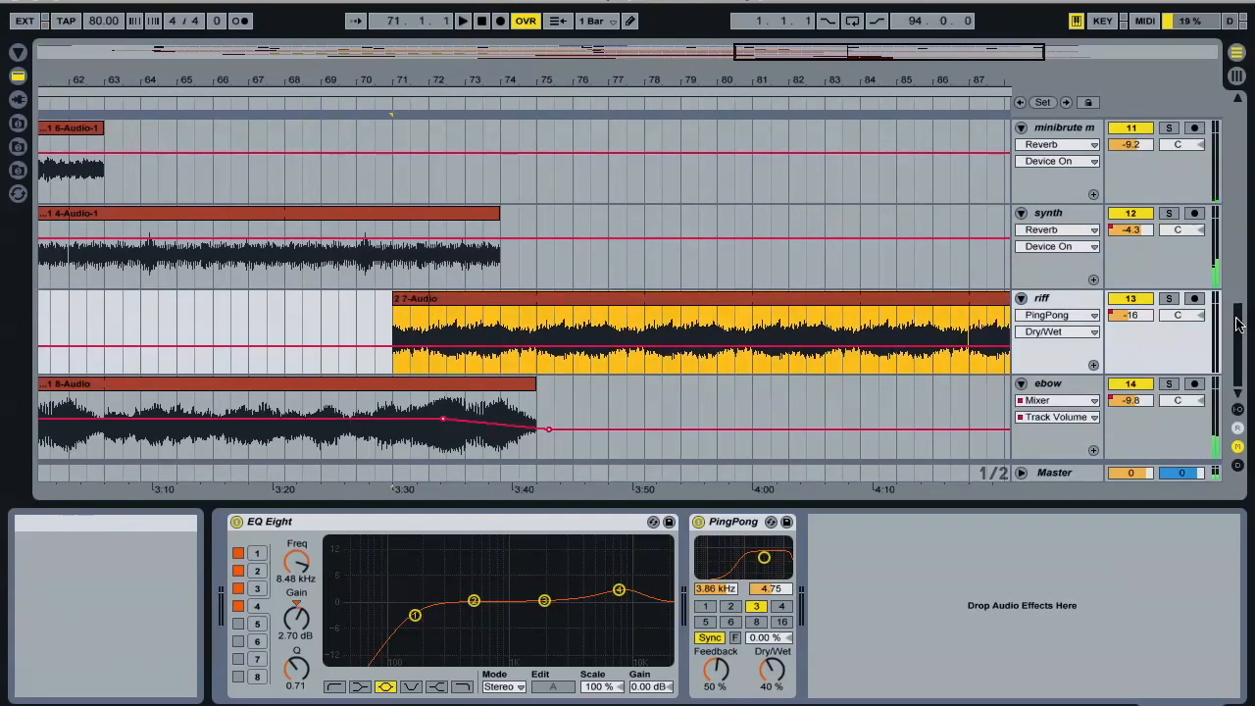
click(1168, 299)
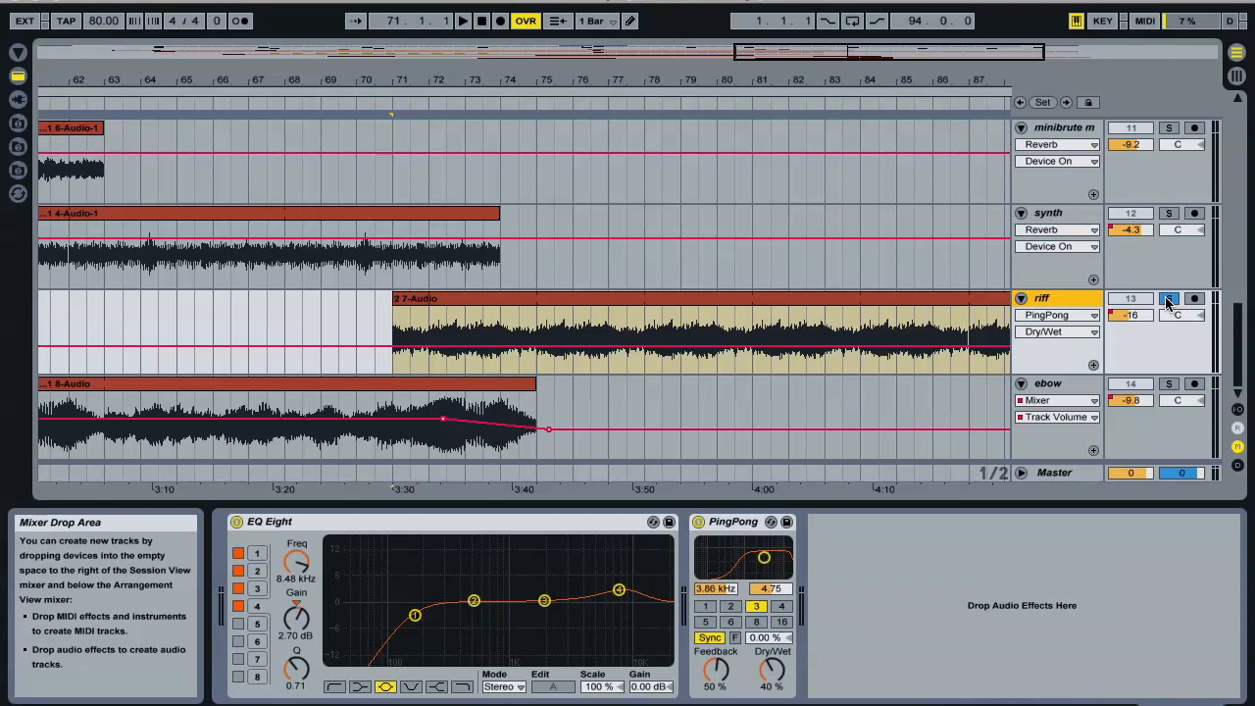
key(space)
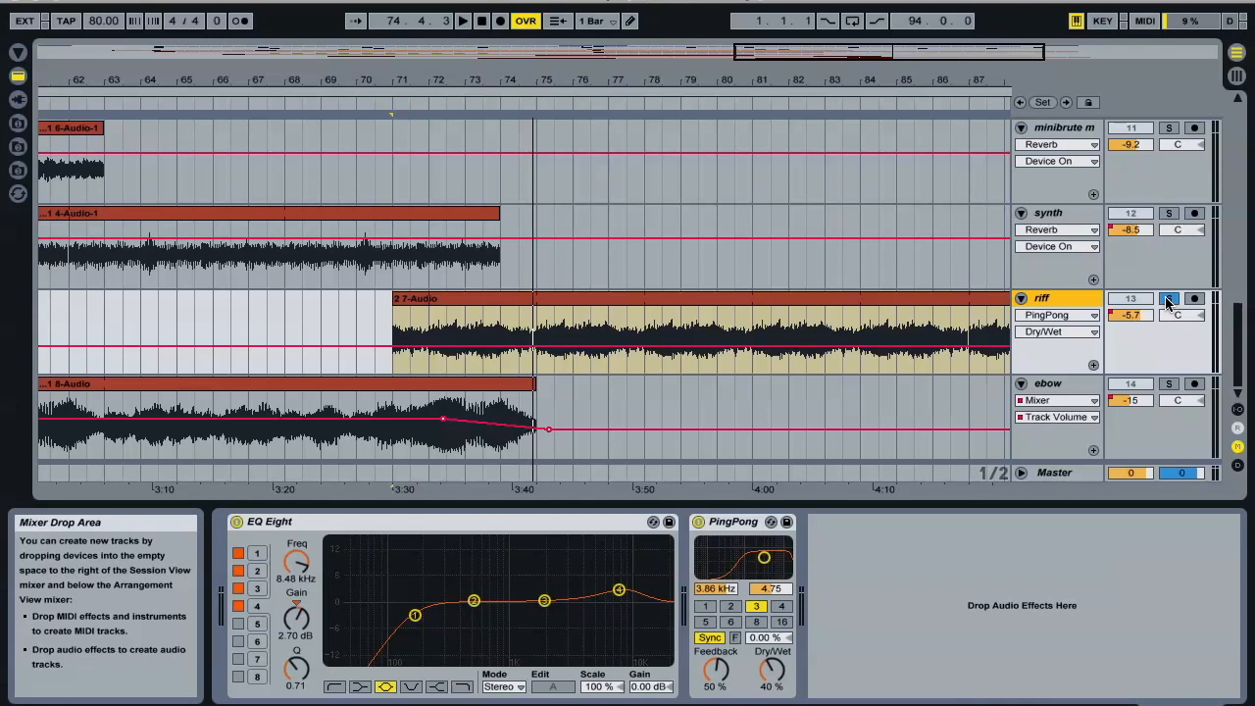
click(917, 308)
key(space)
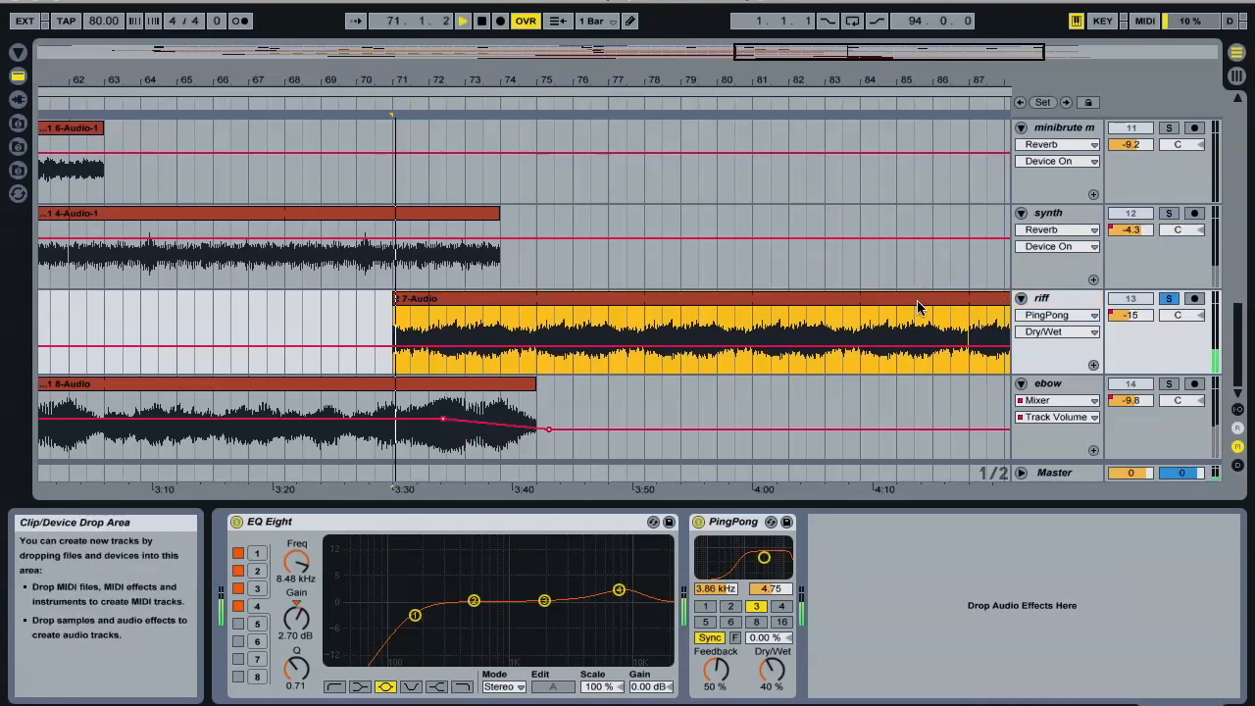
Step: Unsolo the riff track to hear it in the full mix, stop playback and review where the synth and ebow clips end
click(1168, 300)
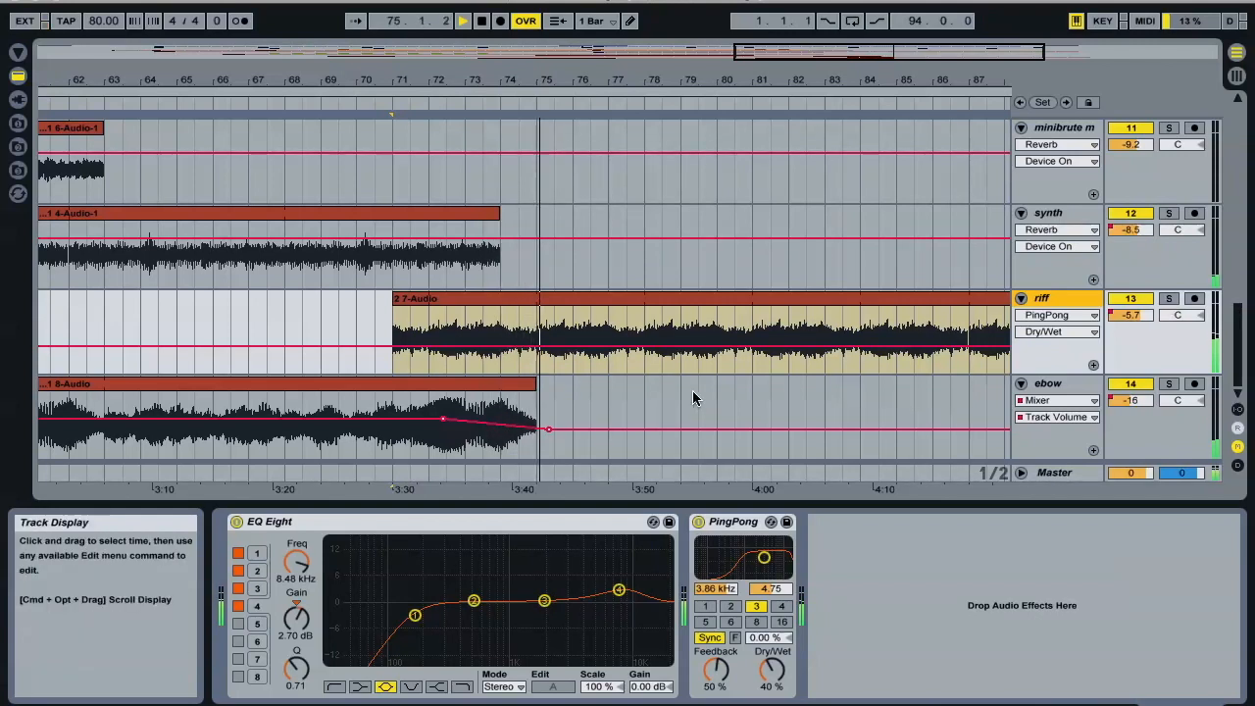
key(Left)
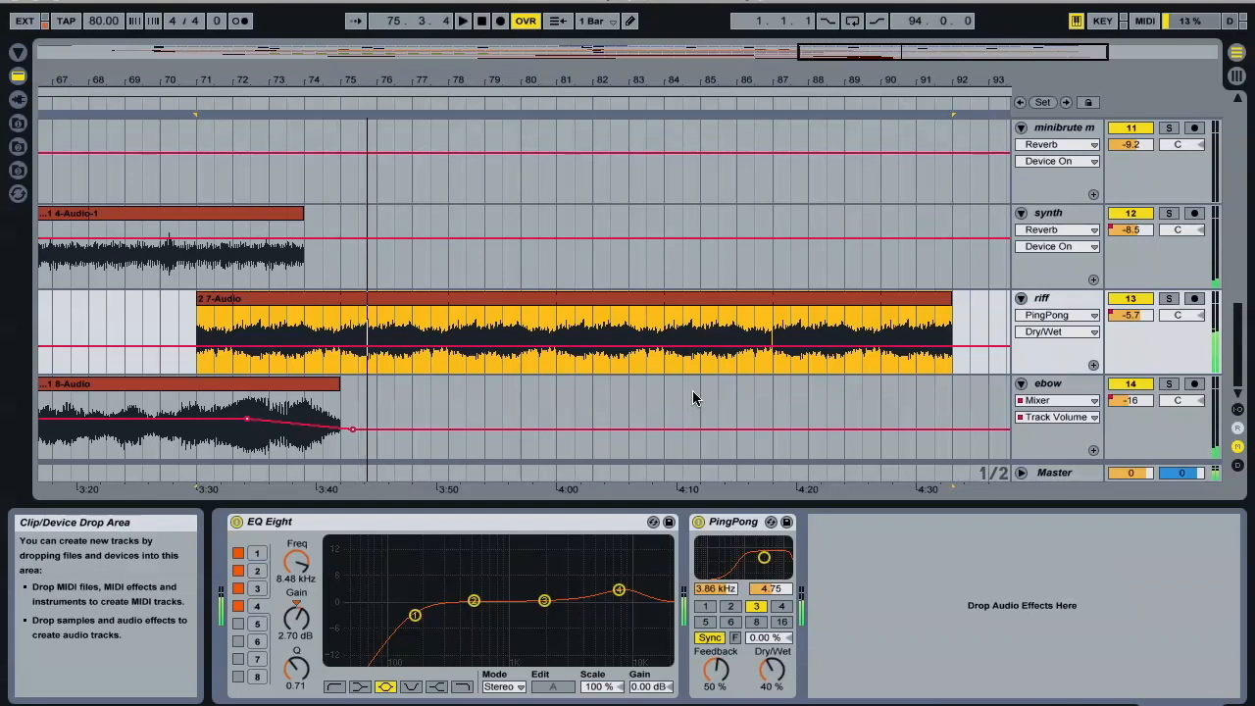
scroll(692, 388, left, 5)
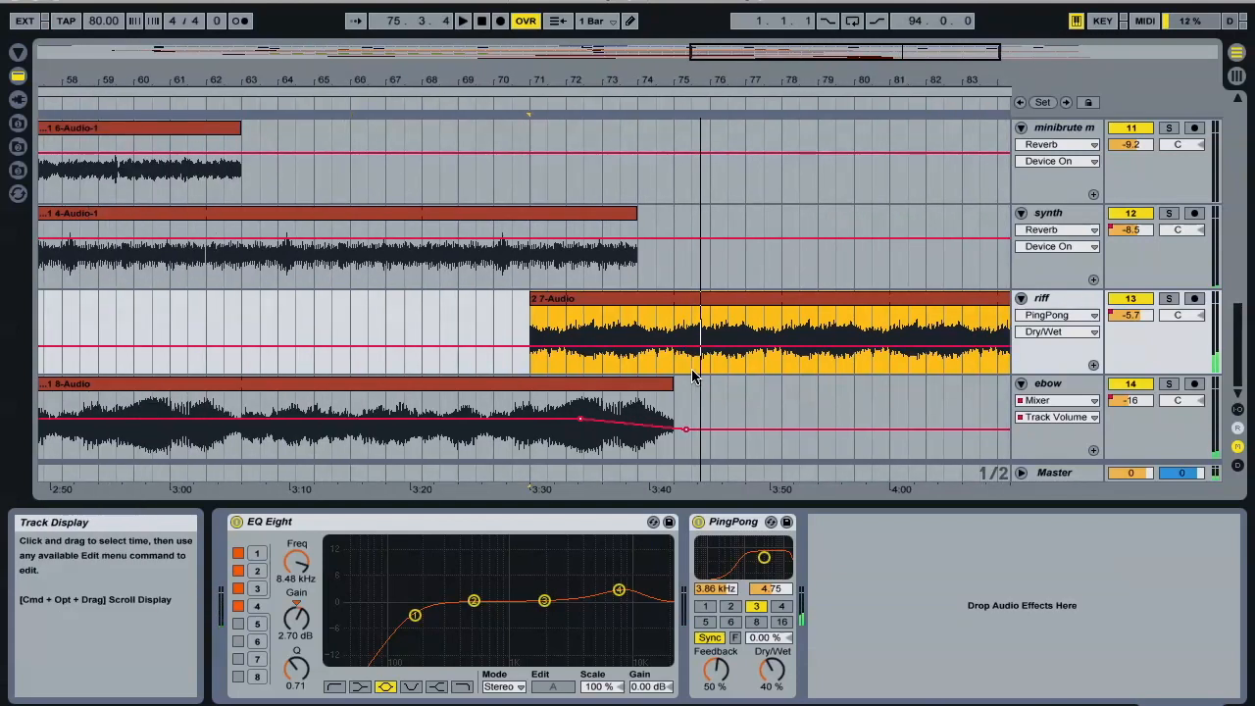
Step: Compare where the minibrute, synth and ebow clips start and end with the full extent of the riff clip
scroll(692, 377, left, 7)
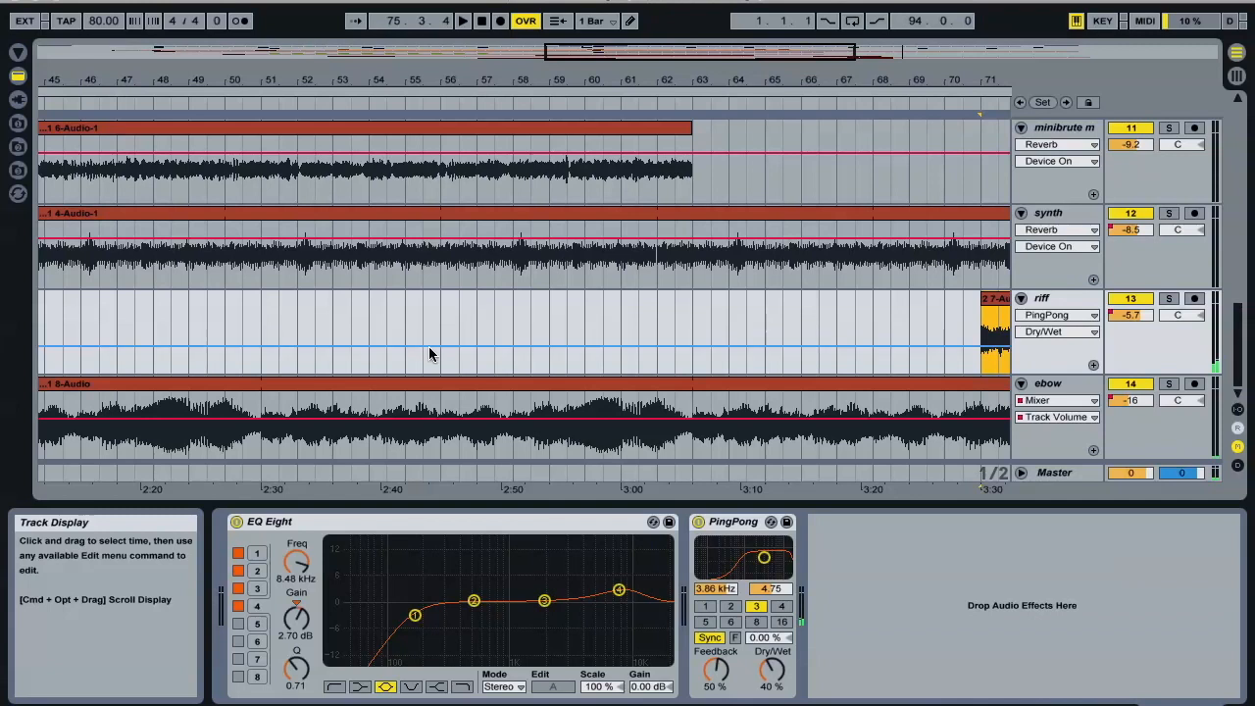
scroll(345, 338, left, 12)
scroll(775, 340, right, 12)
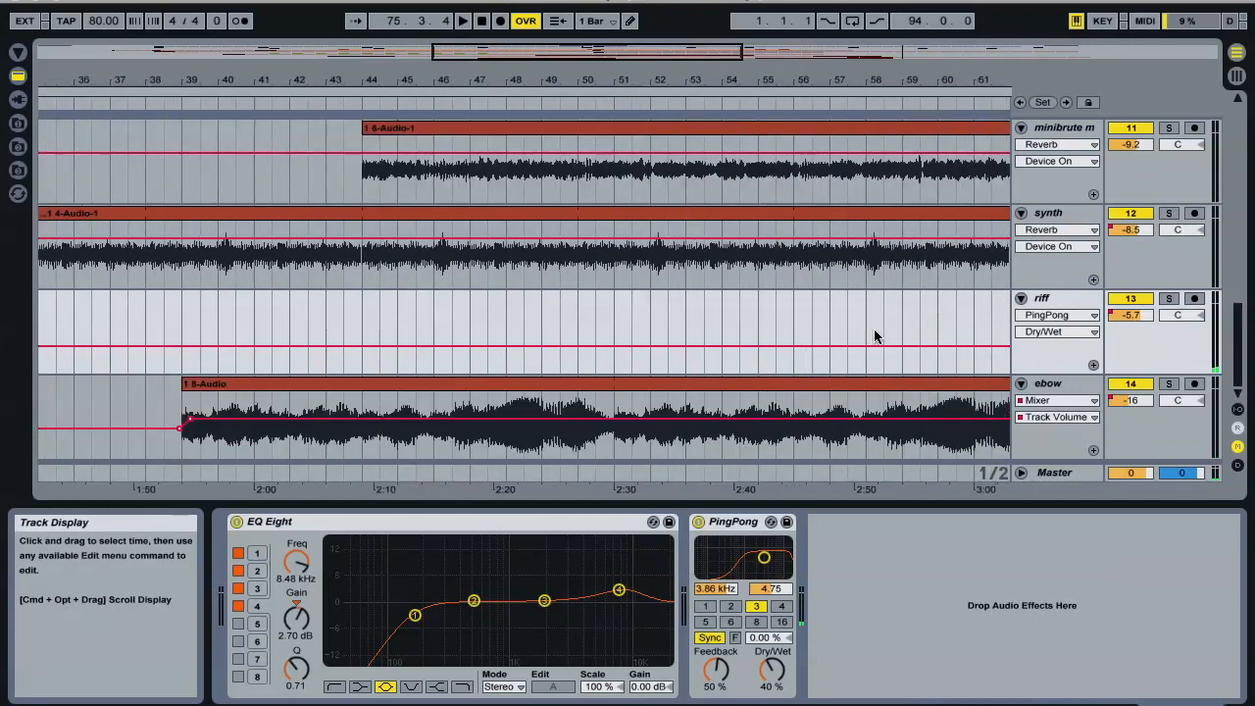
scroll(545, 343, right, 8)
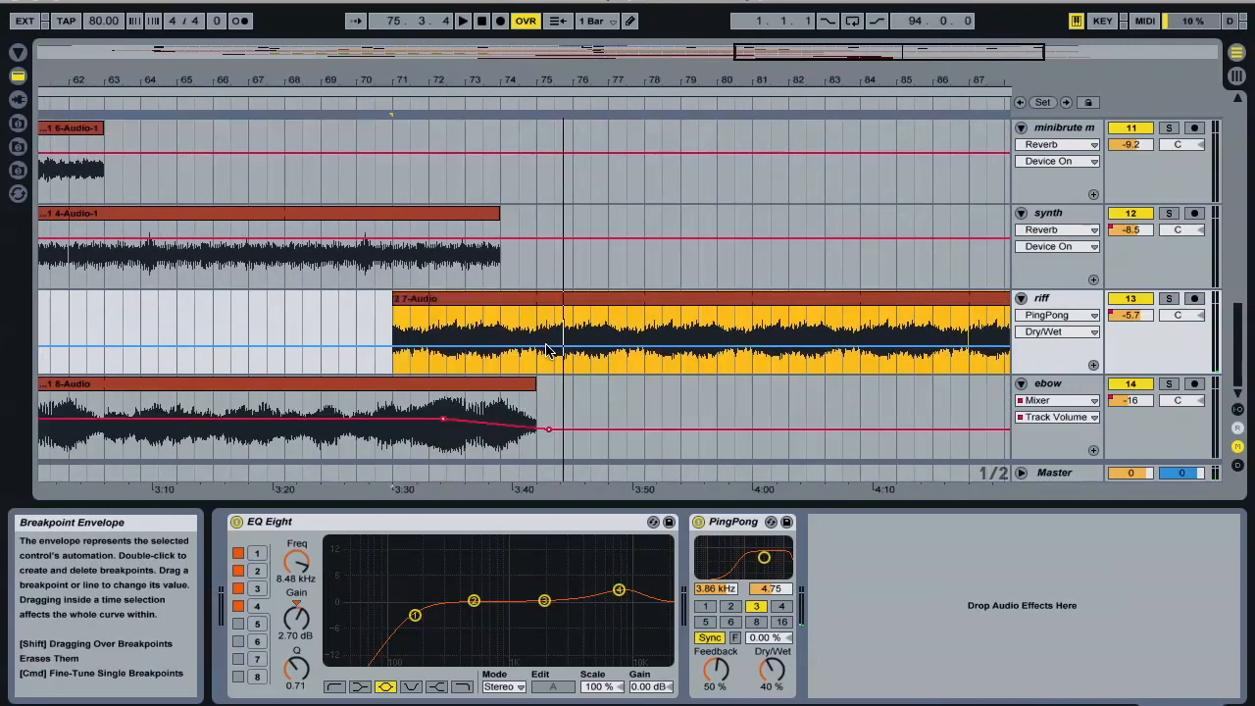
scroll(591, 298, right, 3)
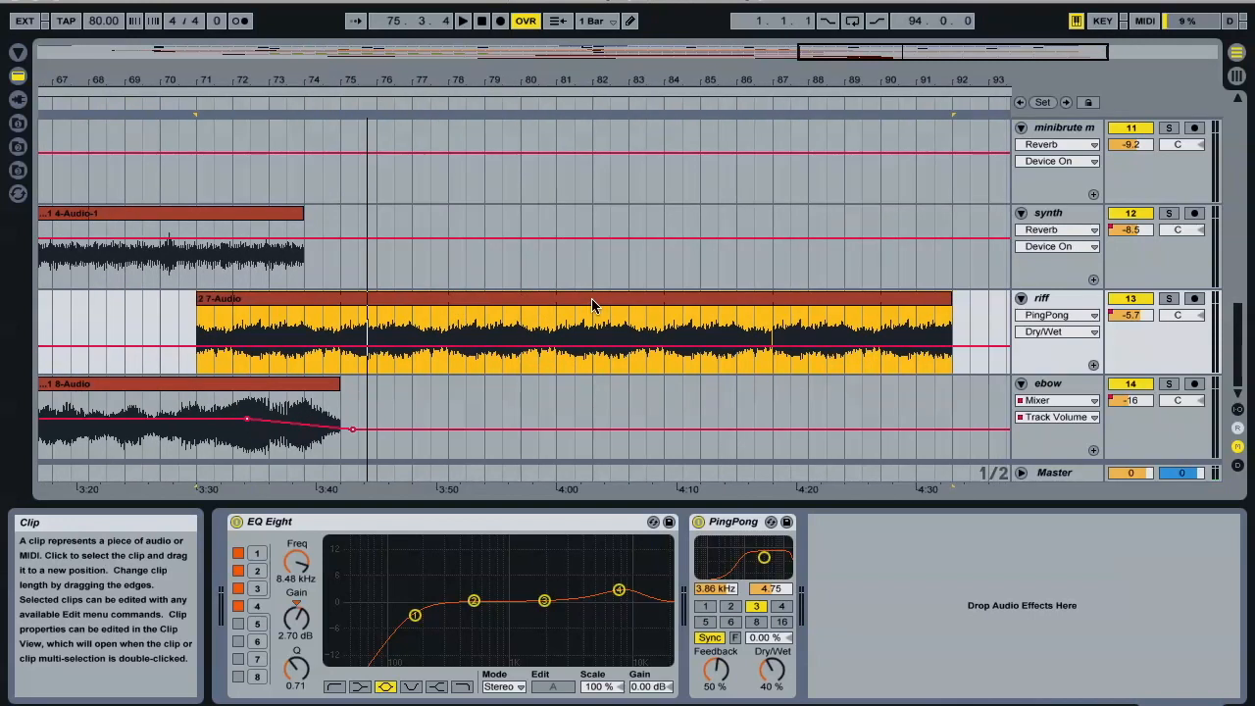
Step: Play the mix from bar 71, toggle the riff track's solo, and review which drum and bass clips run alongside it
key(space)
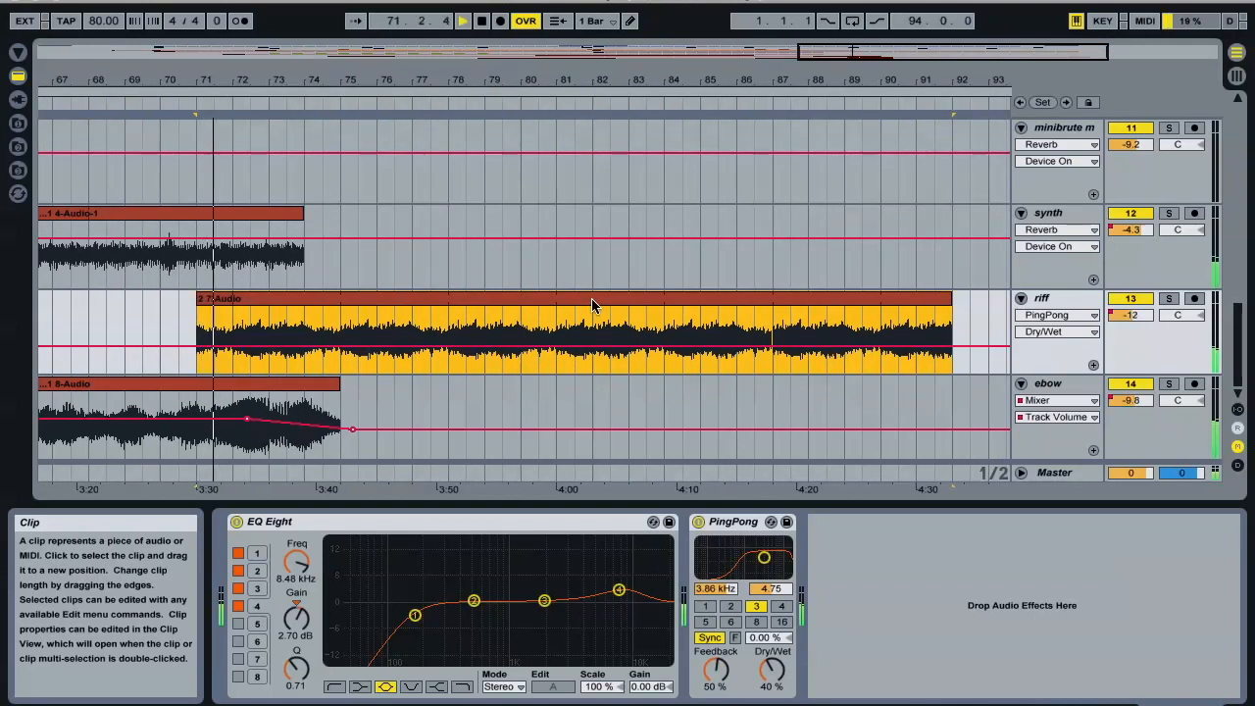
click(1169, 299)
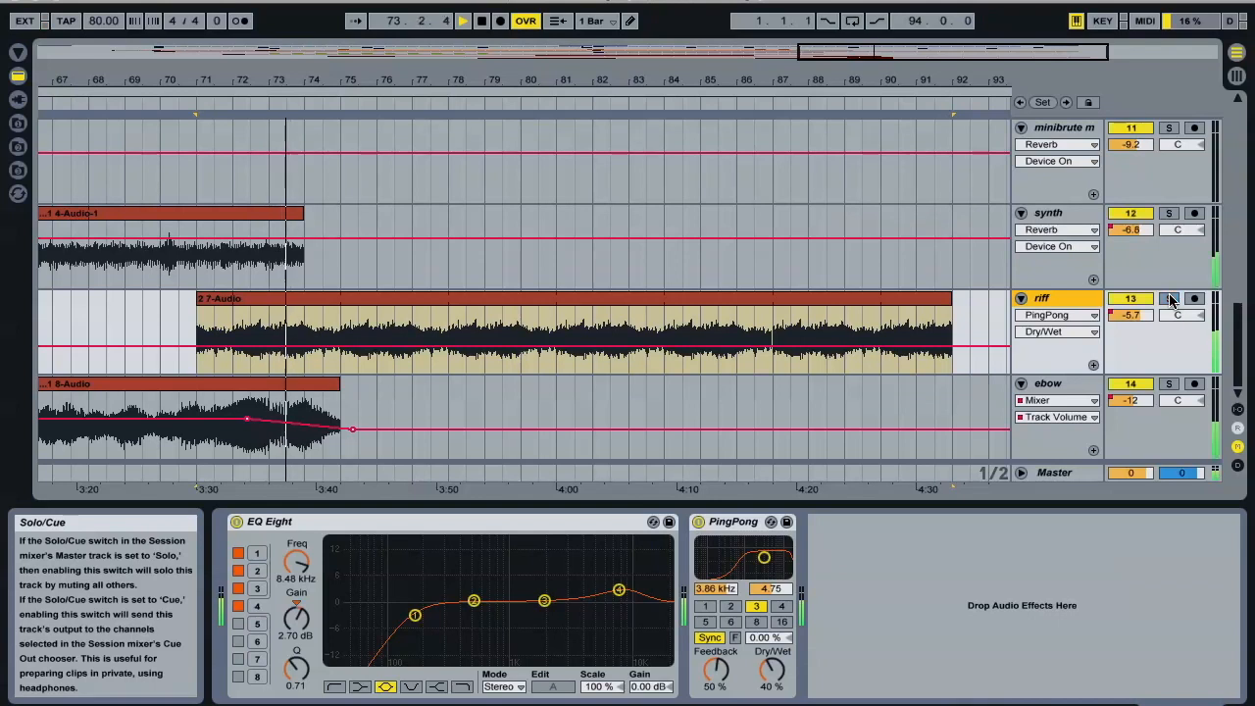
scroll(497, 270, up, 10)
scroll(496, 272, up, 3)
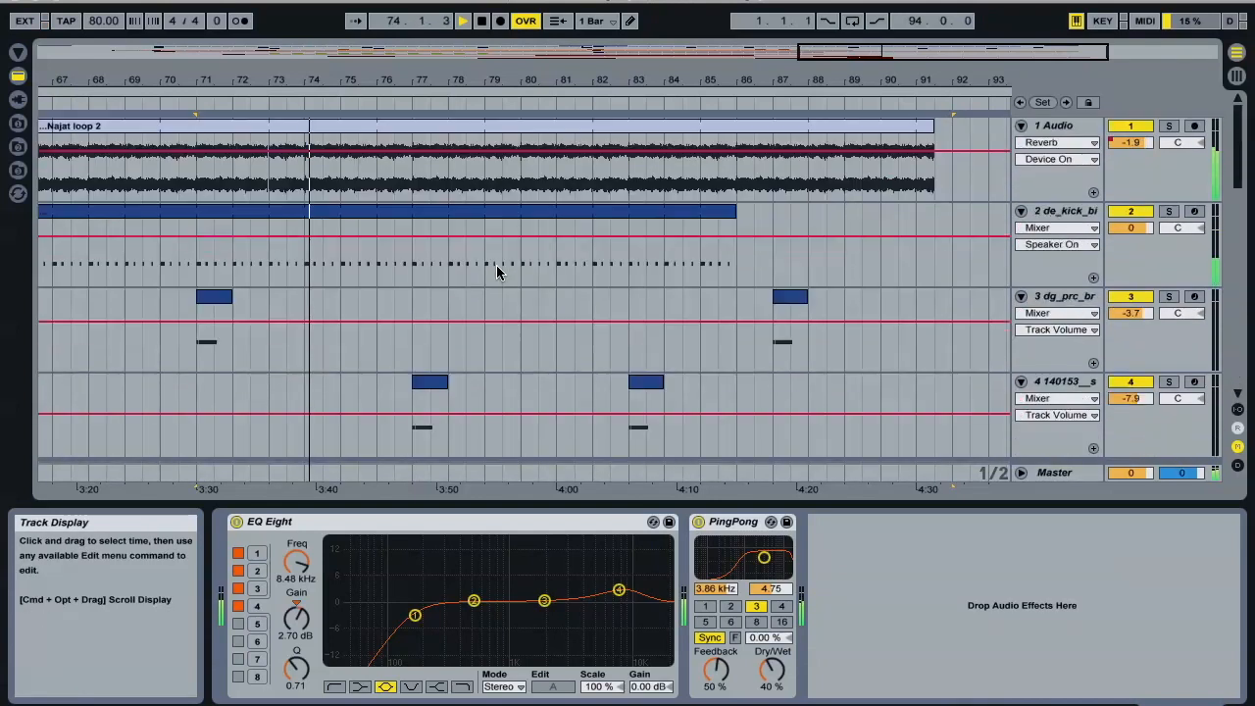
scroll(497, 271, down, 5)
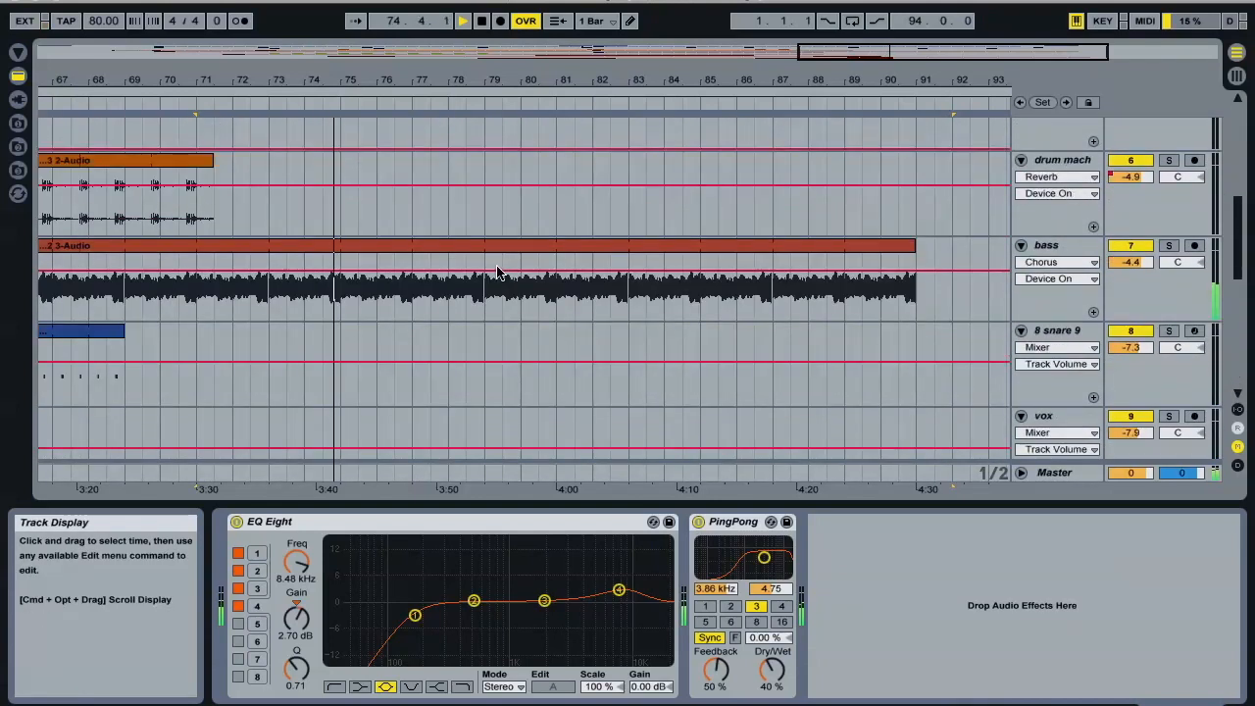
scroll(497, 271, down, 5)
scroll(717, 270, right, 5)
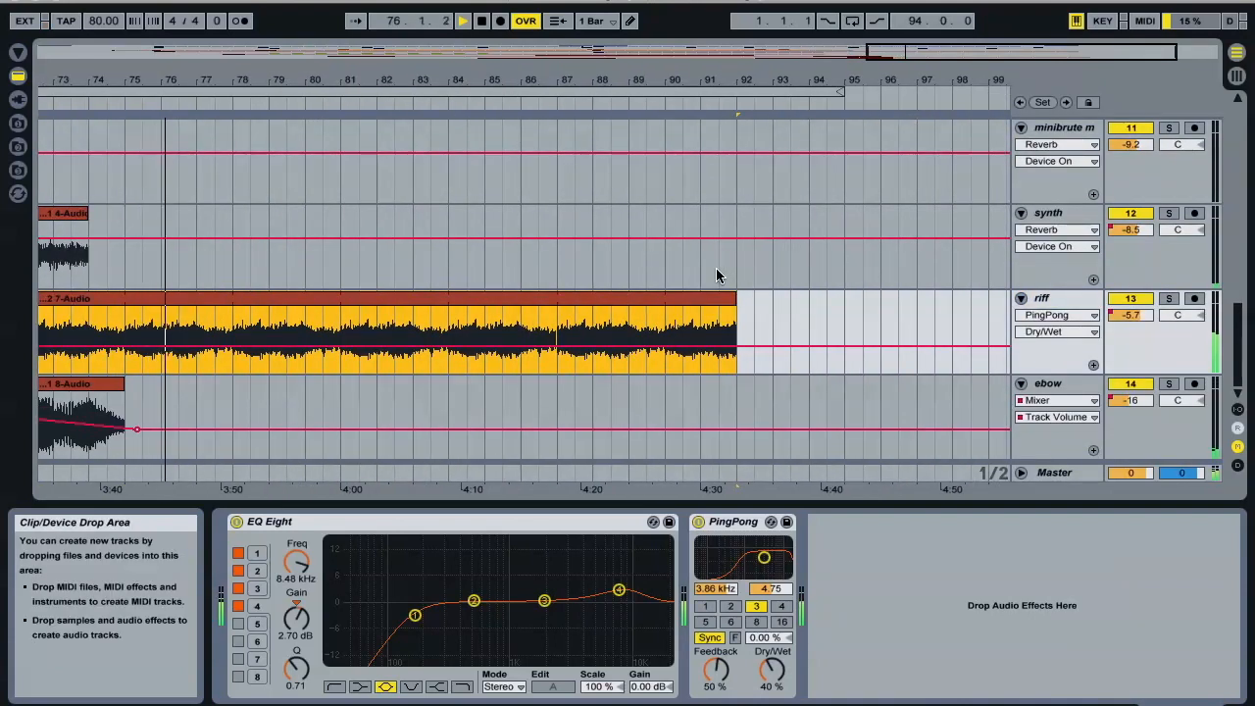
Step: Solo the riff track and compare it with its PingPong delay bypassed and re-enabled during playback
click(1169, 300)
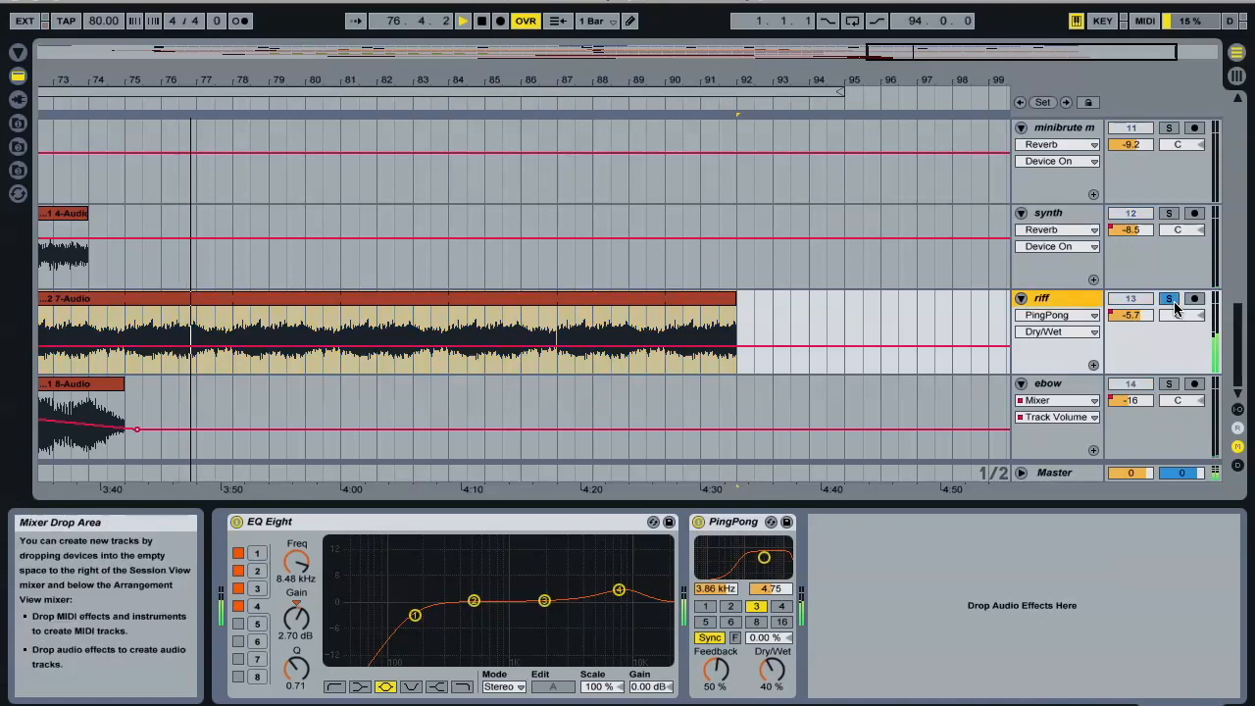
click(698, 522)
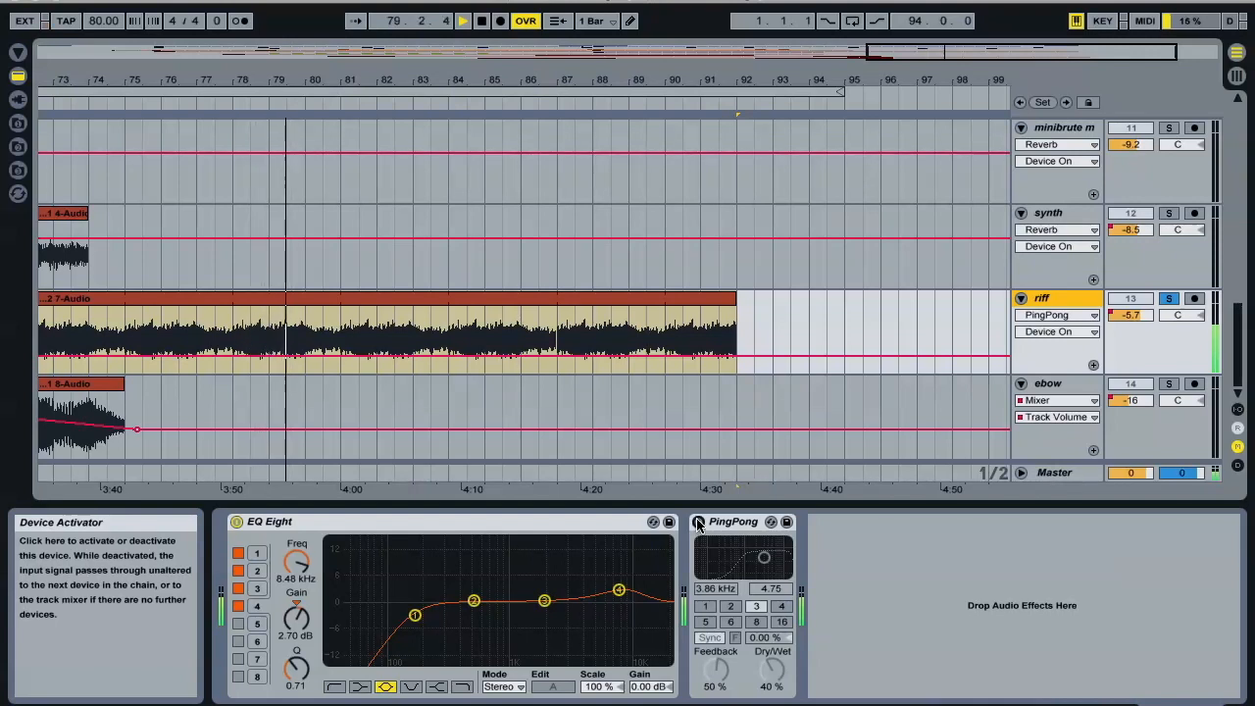
click(699, 524)
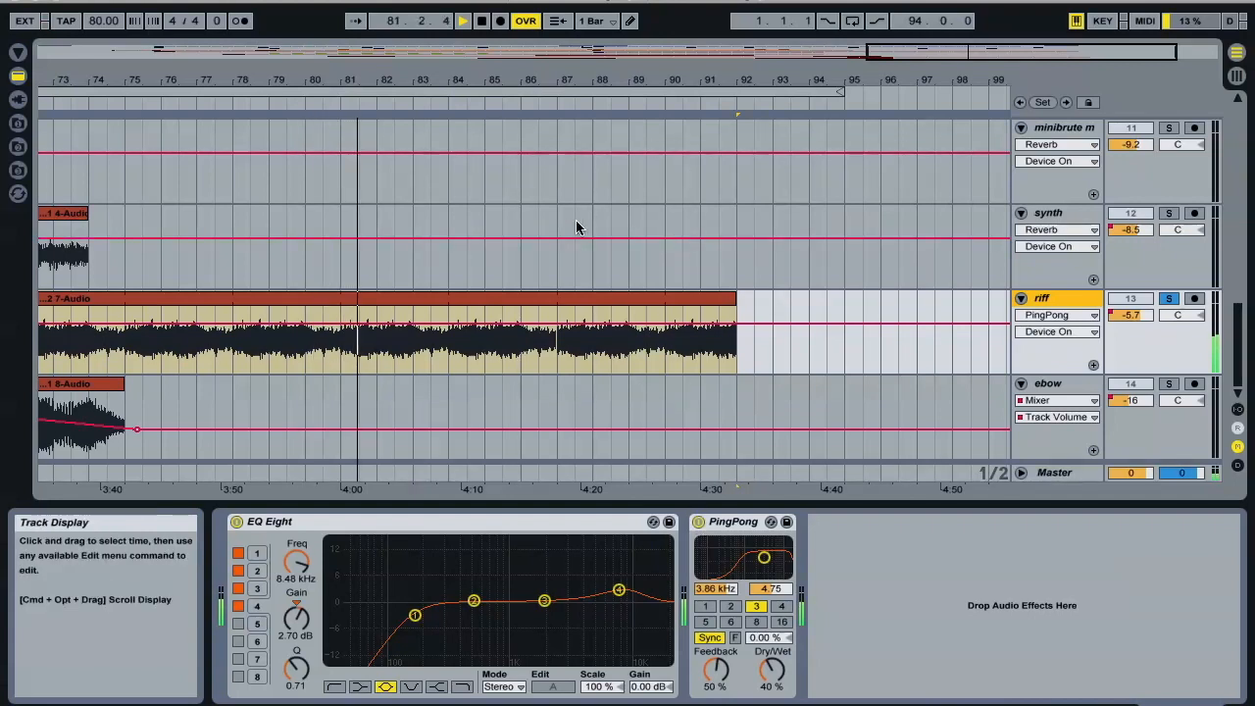
scroll(575, 231, up, 10)
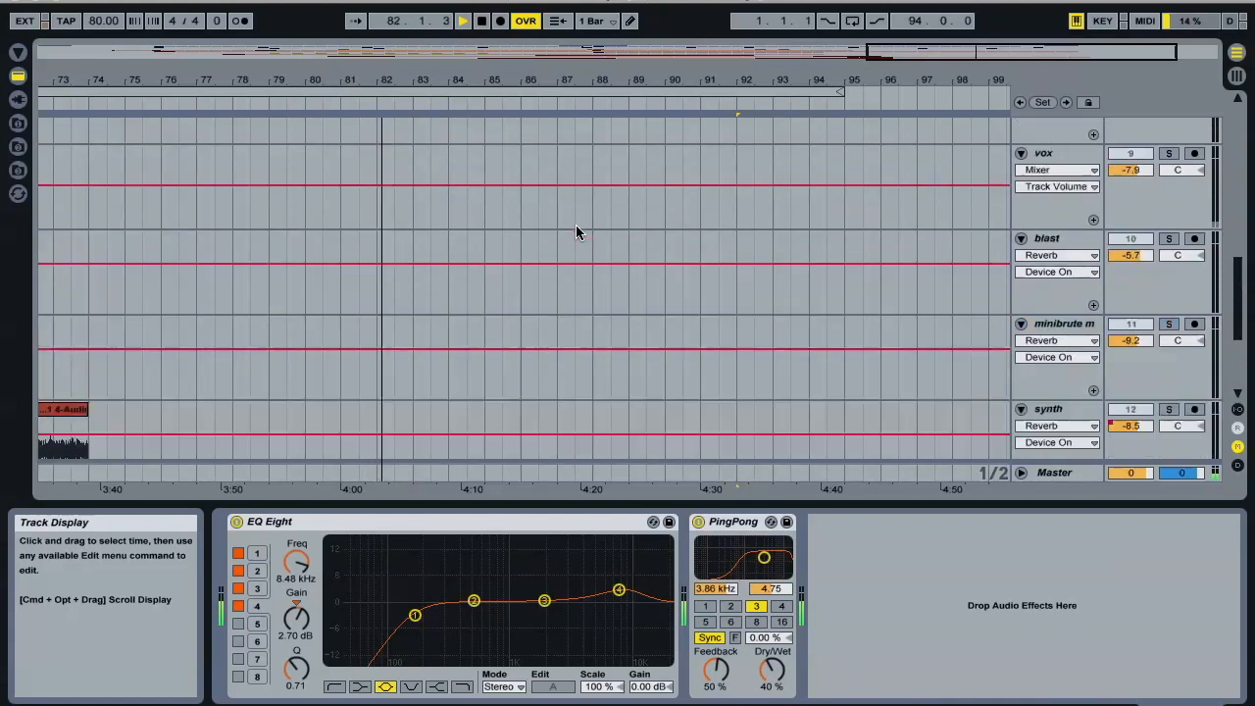
scroll(576, 232, down, 10)
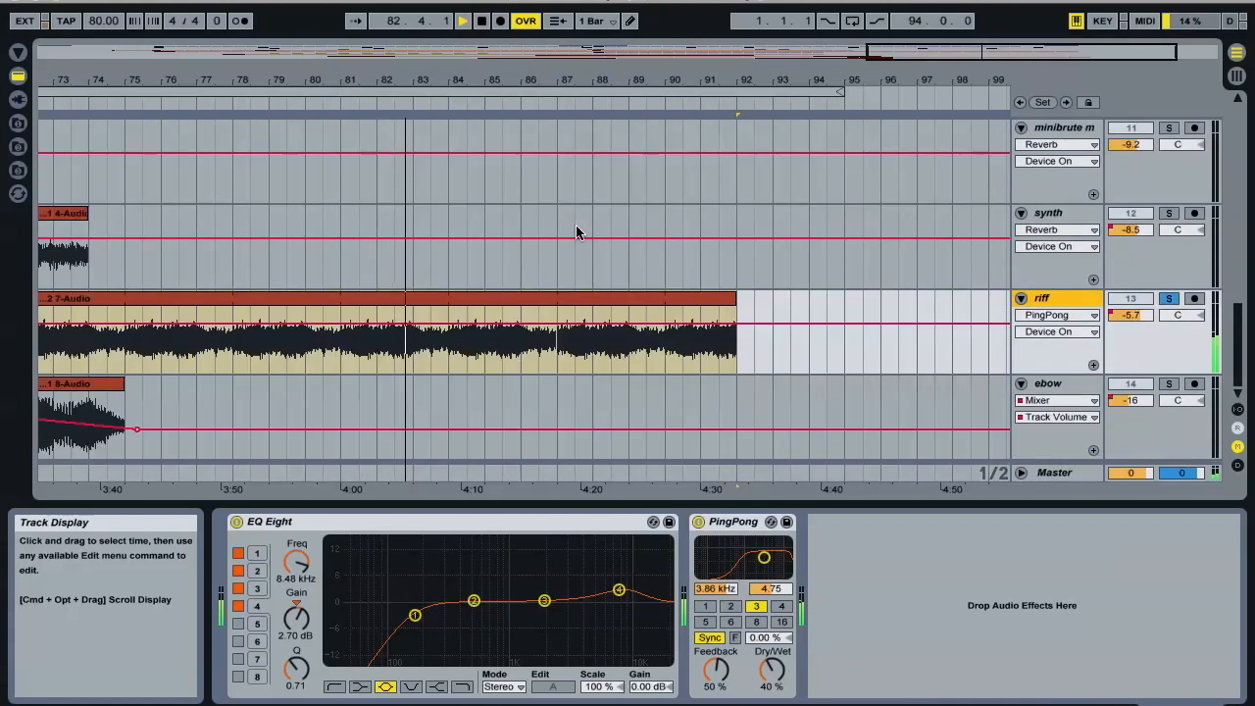
Step: Return the riff to the full mix and review the drum loop, kick and percussion clips towards the song's end
scroll(739, 246, up, 12)
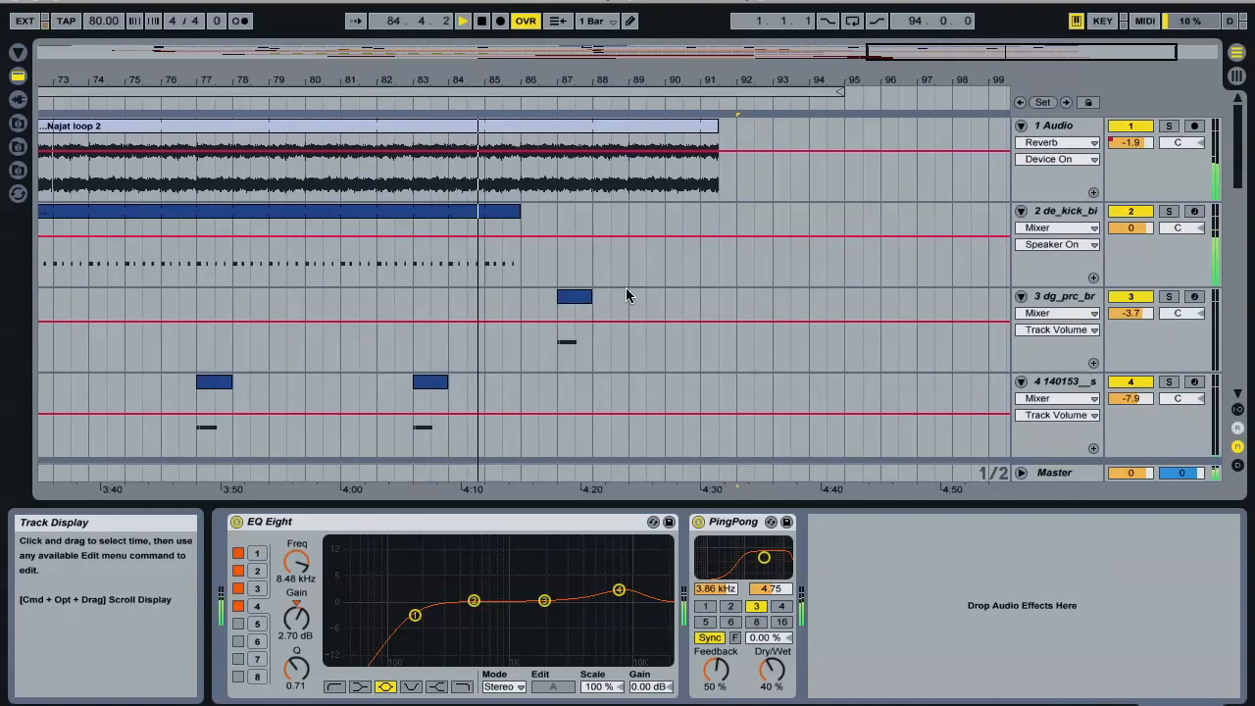
scroll(626, 289, down, 10)
scroll(626, 290, down, 3)
scroll(626, 290, up, 10)
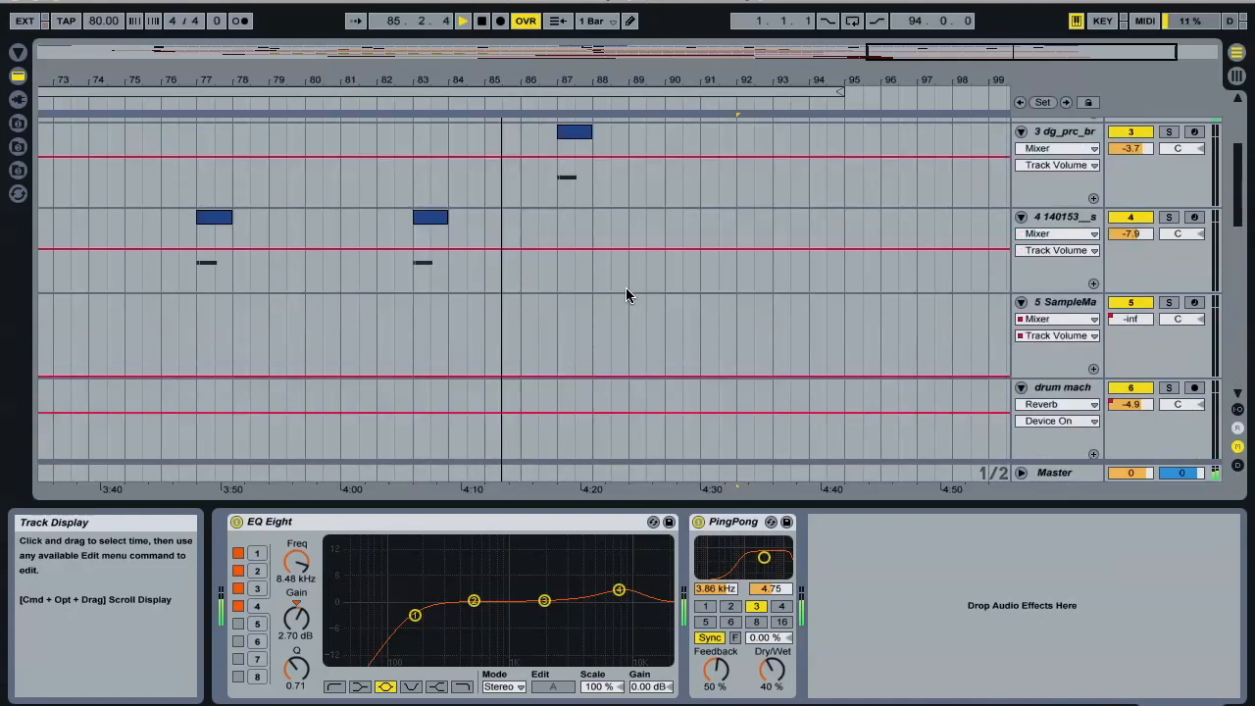
Step: Select the dg_prc_br track, check its bar 87 hit with the solo switch, leave it unsoloed and stop playback
click(1079, 210)
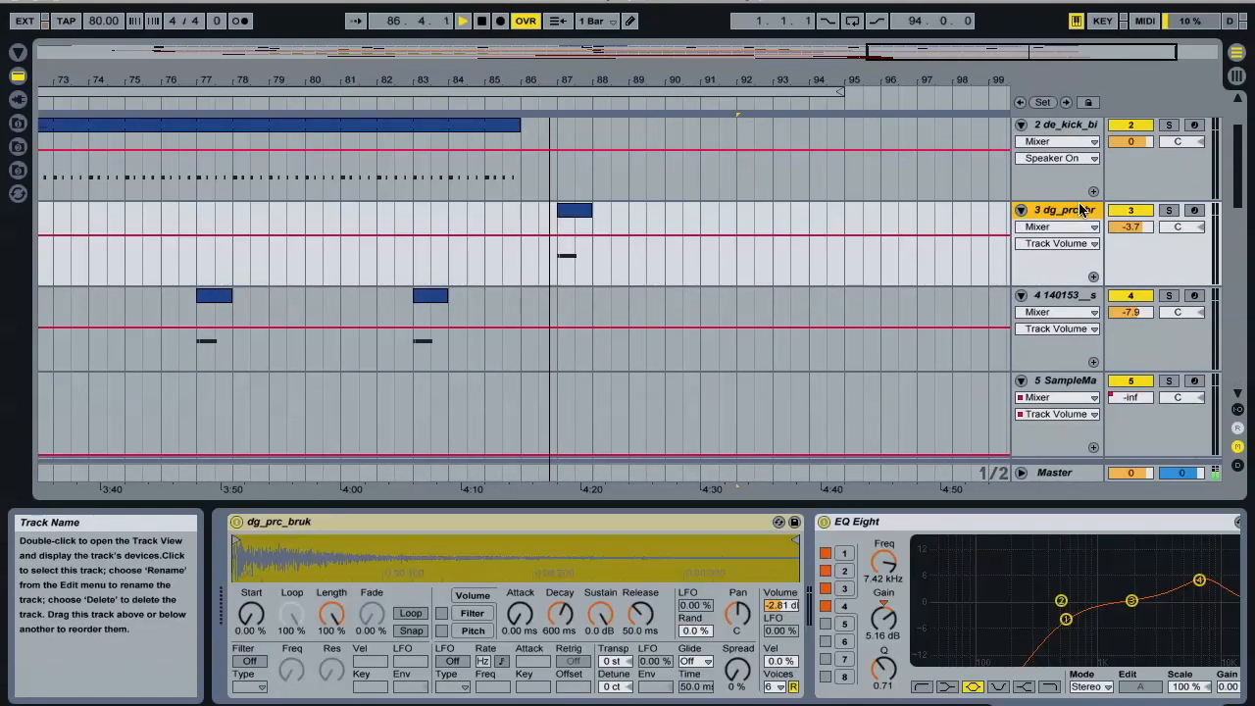
click(1168, 211)
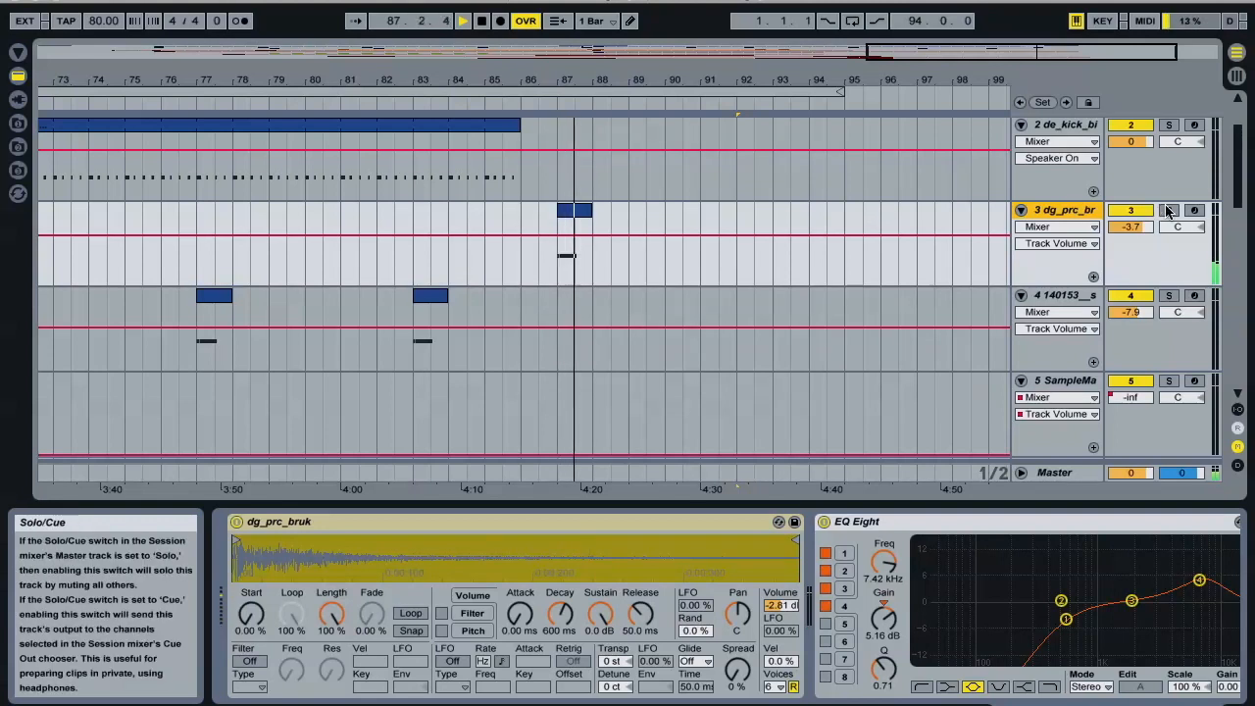
click(1168, 210)
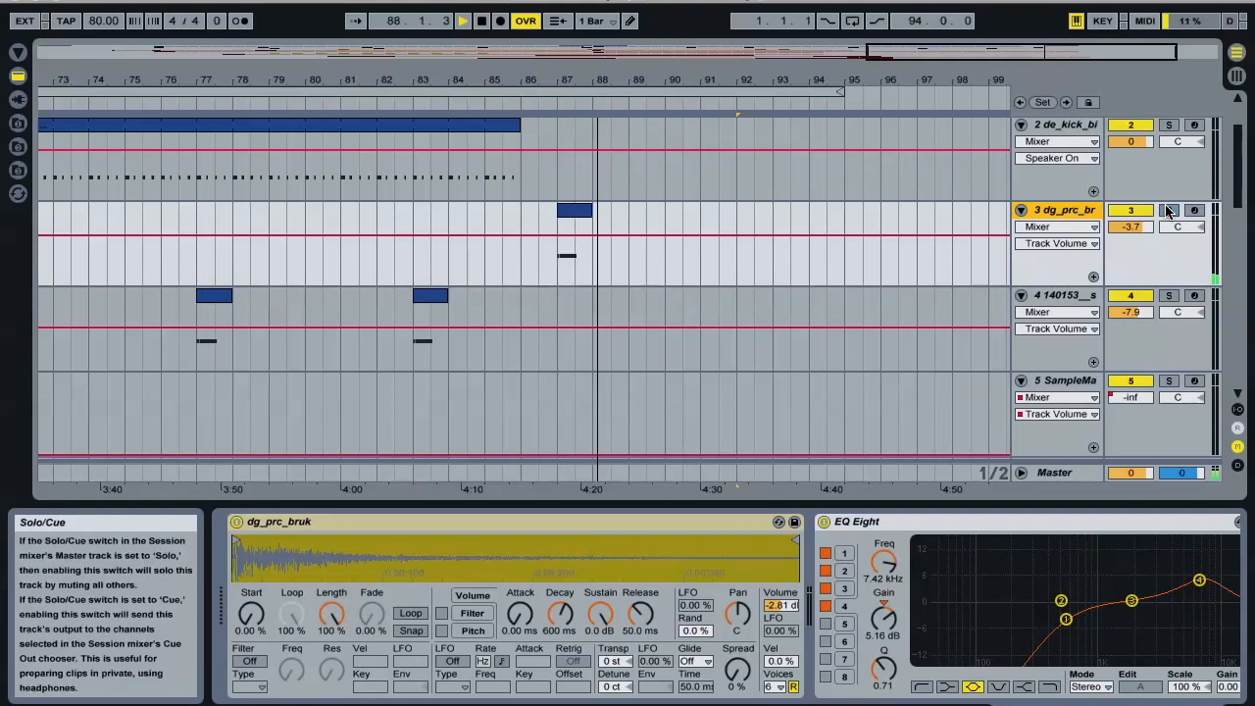
key(space)
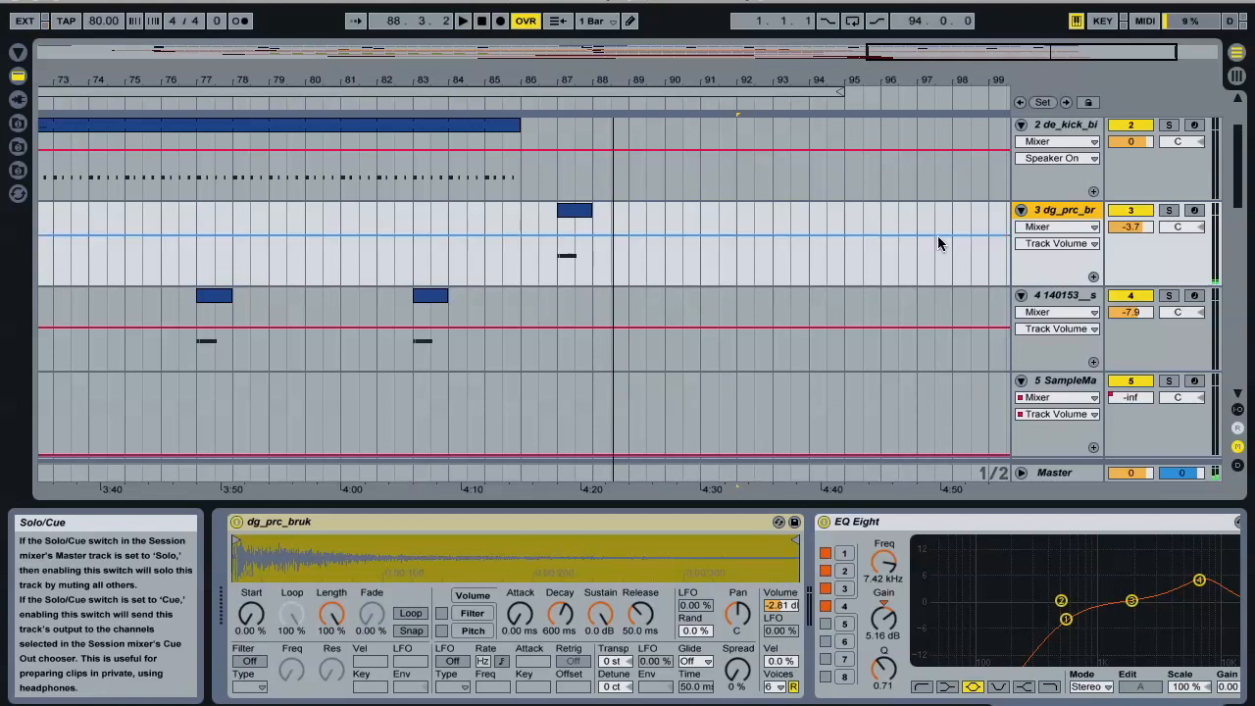
Step: Select the arrangement's full loop range and fit the whole song in the view
scroll(790, 206, down, 8)
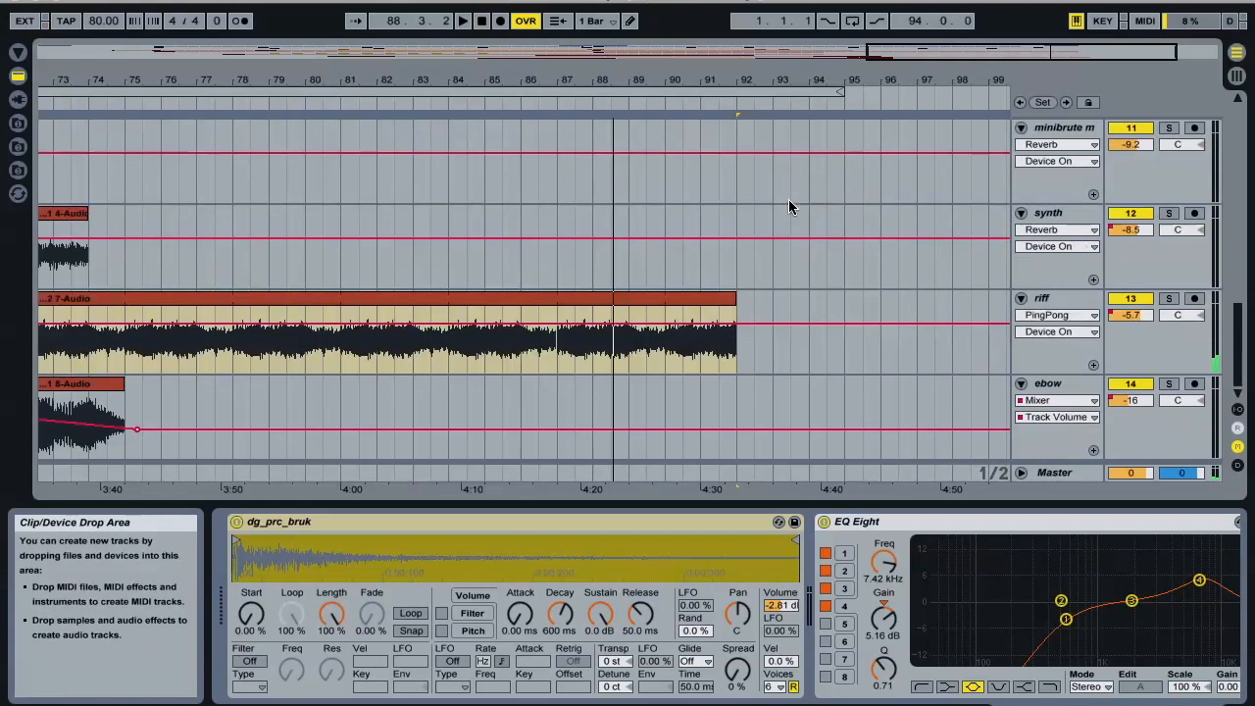
click(818, 90)
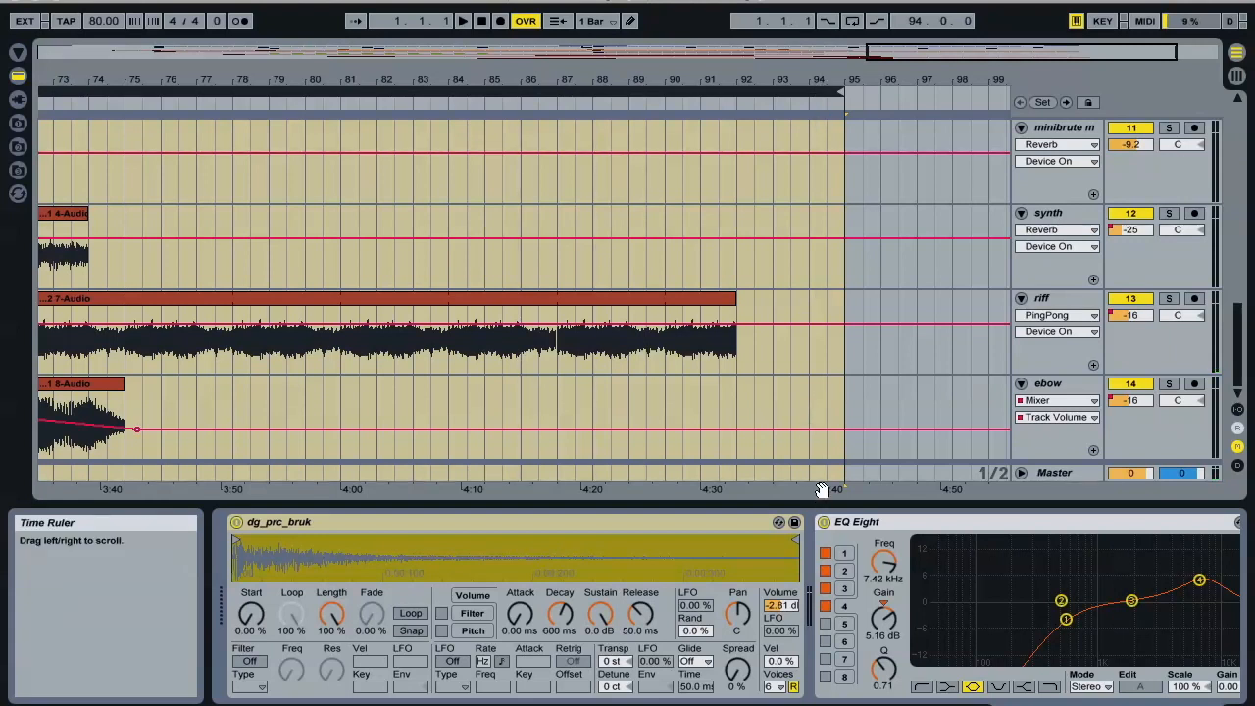
key(super+a)
key(z)
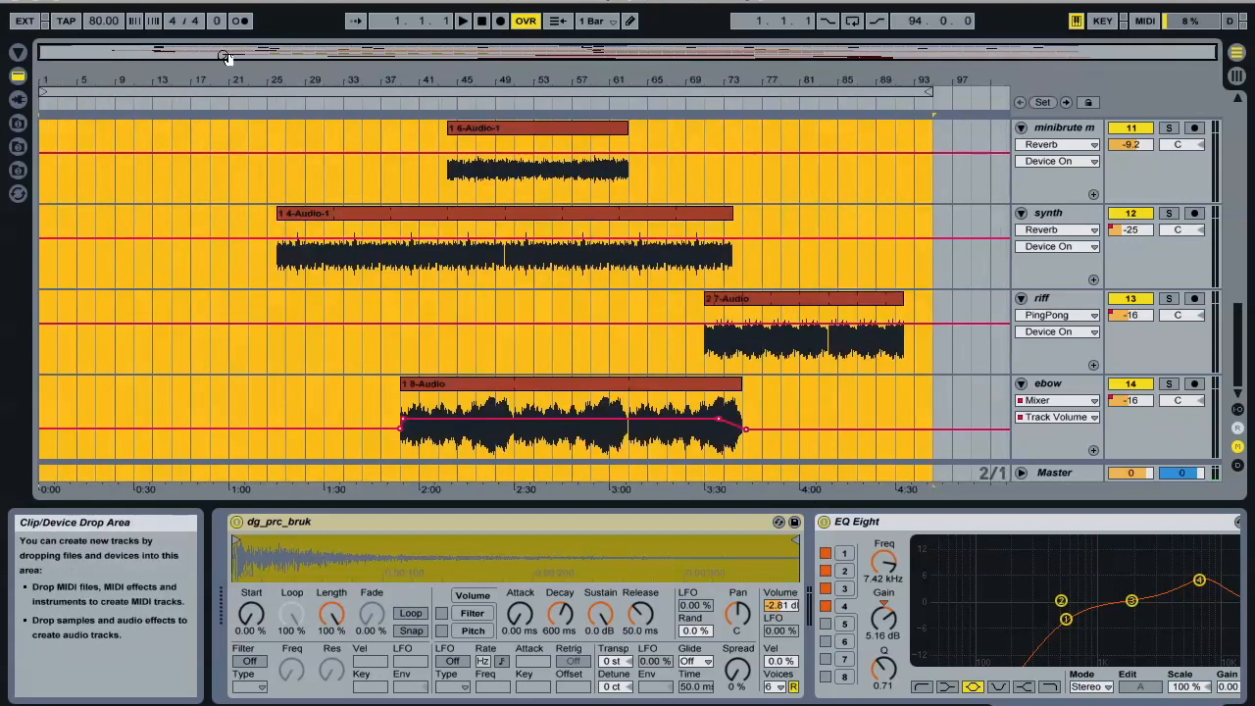
Step: Place the playback start at bar 53 on the kick track, play a short passage of the mix and stop
scroll(885, 209, up, 10)
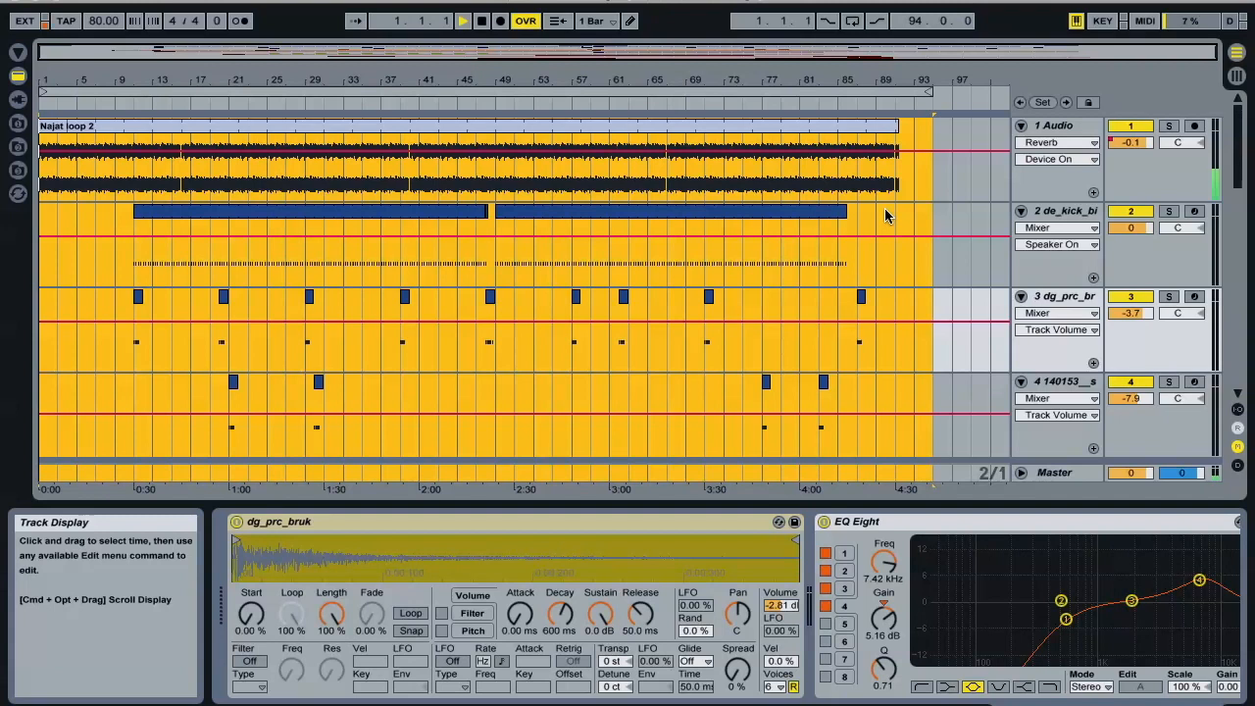
click(529, 266)
key(space)
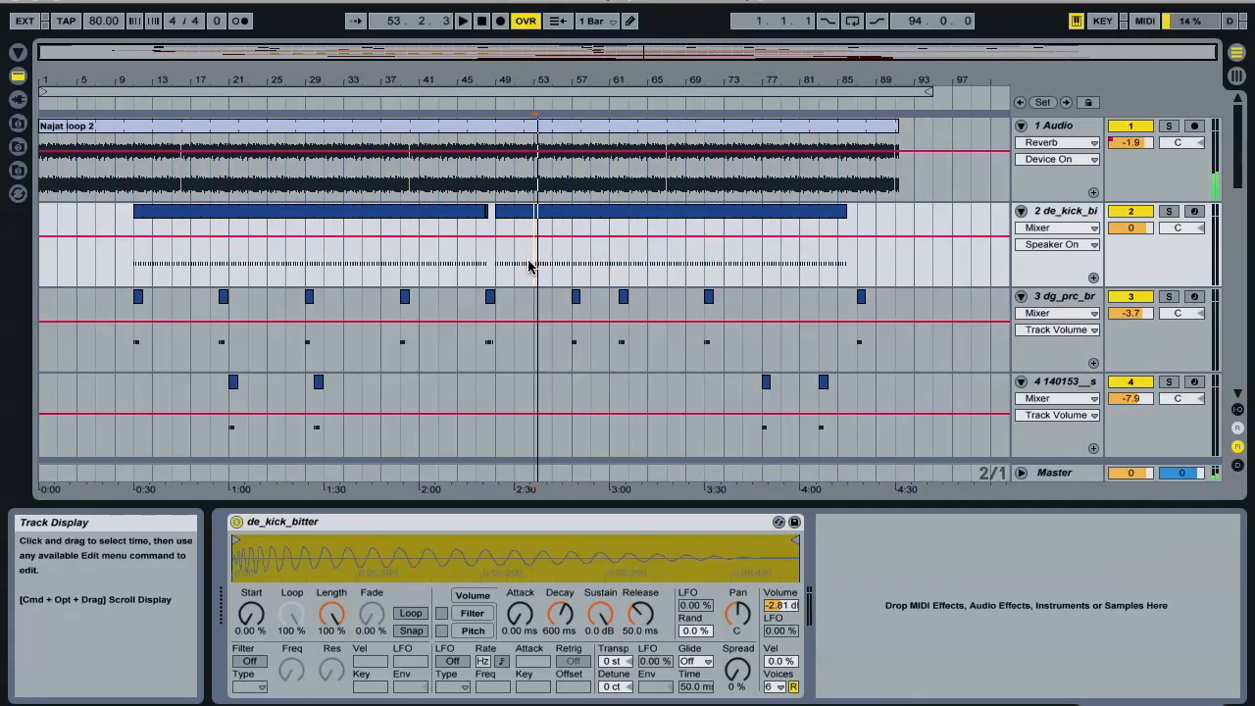
Step: Select the full loop range again and review the layout of all tracks across the whole arrangement
click(913, 94)
key(space)
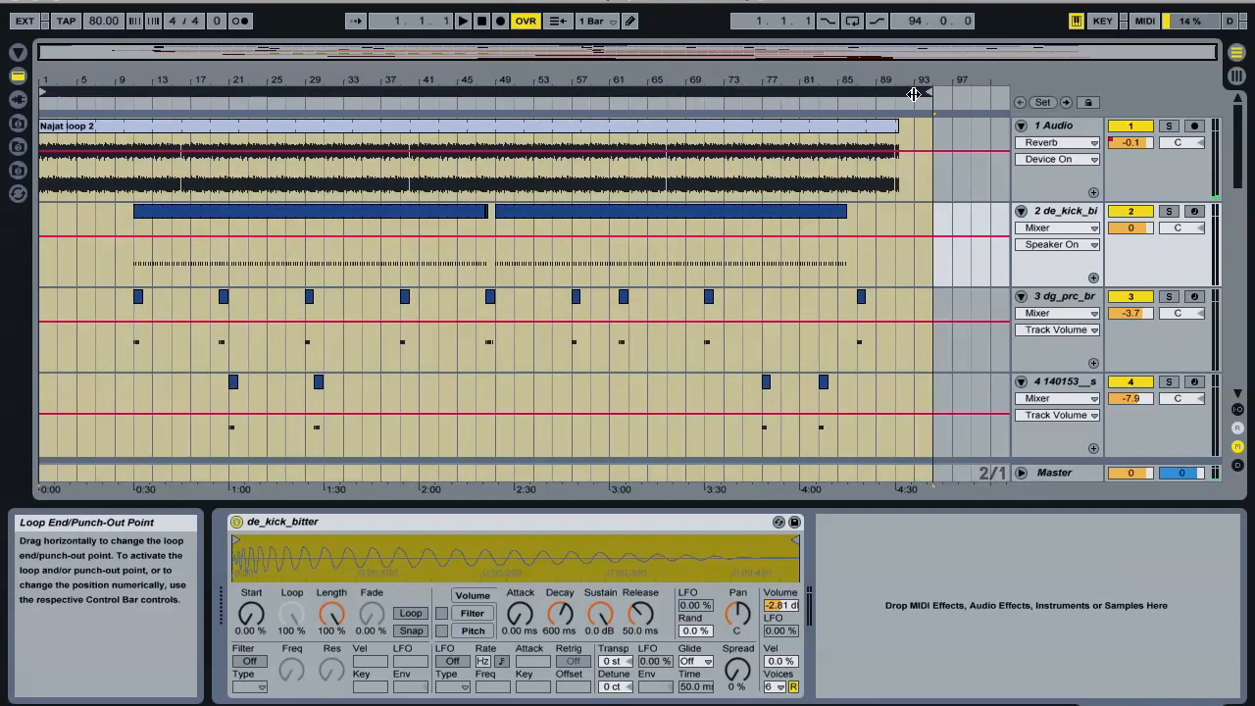
scroll(872, 155, down, 10)
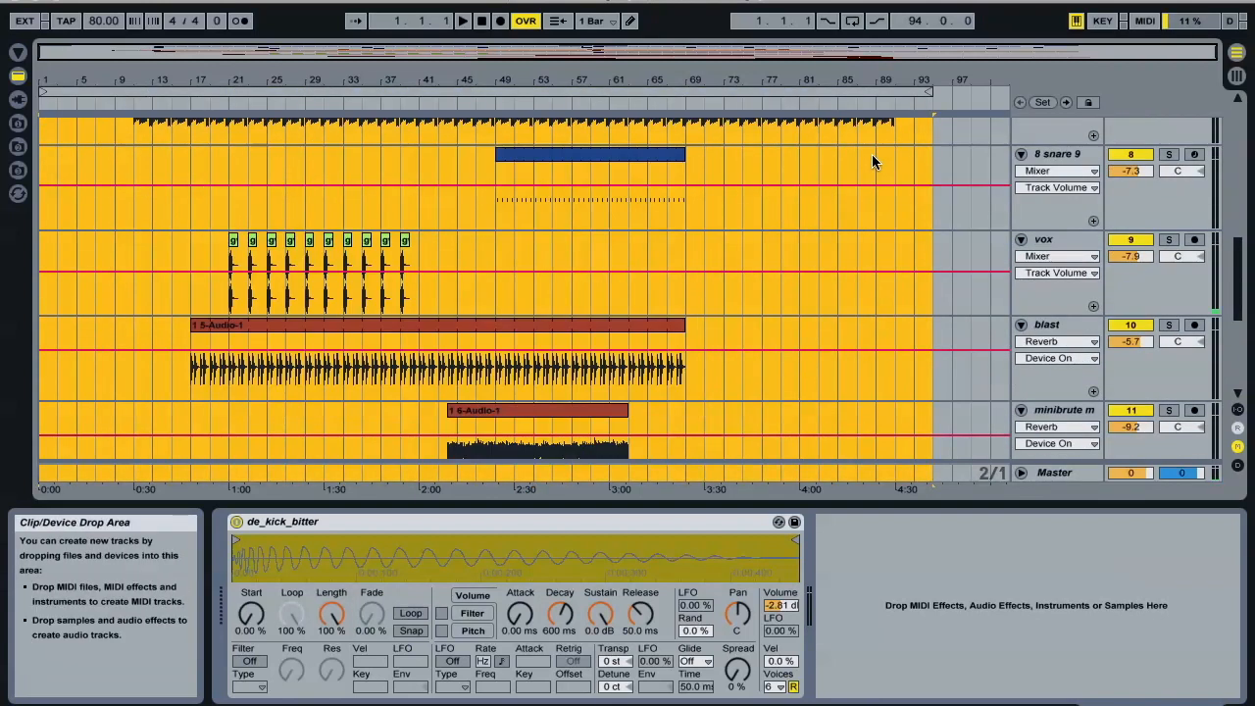
scroll(872, 154, down, 2)
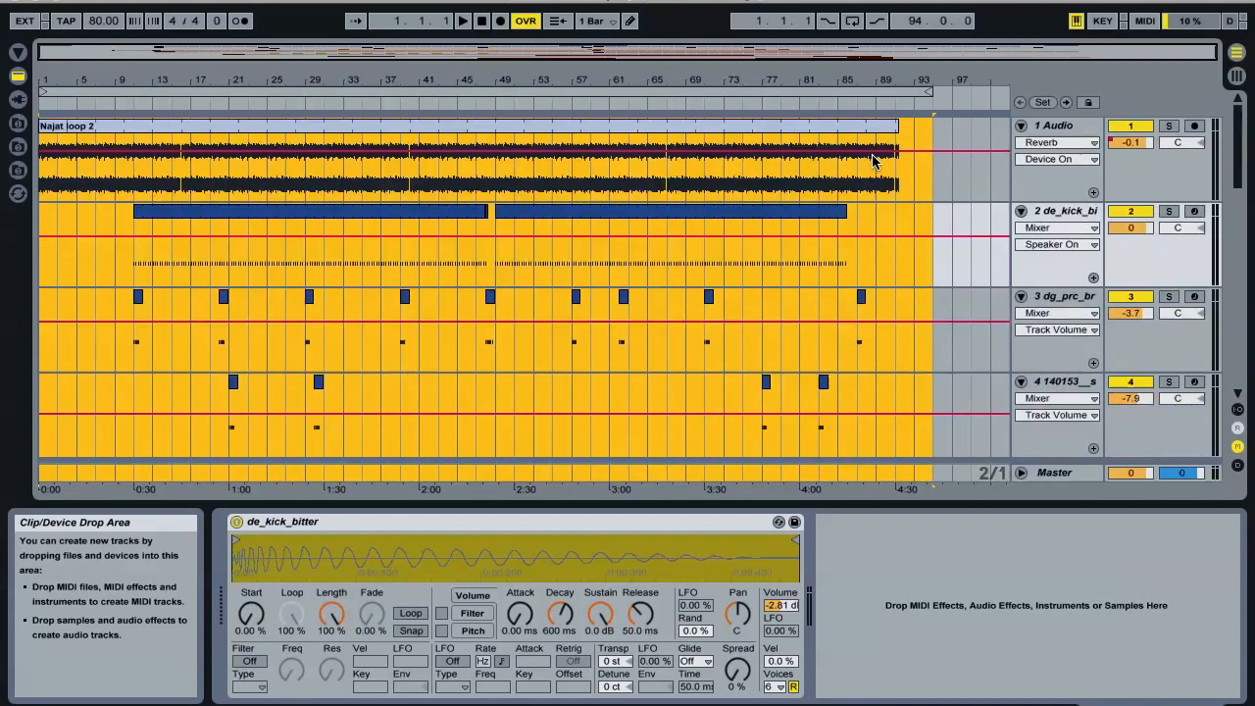
scroll(872, 154, up, 10)
scroll(872, 154, down, 10)
scroll(873, 155, up, 10)
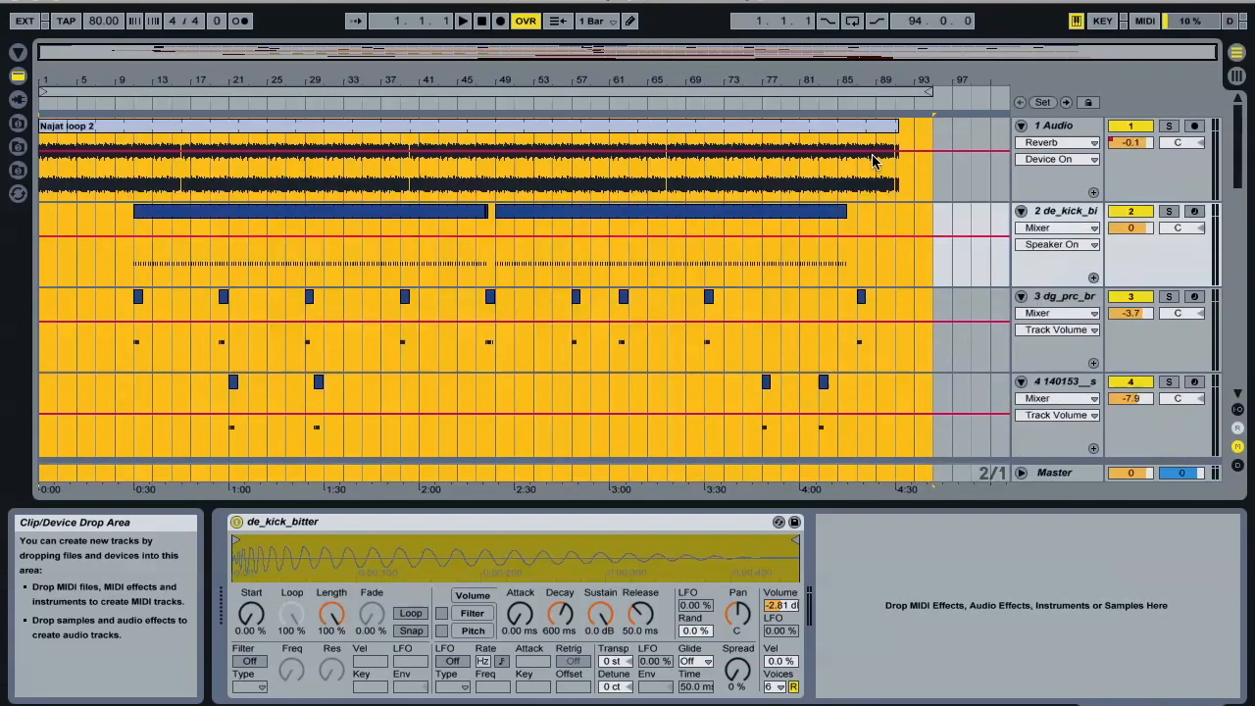